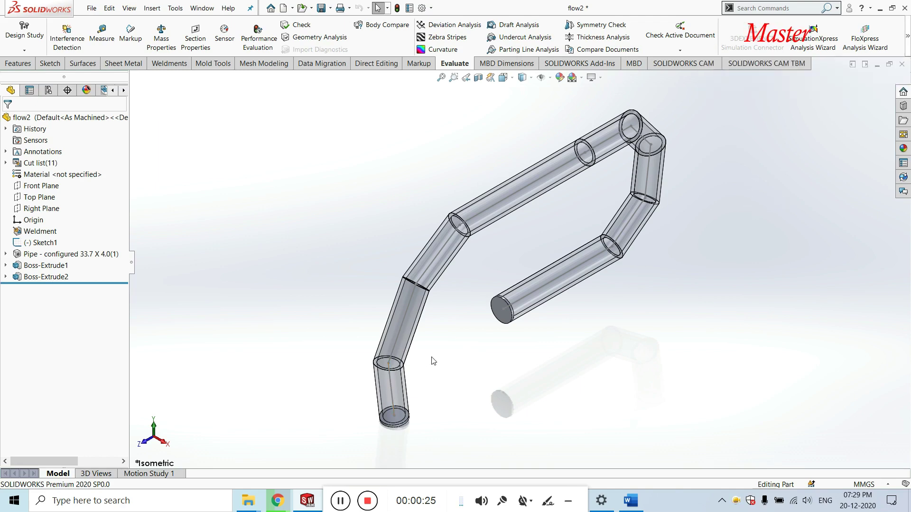
- Switch to the CAD Design Master YouTube videos page, scroll through it, then return to SOLIDWORKS
{"action": "key", "text": "alt+Tab"}
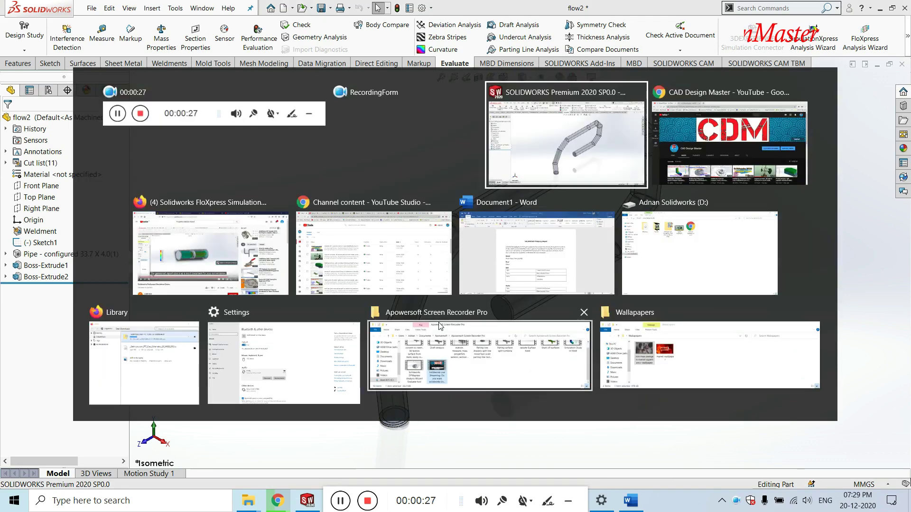
{"action": "key", "text": "alt+Tab"}
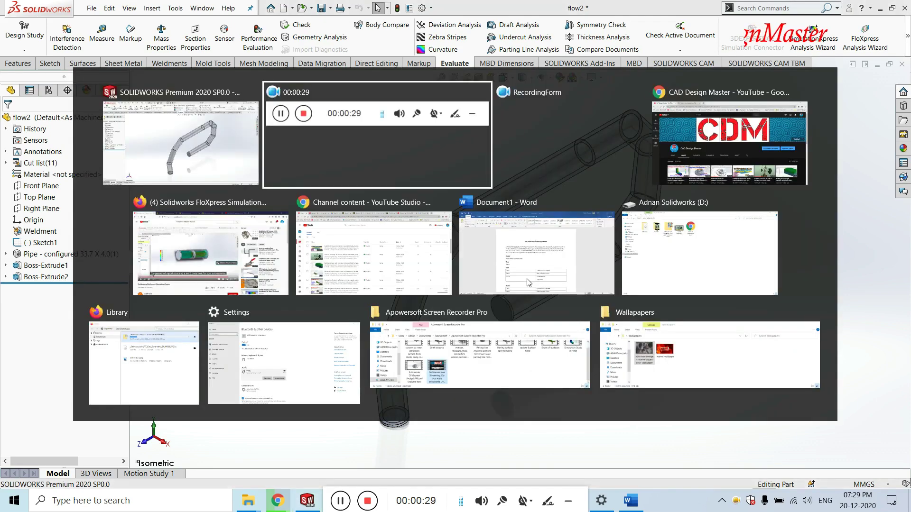
{"action": "key", "text": "alt+Tab"}
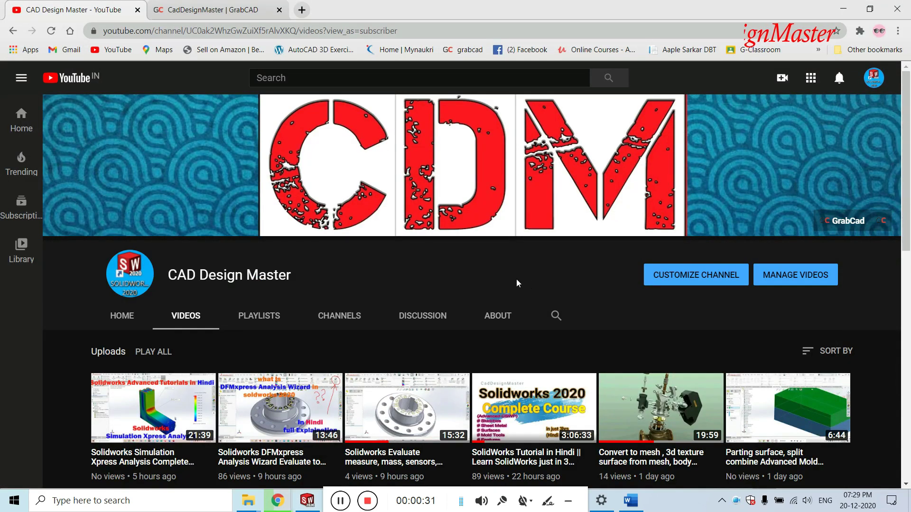
{"action": "scroll", "coordinate": [457, 287], "scroll_direction": "down", "scroll_amount": 3}
{"action": "scroll", "coordinate": [135, 338], "scroll_direction": "up", "scroll_amount": 1}
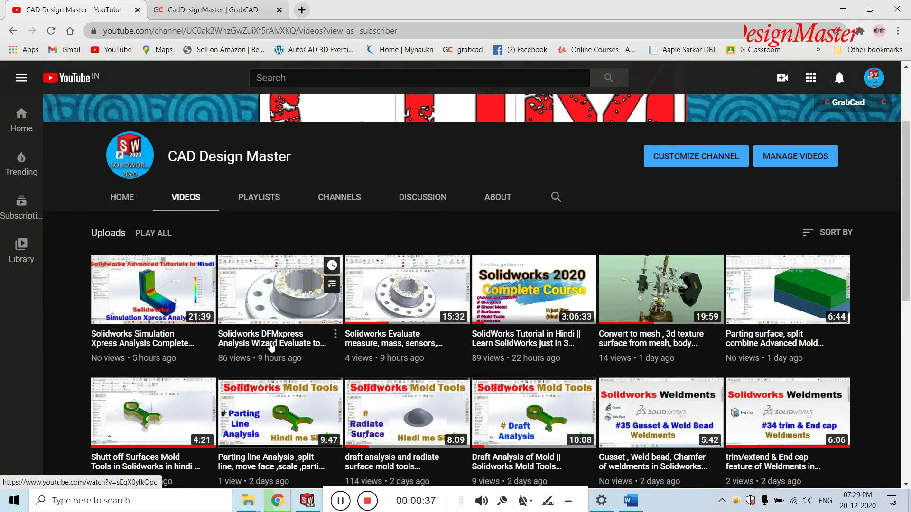
{"action": "mouse_move", "coordinate": [392, 457]}
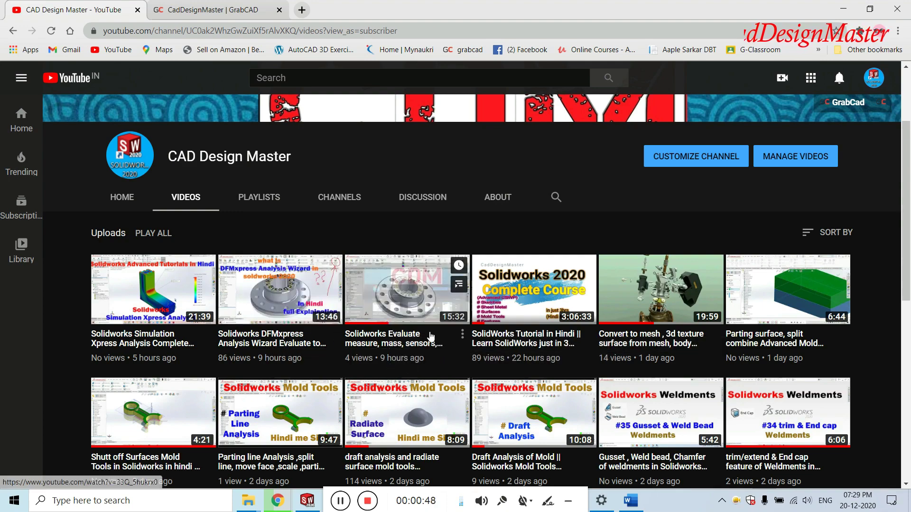
{"action": "scroll", "coordinate": [429, 331], "scroll_direction": "up", "scroll_amount": 3}
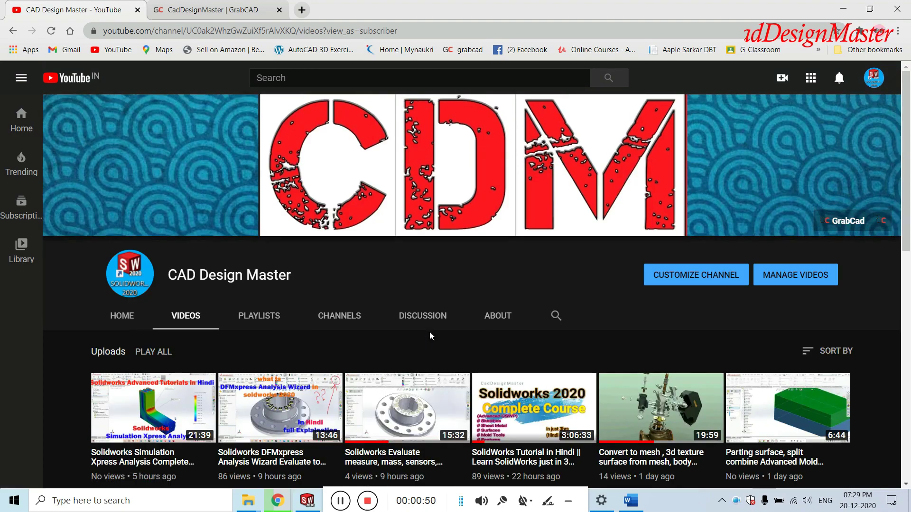
{"action": "scroll", "coordinate": [431, 330], "scroll_direction": "down", "scroll_amount": 3}
{"action": "scroll", "coordinate": [430, 331], "scroll_direction": "up", "scroll_amount": 3}
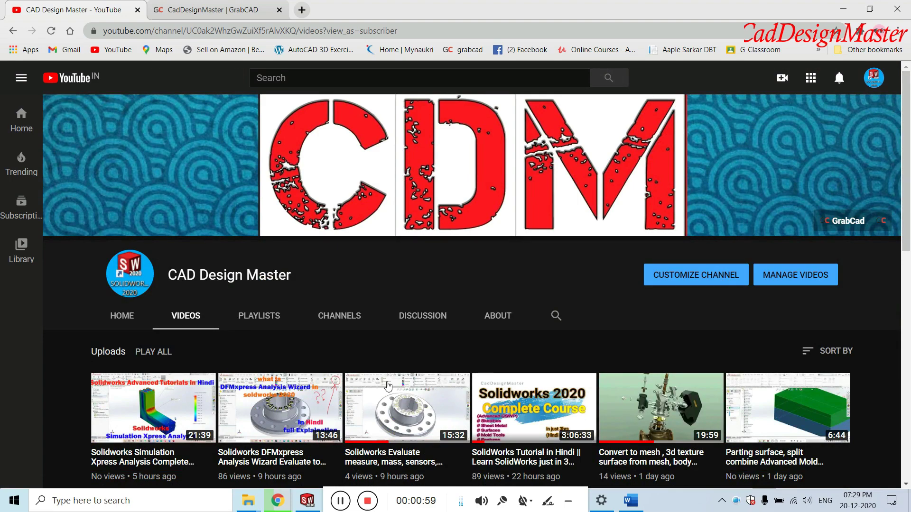
{"action": "left_click", "coordinate": [307, 500]}
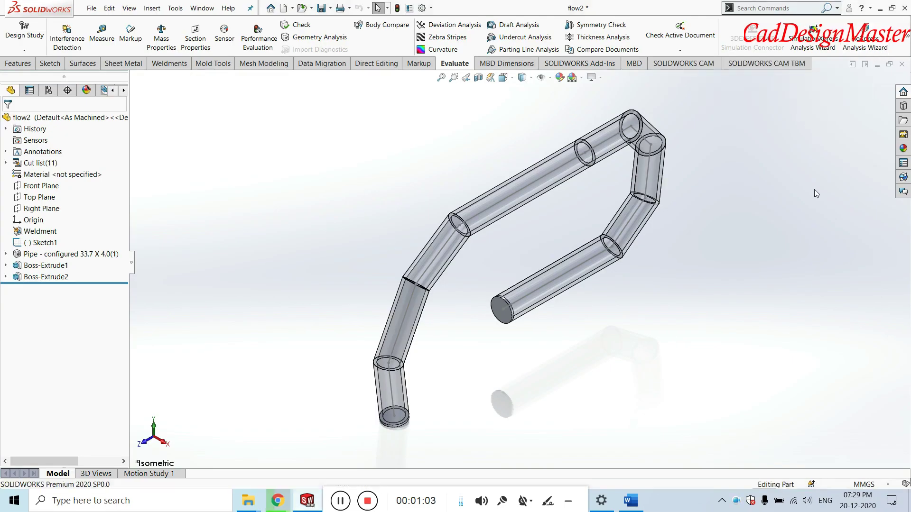
{"action": "mouse_move", "coordinate": [683, 260]}
{"action": "middle_mouse_down"}
{"action": "mouse_move", "coordinate": [683, 148]}
{"action": "mouse_move", "coordinate": [530, 248]}
{"action": "middle_mouse_up"}
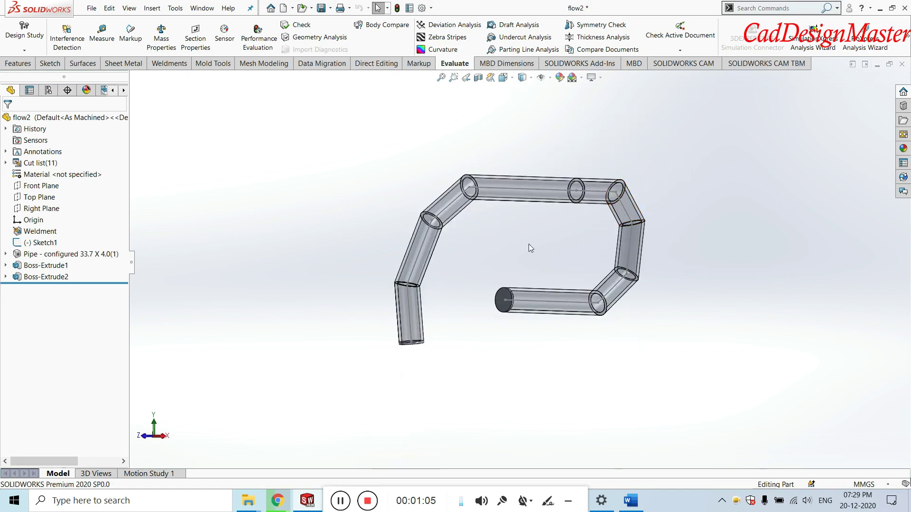
{"action": "mouse_move", "coordinate": [691, 266]}
{"action": "middle_mouse_down"}
{"action": "mouse_move", "coordinate": [447, 331]}
{"action": "mouse_move", "coordinate": [486, 267]}
{"action": "middle_mouse_up"}
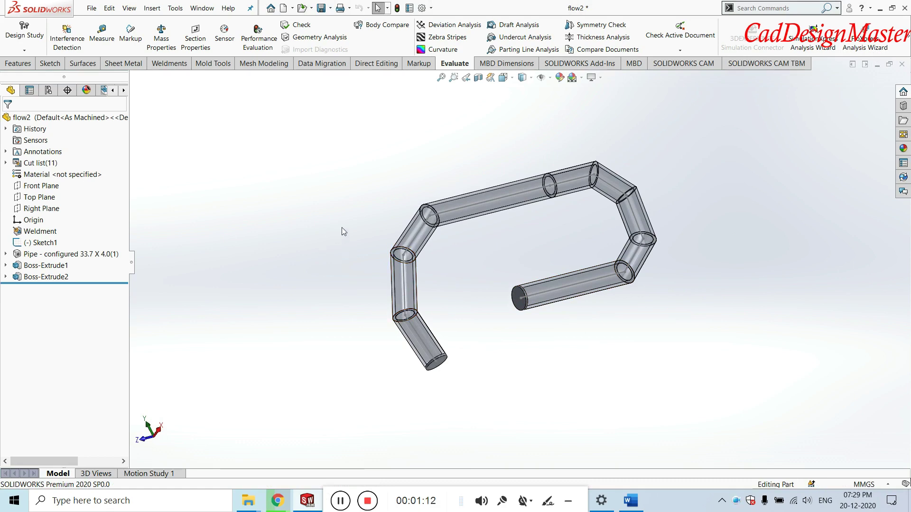
{"action": "left_click", "coordinate": [168, 64]}
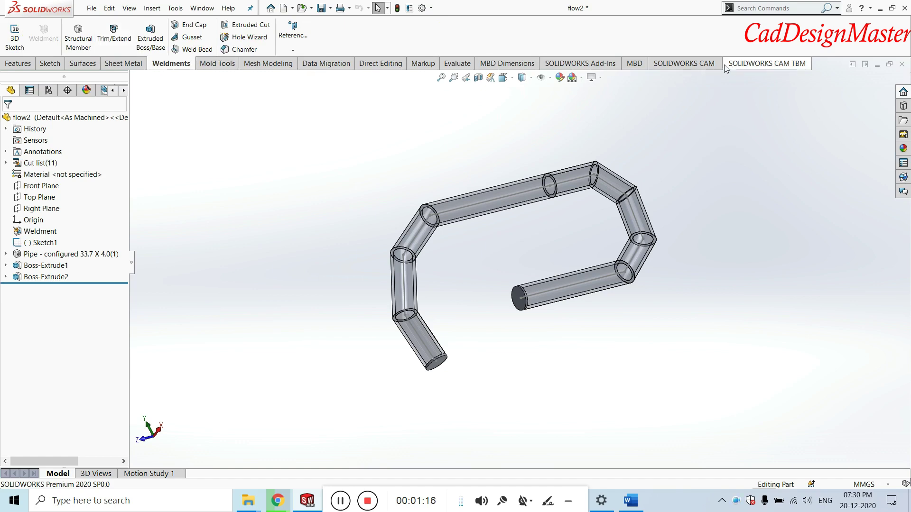
{"action": "left_click", "coordinate": [454, 63]}
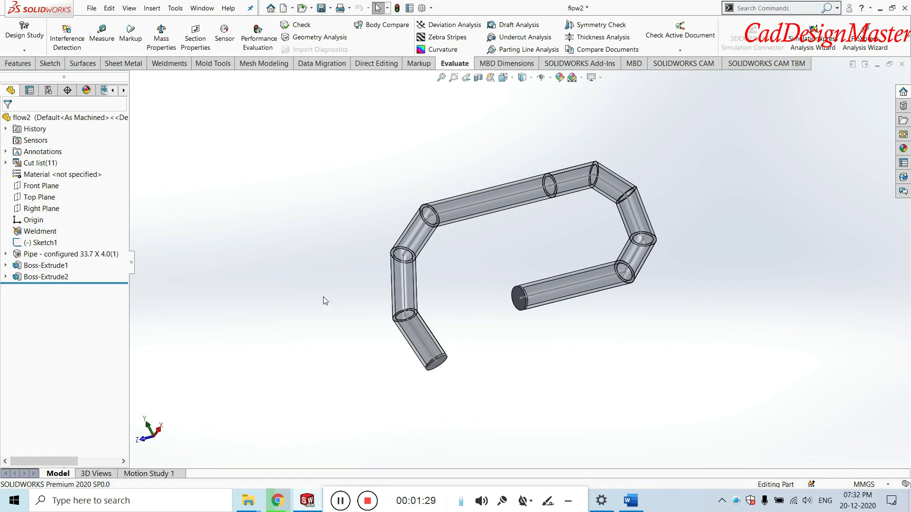
{"action": "middle_click_drag", "start_coordinate": [293, 314], "coordinate": [442, 244]}
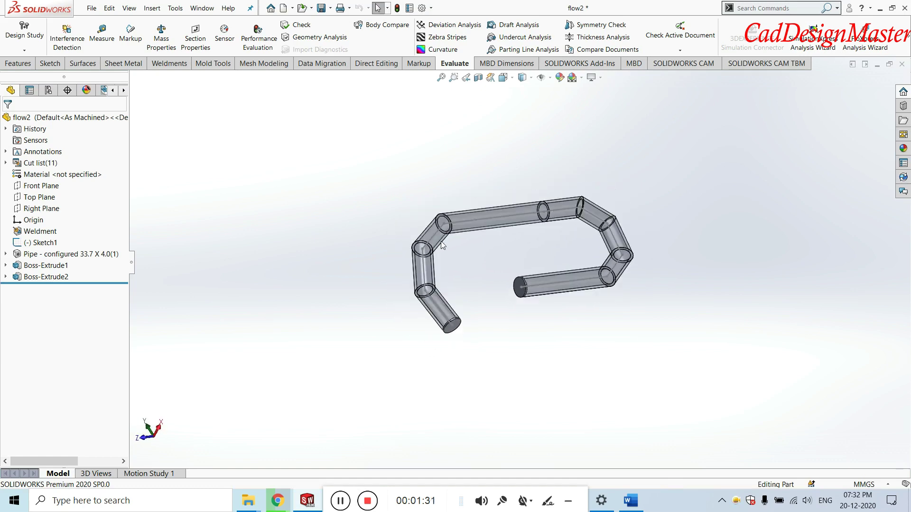
{"action": "middle_click_drag", "start_coordinate": [488, 258], "coordinate": [478, 257]}
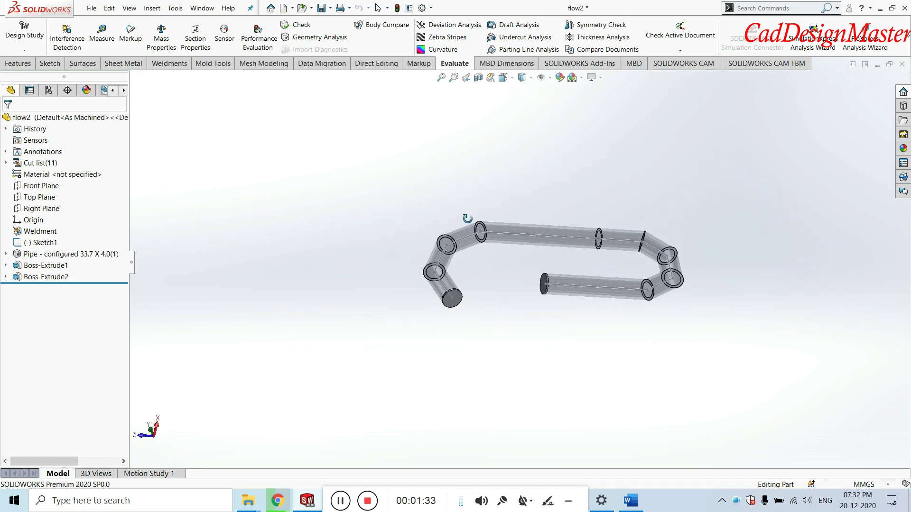
{"action": "scroll", "coordinate": [479, 257], "scroll_direction": "down", "scroll_amount": 2}
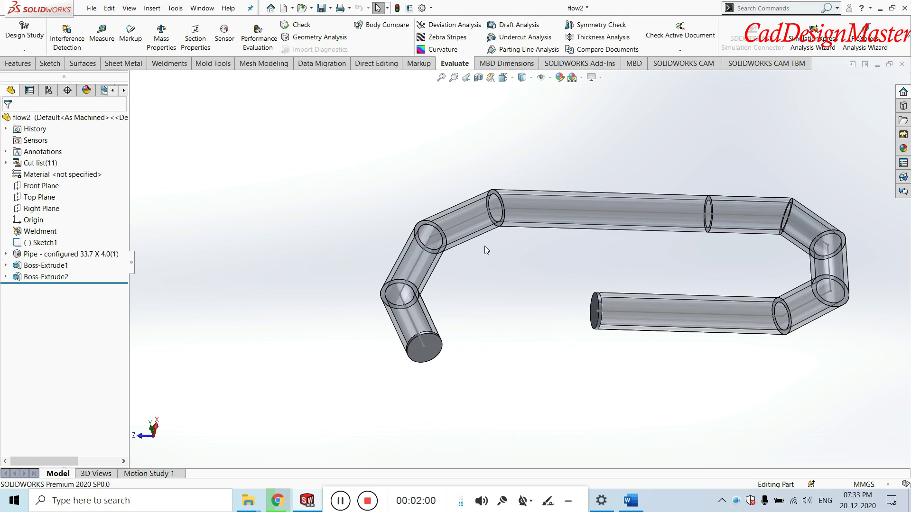
{"action": "middle_click_drag", "start_coordinate": [430, 238], "coordinate": [464, 255]}
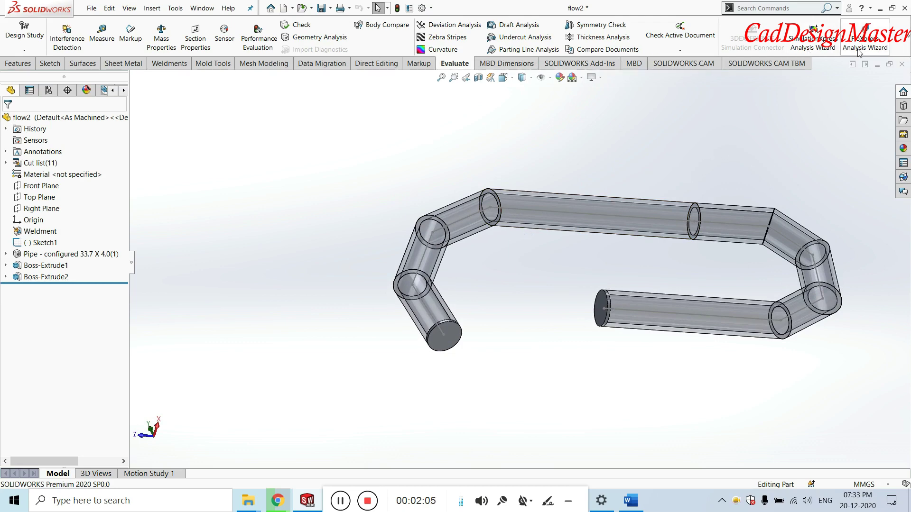
{"action": "mouse_move", "coordinate": [732, 130]}
{"action": "middle_mouse_down"}
{"action": "mouse_move", "coordinate": [632, 229]}
{"action": "mouse_move", "coordinate": [539, 250]}
{"action": "middle_mouse_up"}
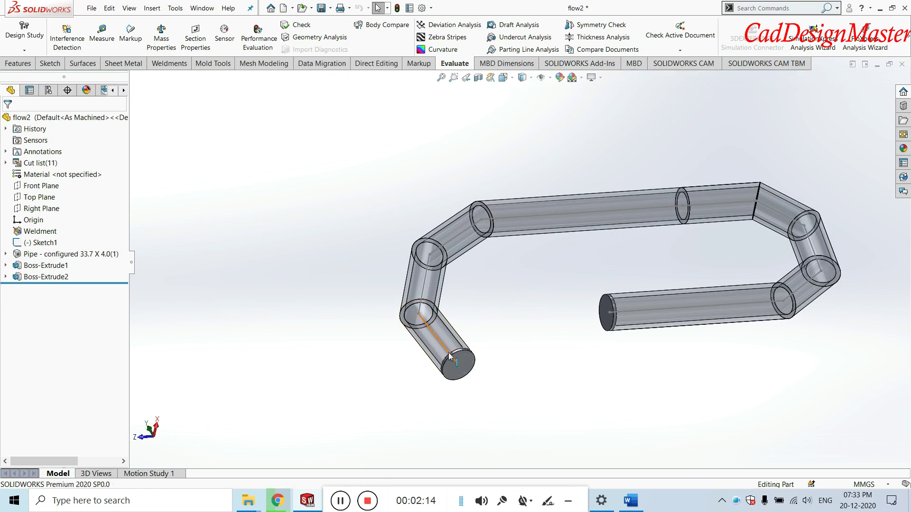
{"action": "middle_click_drag", "start_coordinate": [501, 297], "coordinate": [503, 282]}
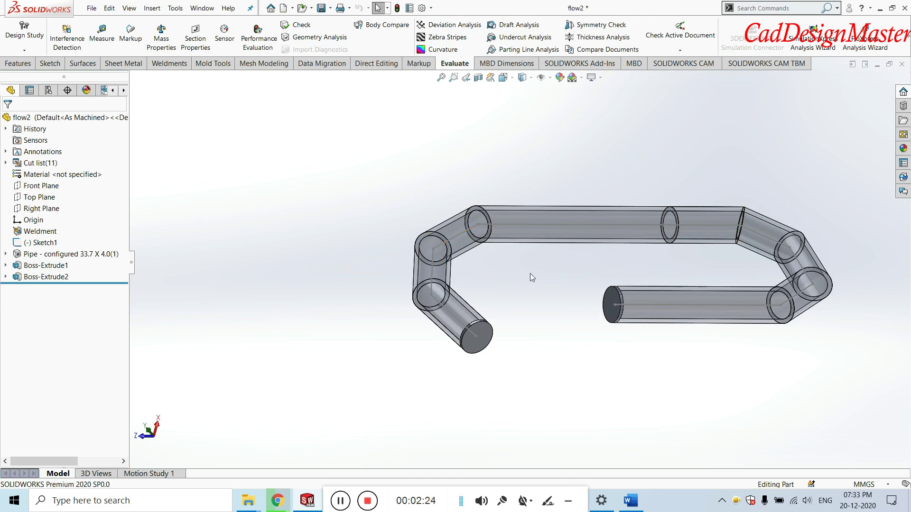
{"action": "key", "text": "ctrl+7"}
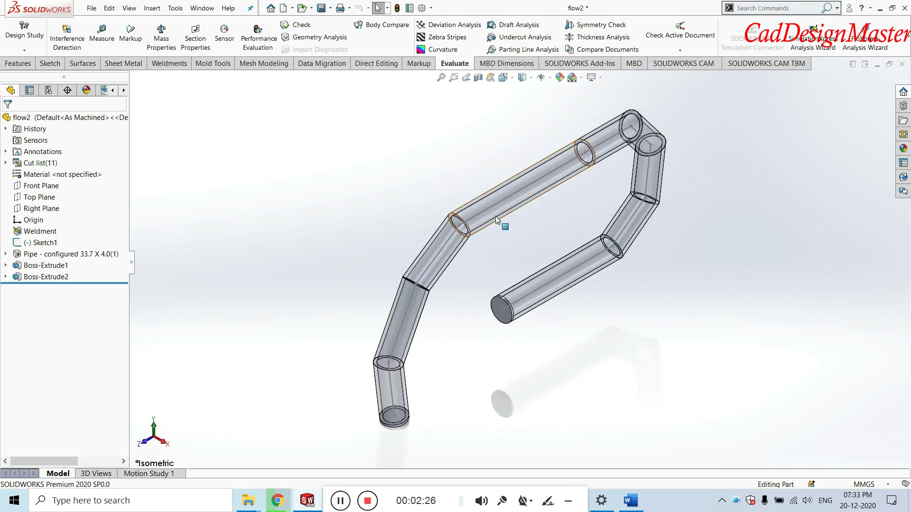
{"action": "left_click", "coordinate": [494, 212]}
{"action": "left_click", "coordinate": [432, 164]}
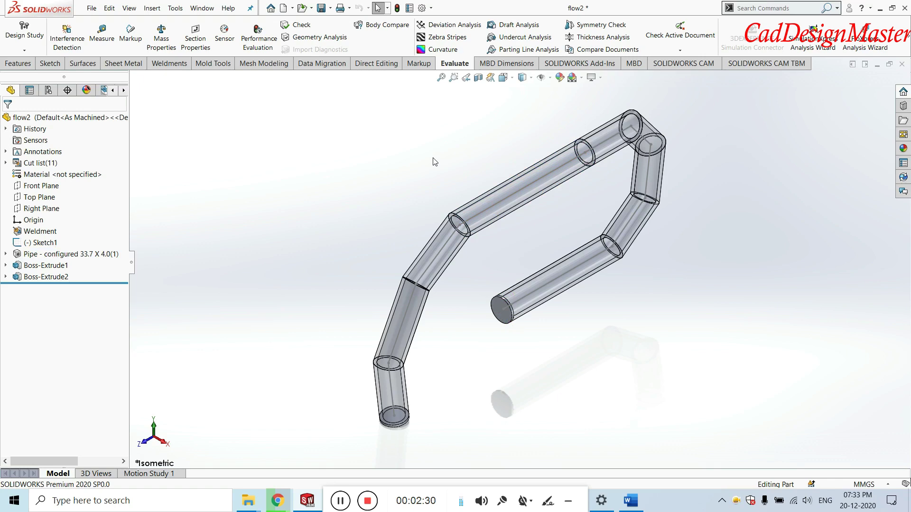
- Create a new blank Part document, Part1, through File > New
{"action": "key", "text": "ctrl+n"}
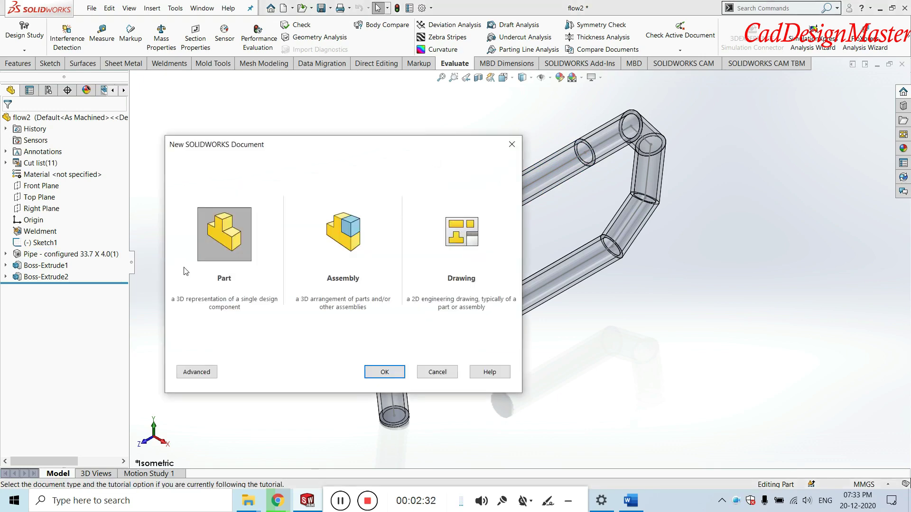
{"action": "left_click", "coordinate": [512, 144]}
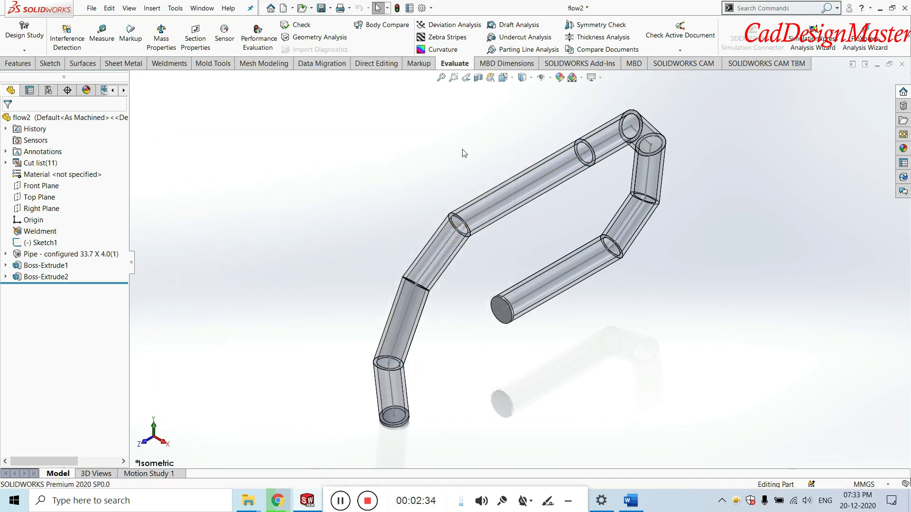
{"action": "left_click", "coordinate": [92, 8]}
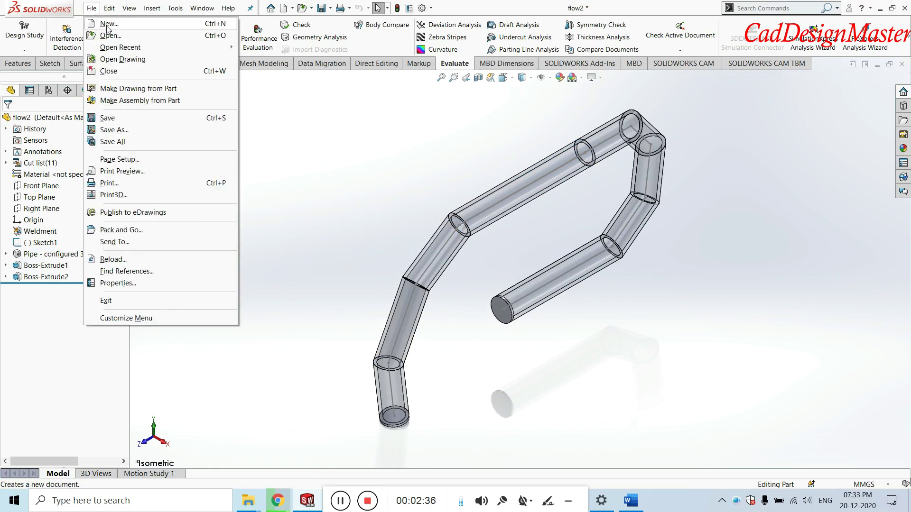
{"action": "left_click", "coordinate": [108, 28]}
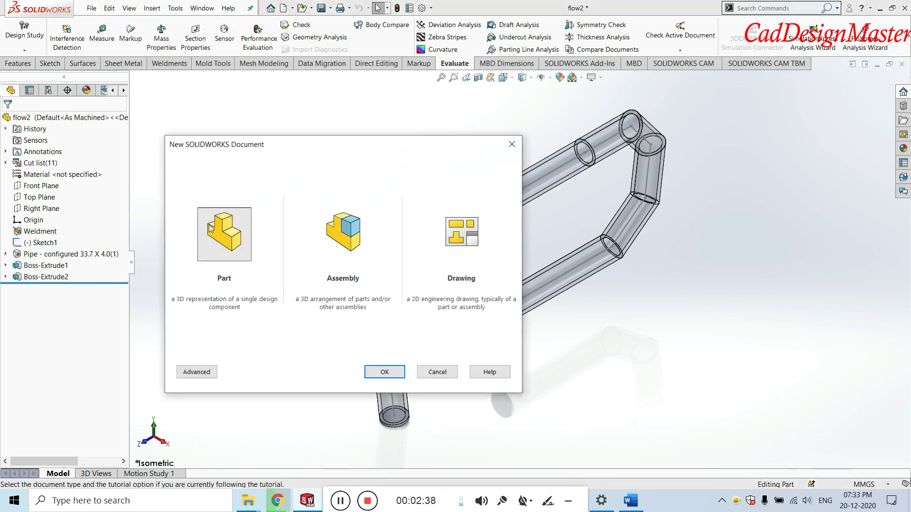
{"action": "left_click", "coordinate": [379, 383]}
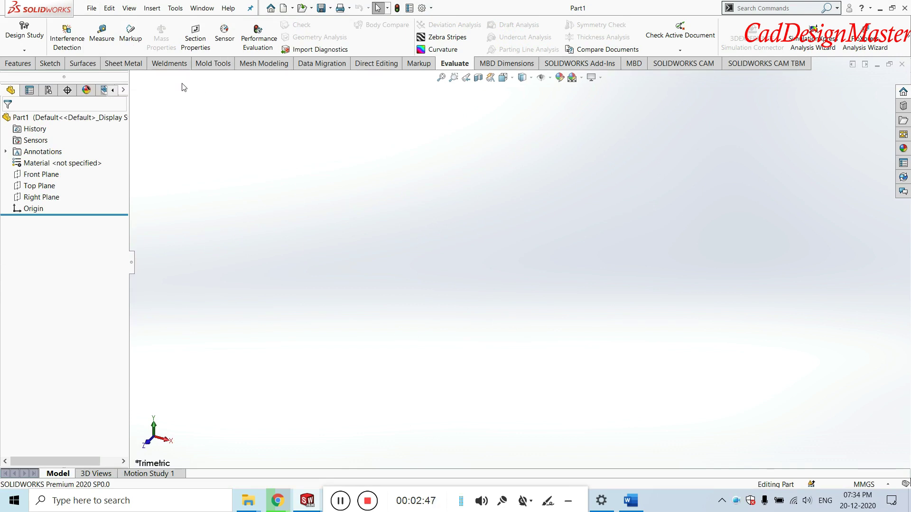
{"action": "left_click", "coordinate": [178, 69]}
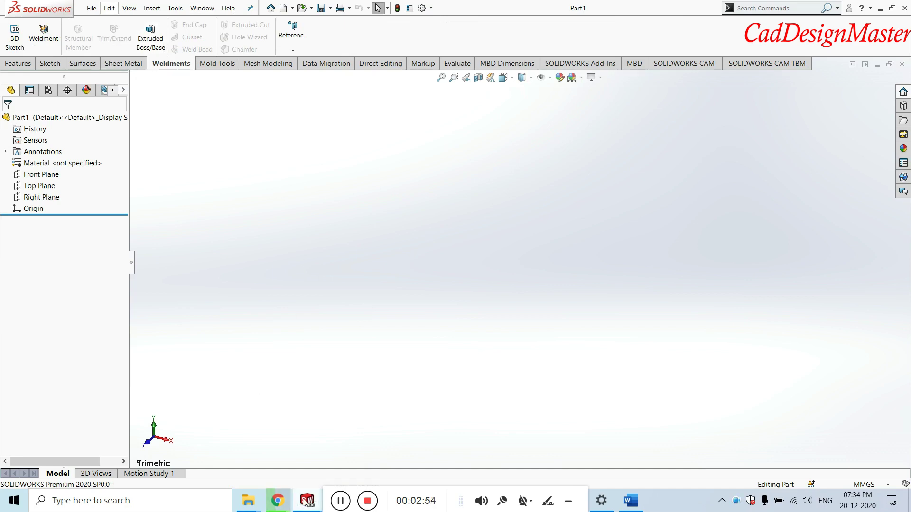
{"action": "mouse_move", "coordinate": [277, 500]}
{"action": "left_click", "coordinate": [299, 471]}
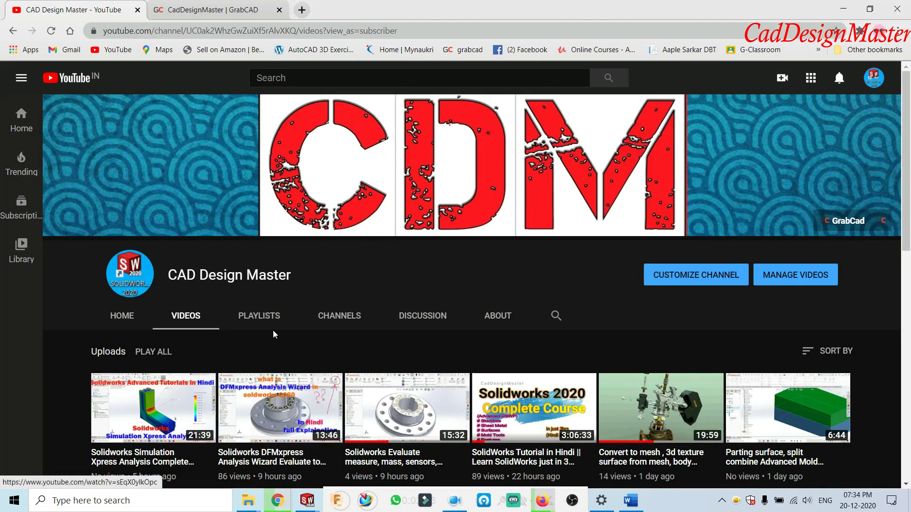
- Scroll the channel's Playlists tab, then bring Part1 back to the front
{"action": "left_click", "coordinate": [255, 317]}
{"action": "scroll", "coordinate": [255, 317], "scroll_direction": "down", "scroll_amount": 3}
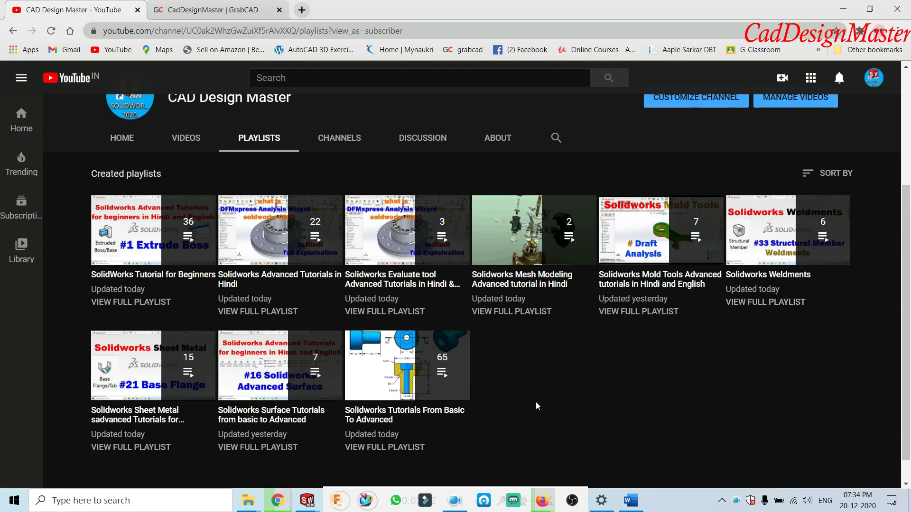
{"action": "mouse_move", "coordinate": [306, 500]}
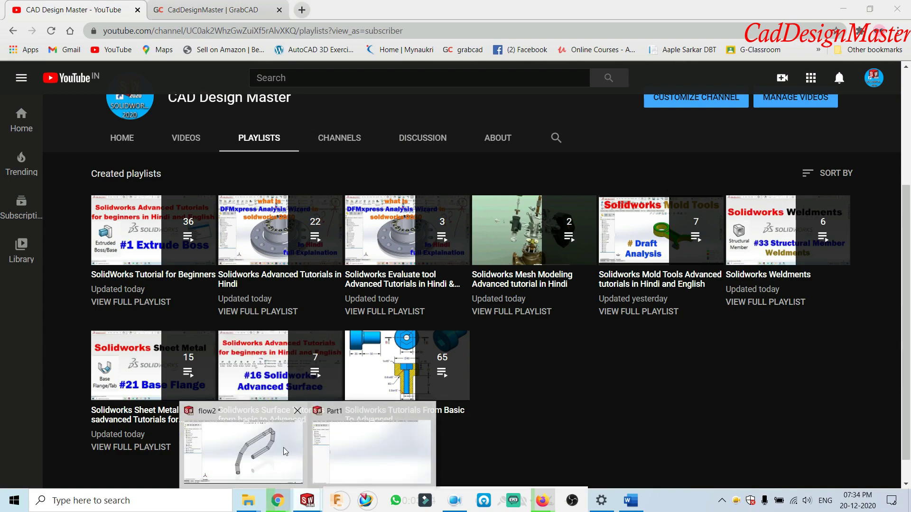
{"action": "left_click", "coordinate": [357, 427]}
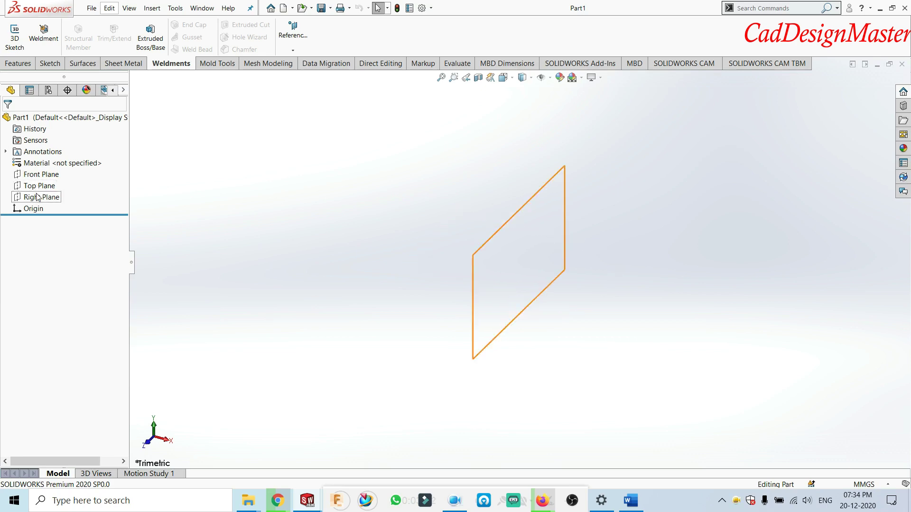
- Open a sketch on the Front Plane and draw three trial lines from the origin
{"action": "left_click", "coordinate": [40, 174]}
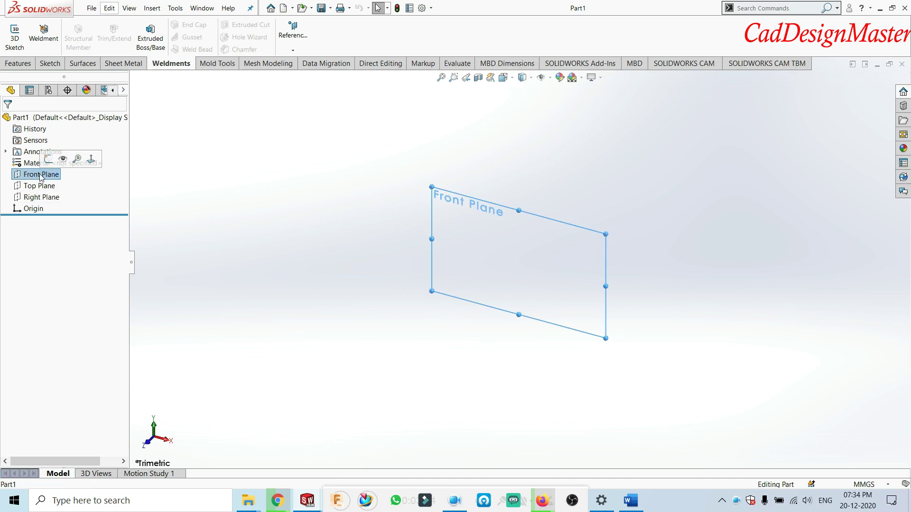
{"action": "left_click", "coordinate": [53, 158]}
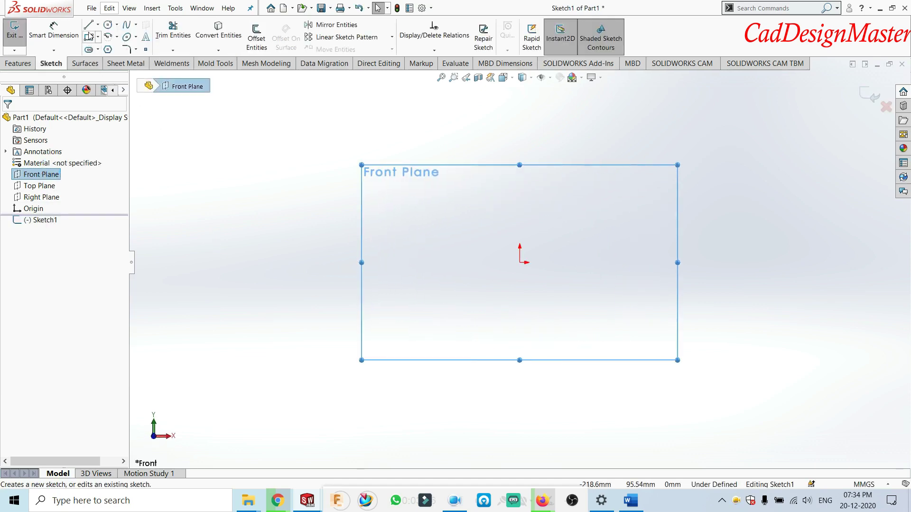
{"action": "left_click", "coordinate": [88, 25]}
{"action": "left_click", "coordinate": [520, 263]}
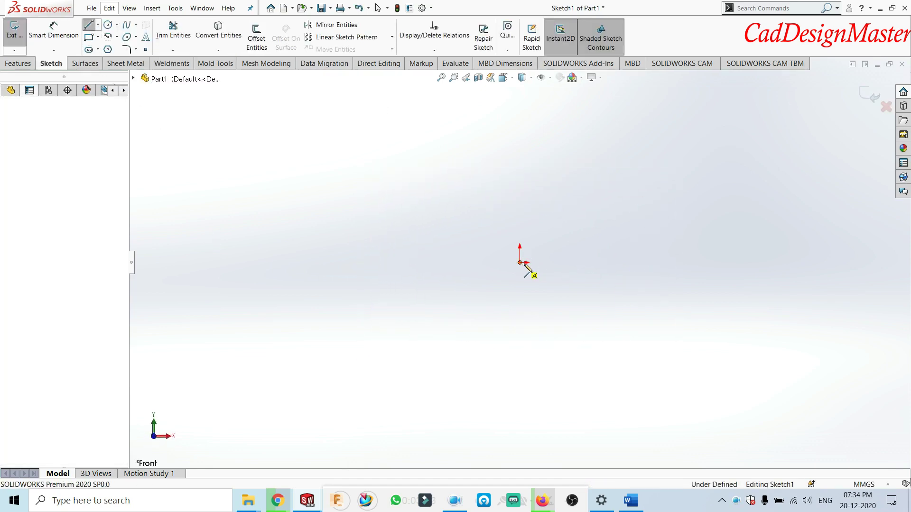
{"action": "left_click", "coordinate": [674, 262]}
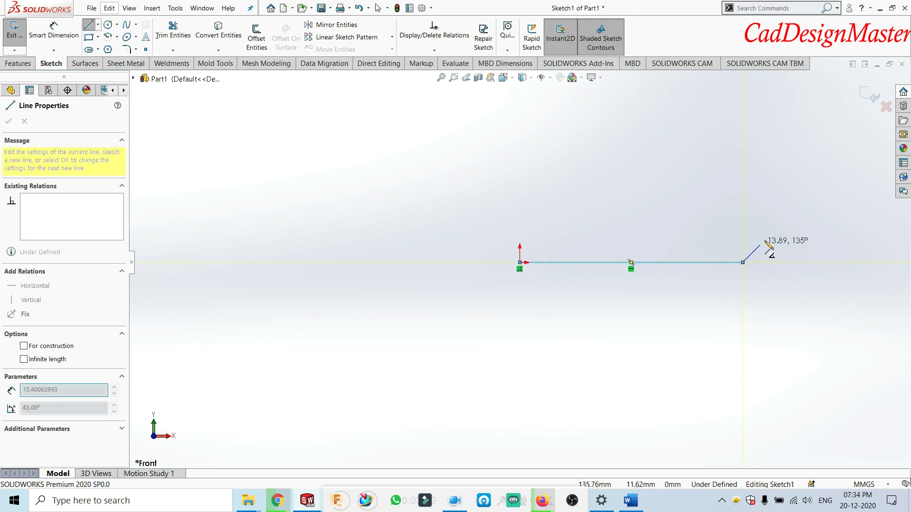
{"action": "left_click", "coordinate": [737, 190]}
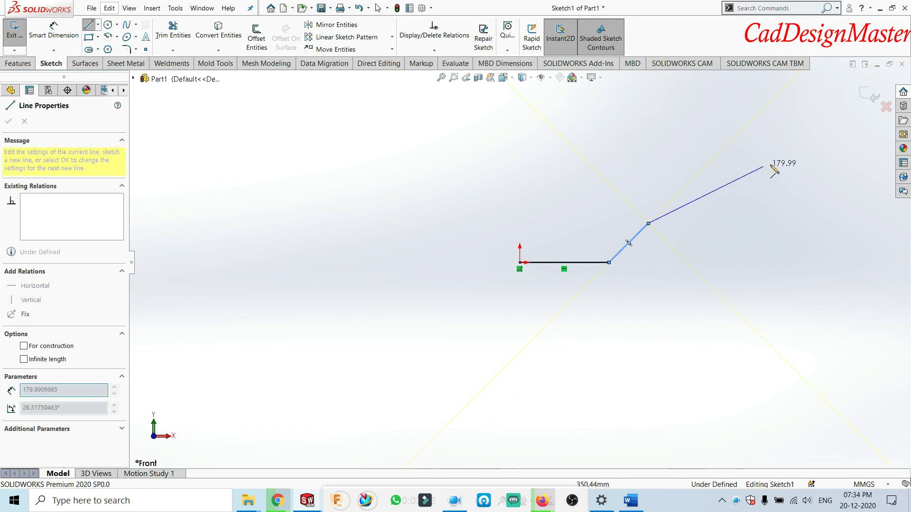
{"action": "left_click", "coordinate": [687, 143]}
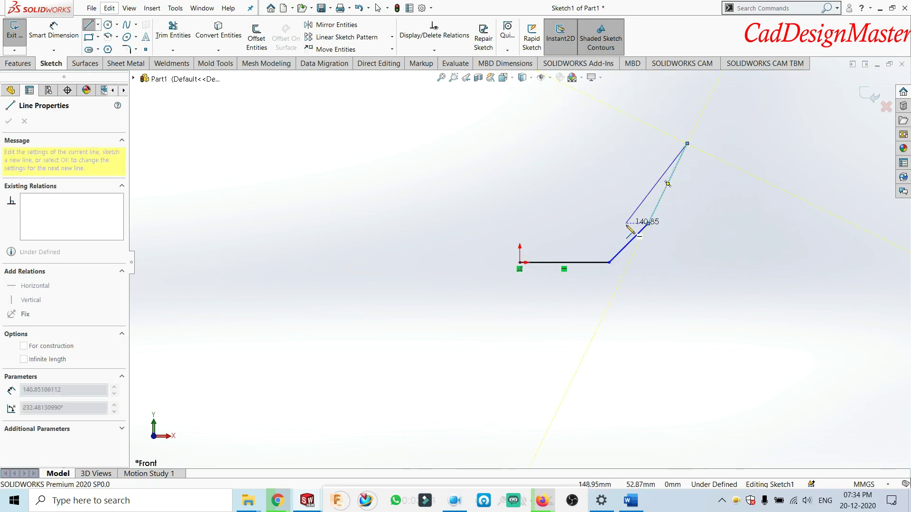
- Delete all three trial lines, leaving the sketch empty
{"action": "key", "text": "Escape"}
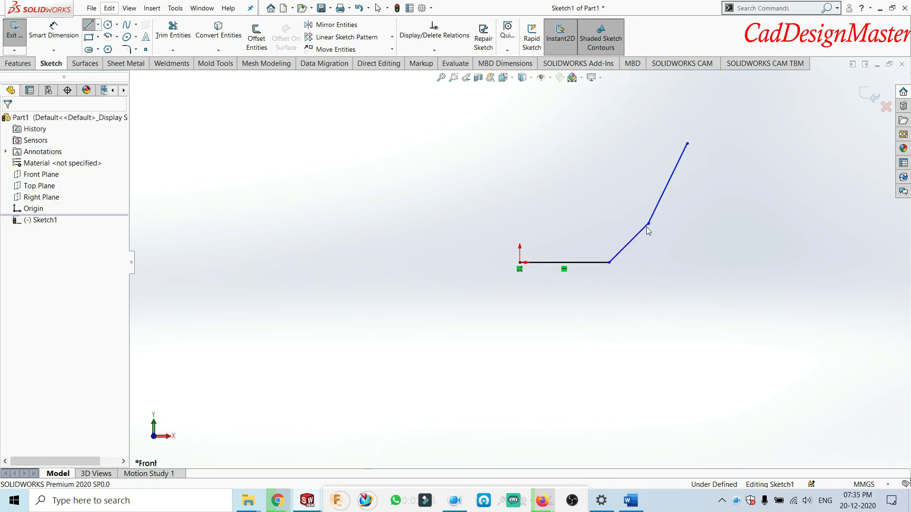
{"action": "key", "text": "ctrl+a"}
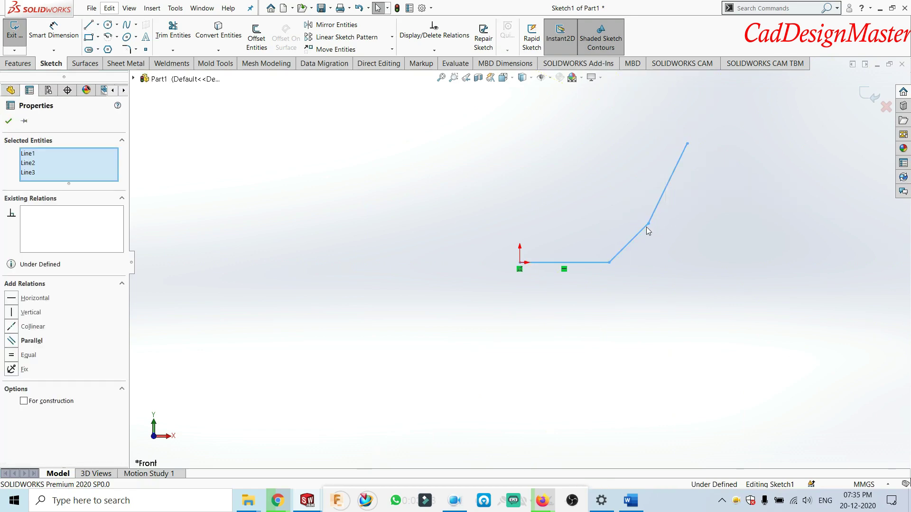
{"action": "key", "text": "Delete"}
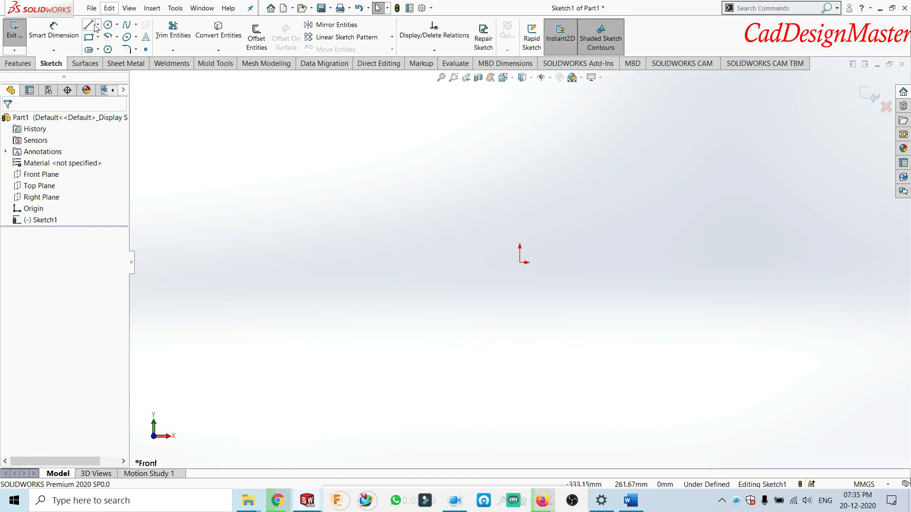
- Draw a line chain from the origin running left, up across the top and down the right side
{"action": "left_click", "coordinate": [89, 24]}
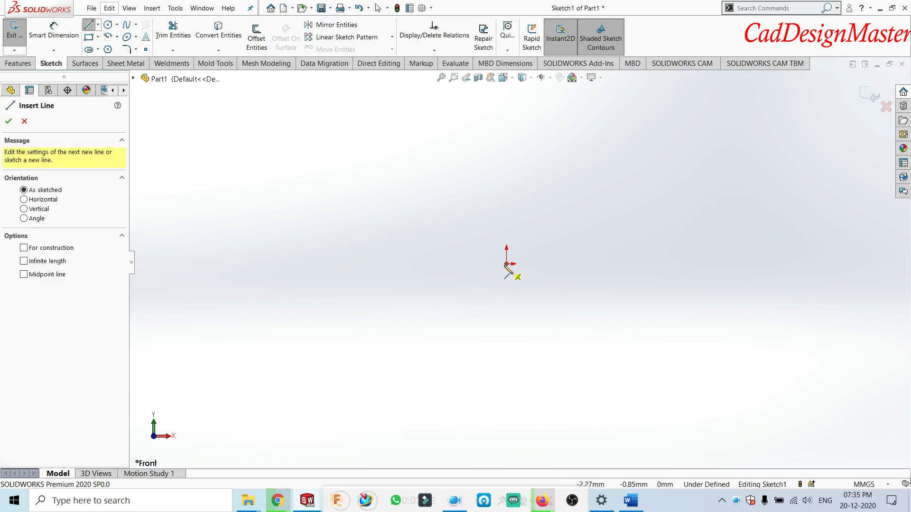
{"action": "left_click", "coordinate": [507, 264]}
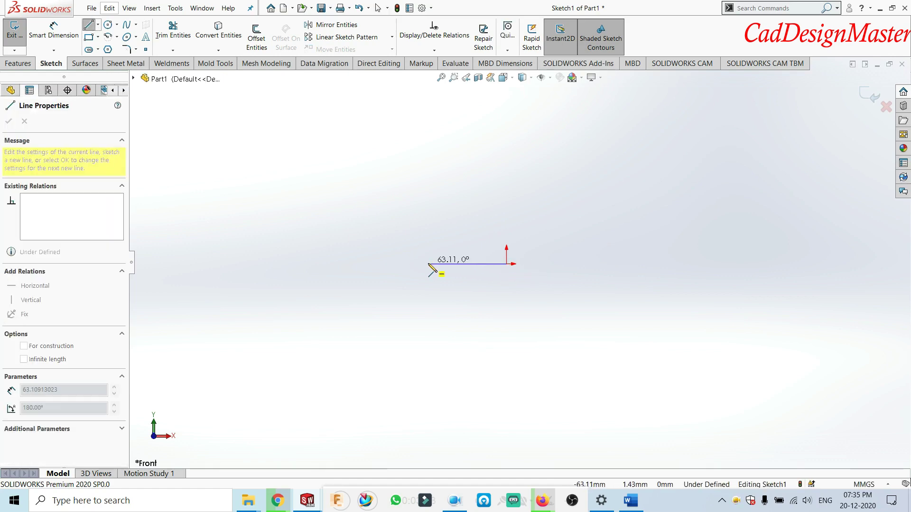
{"action": "left_click", "coordinate": [432, 264]}
{"action": "key", "text": "z"}
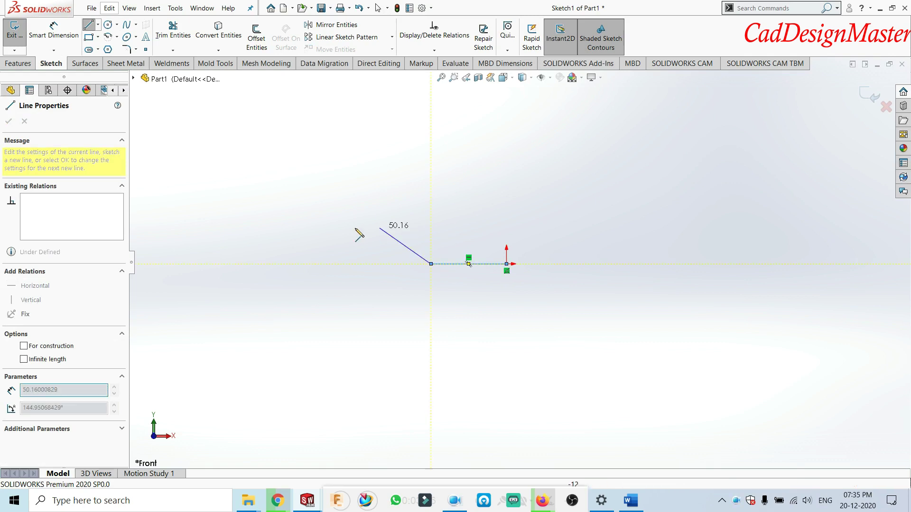
{"action": "left_click", "coordinate": [394, 224]}
{"action": "key", "text": "z"}
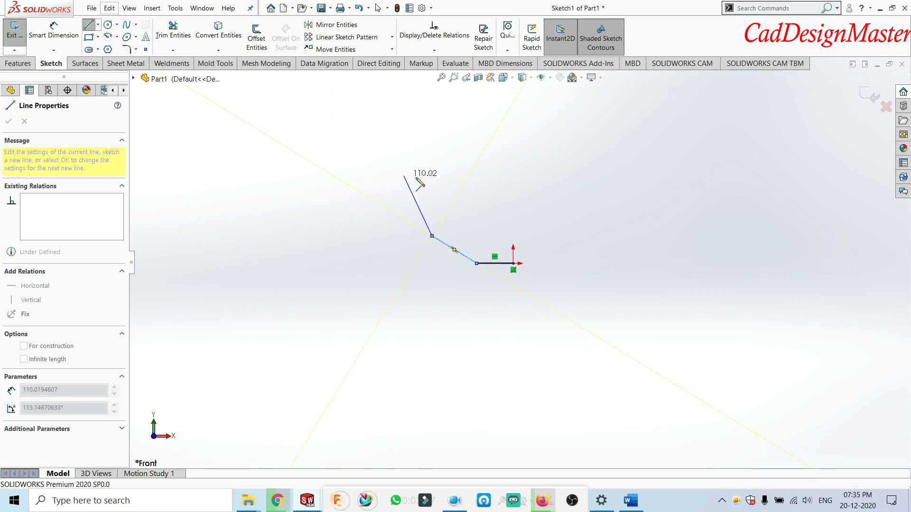
{"action": "left_click", "coordinate": [427, 183]}
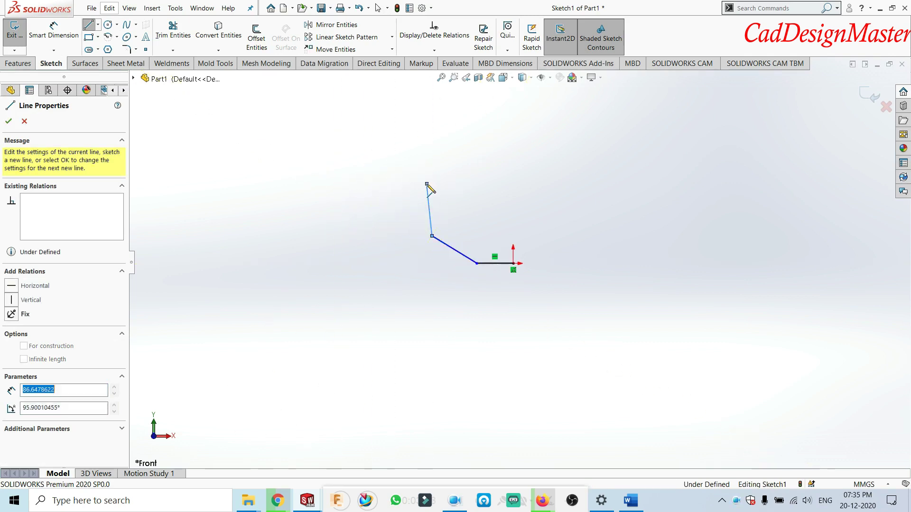
{"action": "left_click", "coordinate": [455, 136]}
{"action": "left_click", "coordinate": [482, 122]}
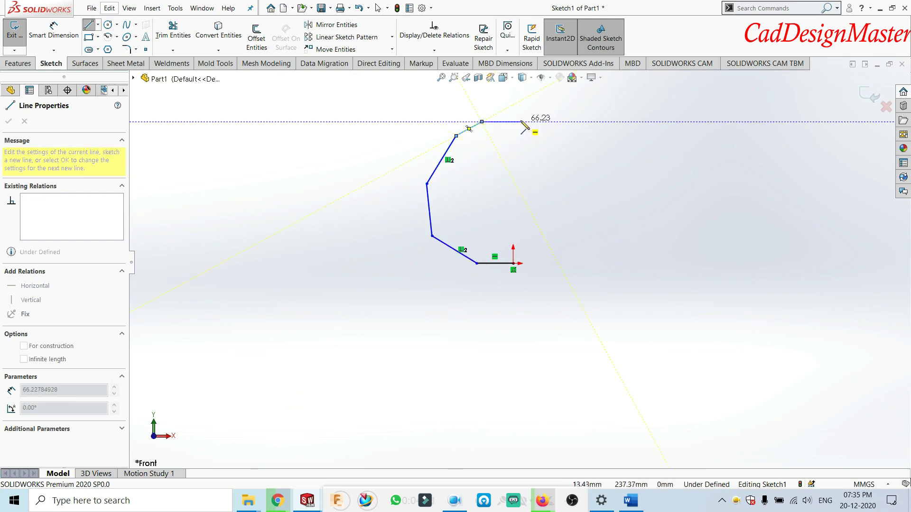
{"action": "left_click", "coordinate": [519, 122]}
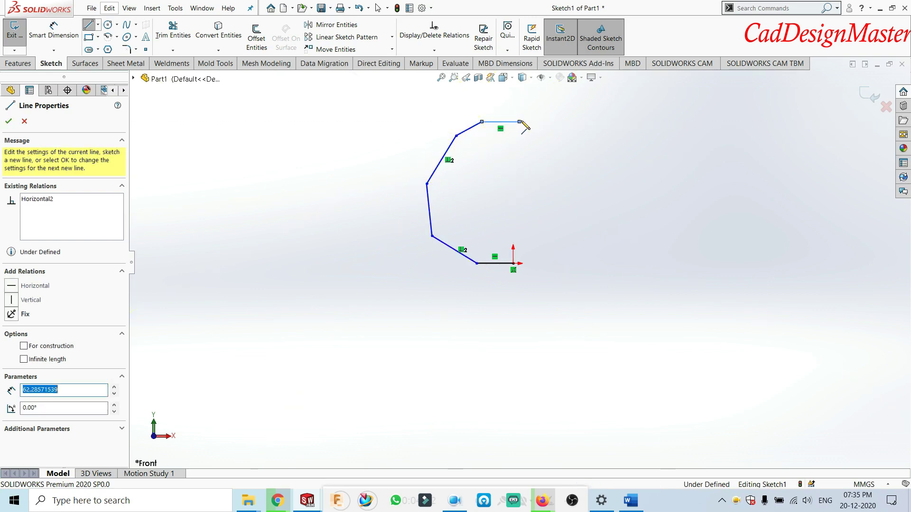
{"action": "left_click", "coordinate": [588, 122]}
{"action": "left_click", "coordinate": [635, 136]}
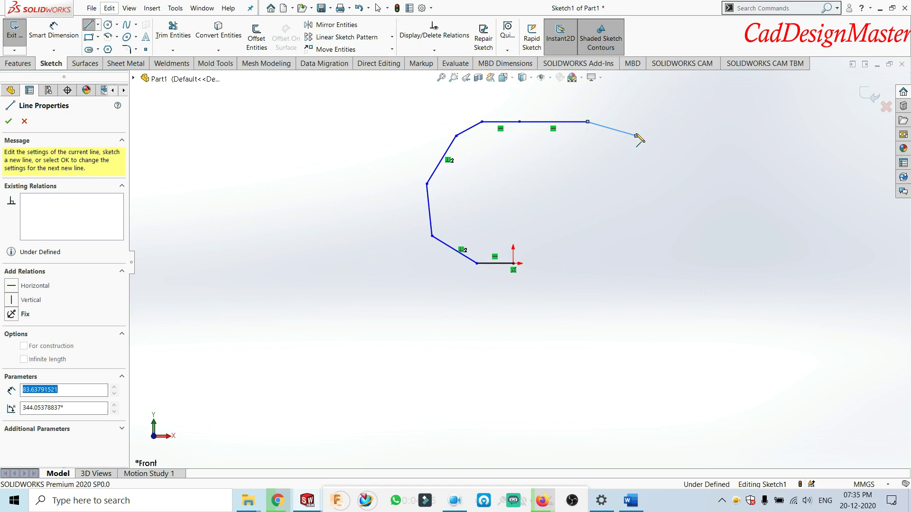
{"action": "left_click", "coordinate": [655, 180]}
{"action": "left_click", "coordinate": [682, 231]}
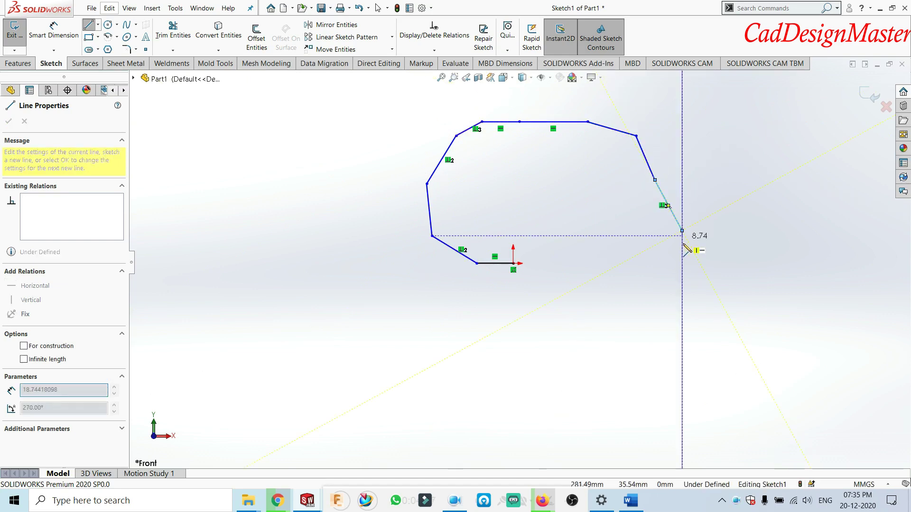
{"action": "left_click", "coordinate": [673, 260]}
- Continue the chain below the origin, up to a top-right peak, ending in a long 723.85 mm bottom line
{"action": "left_click", "coordinate": [595, 278]}
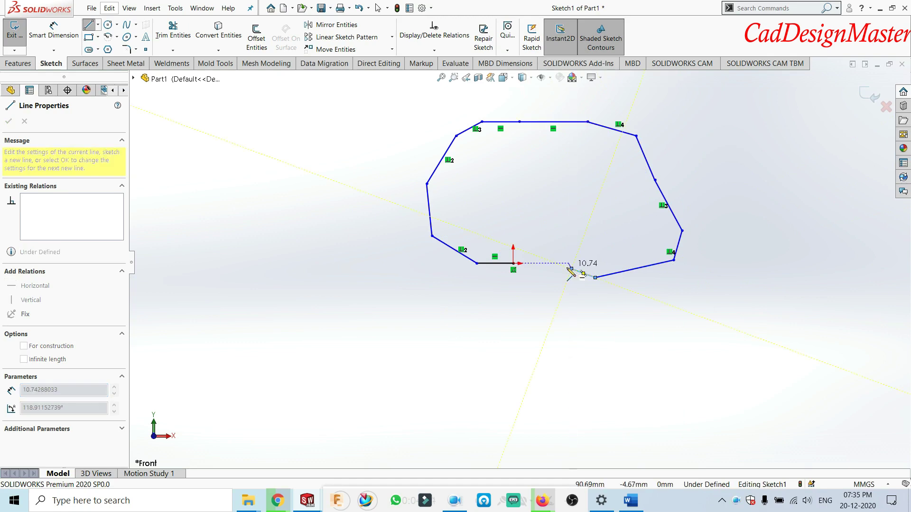
{"action": "left_click", "coordinate": [571, 269]}
{"action": "left_click", "coordinate": [553, 303]}
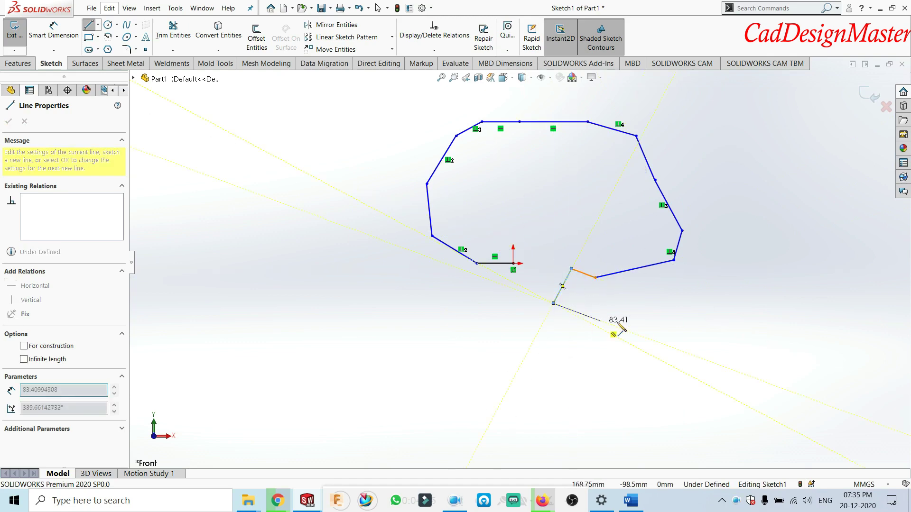
{"action": "left_click", "coordinate": [645, 323]}
{"action": "left_click", "coordinate": [723, 294]}
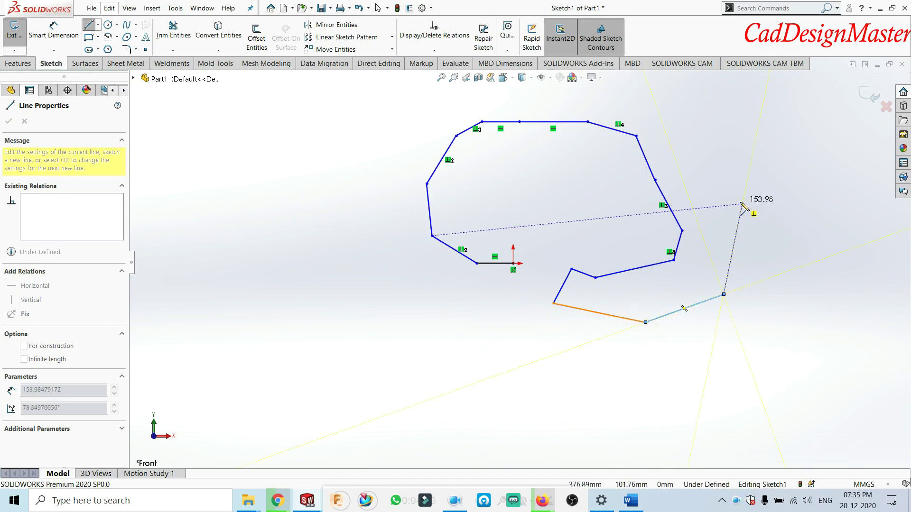
{"action": "left_click", "coordinate": [742, 203]}
{"action": "left_click", "coordinate": [734, 129]}
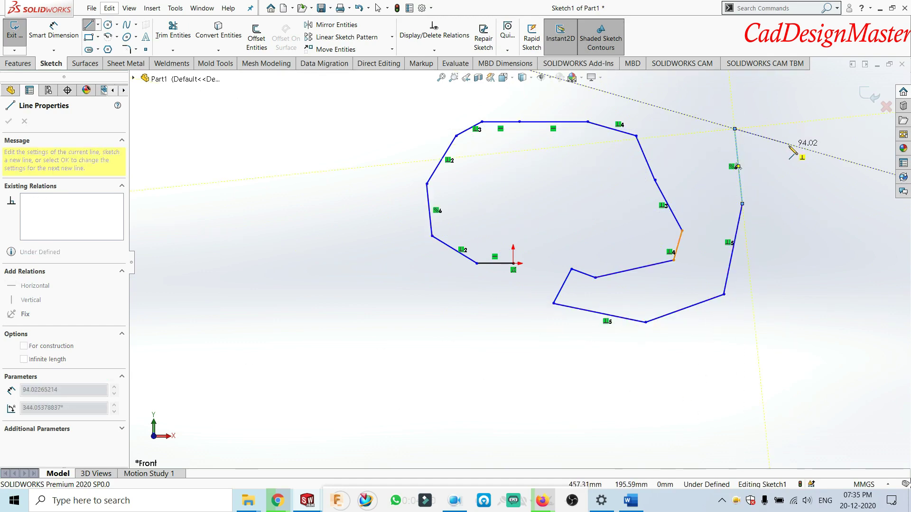
{"action": "left_click", "coordinate": [789, 158]}
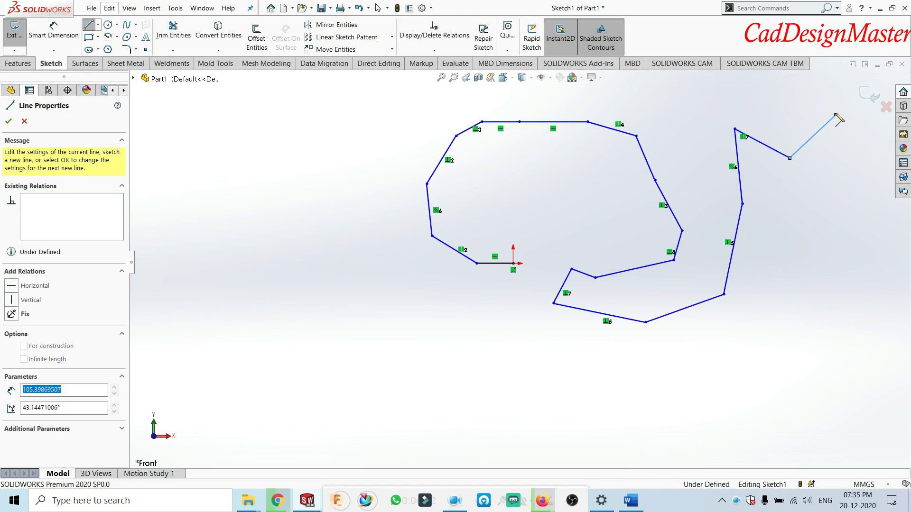
{"action": "left_click", "coordinate": [836, 115]}
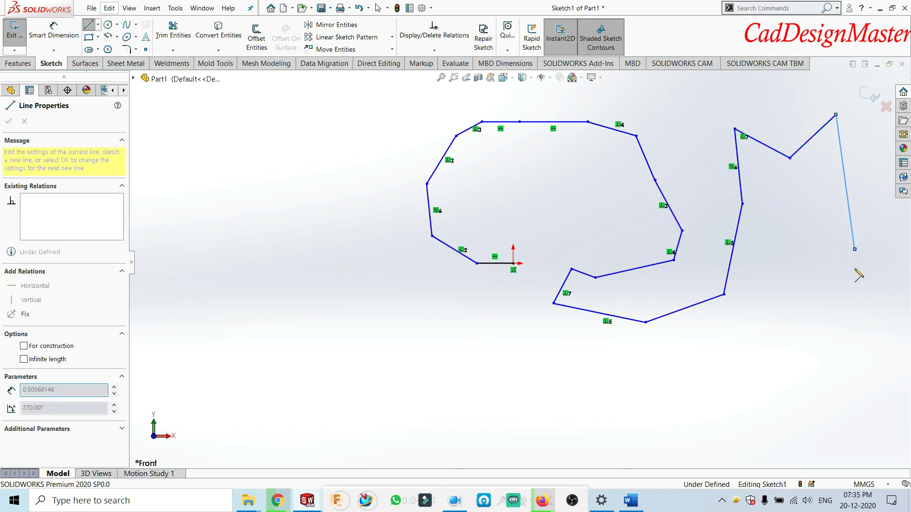
{"action": "left_click", "coordinate": [854, 355]}
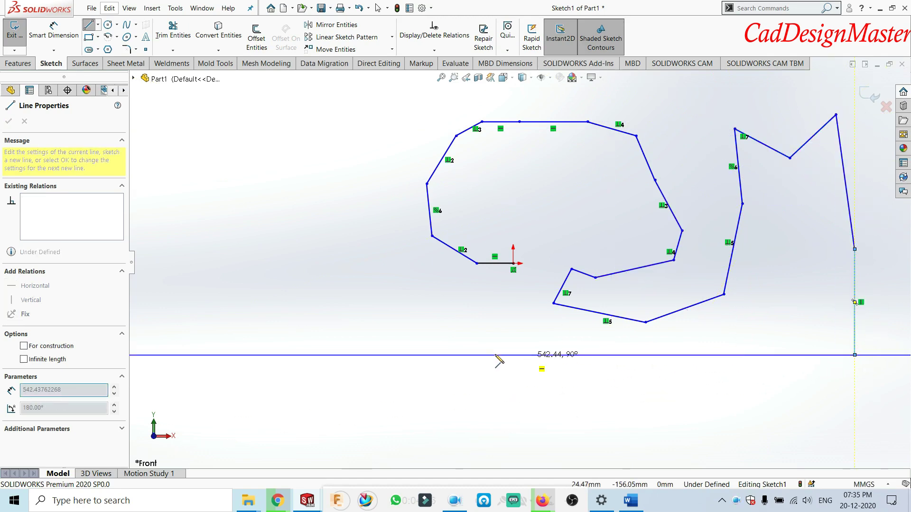
{"action": "left_click", "coordinate": [419, 349]}
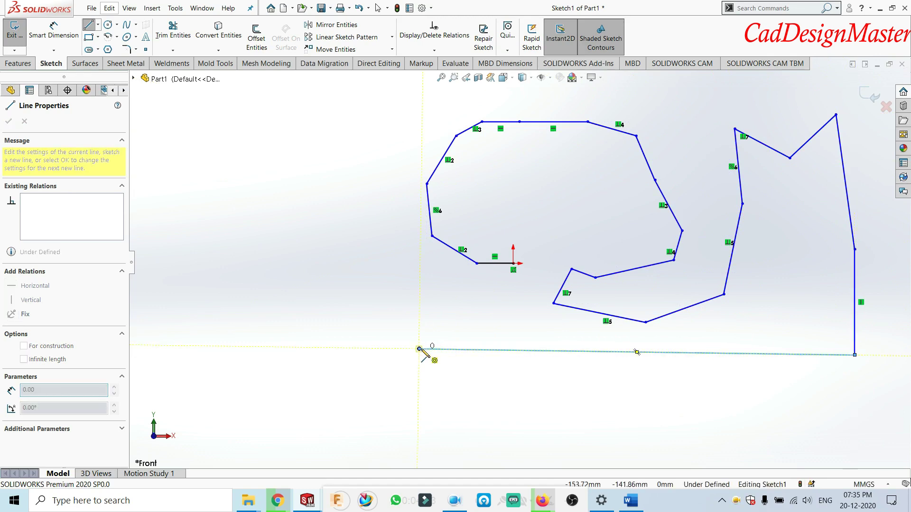
{"action": "right_click", "coordinate": [280, 223]}
{"action": "left_click", "coordinate": [294, 228]}
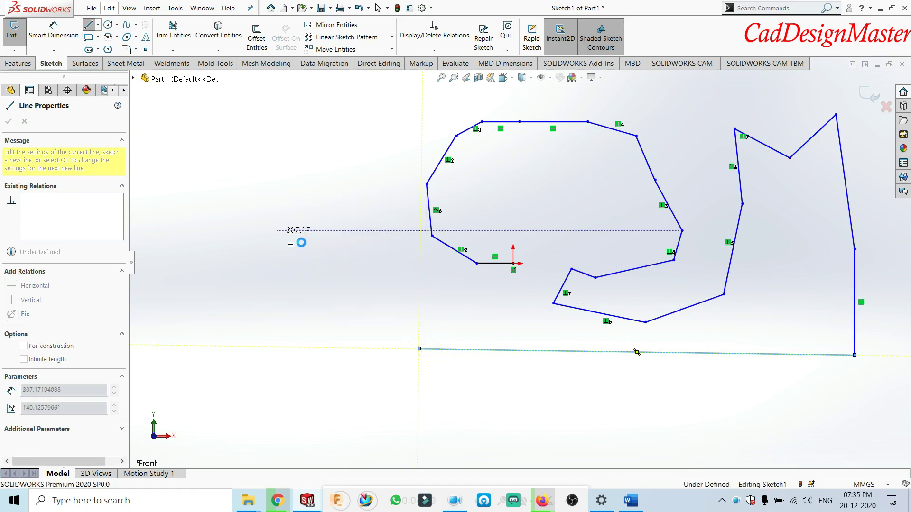
{"action": "left_click", "coordinate": [489, 350]}
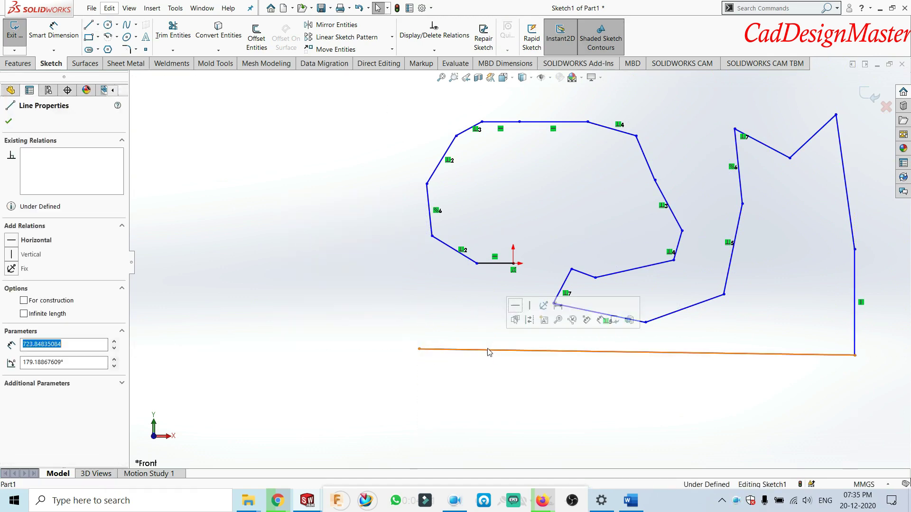
- Make the bottom line horizontal and drag three vertices to reshape the loop and inner spiral
{"action": "left_click", "coordinate": [516, 306]}
{"action": "left_click", "coordinate": [768, 220]}
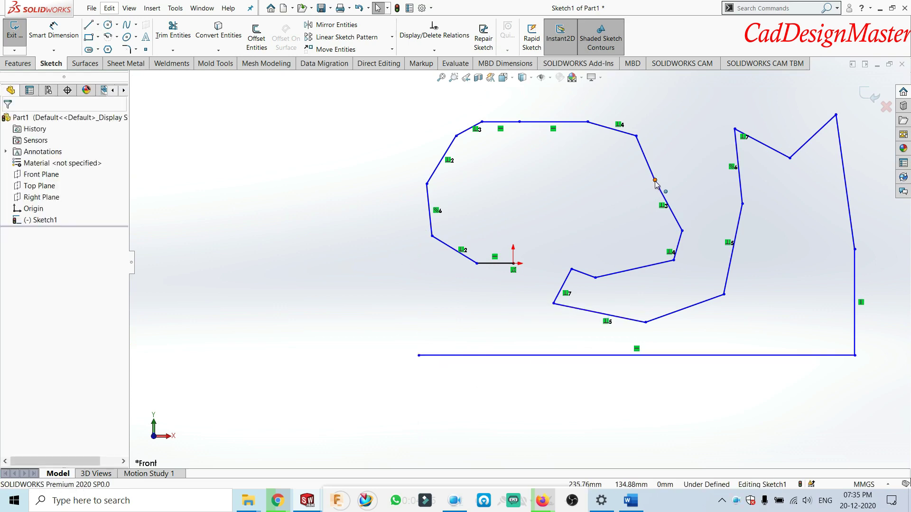
{"action": "left_click_drag", "start_coordinate": [655, 180], "coordinate": [673, 155]}
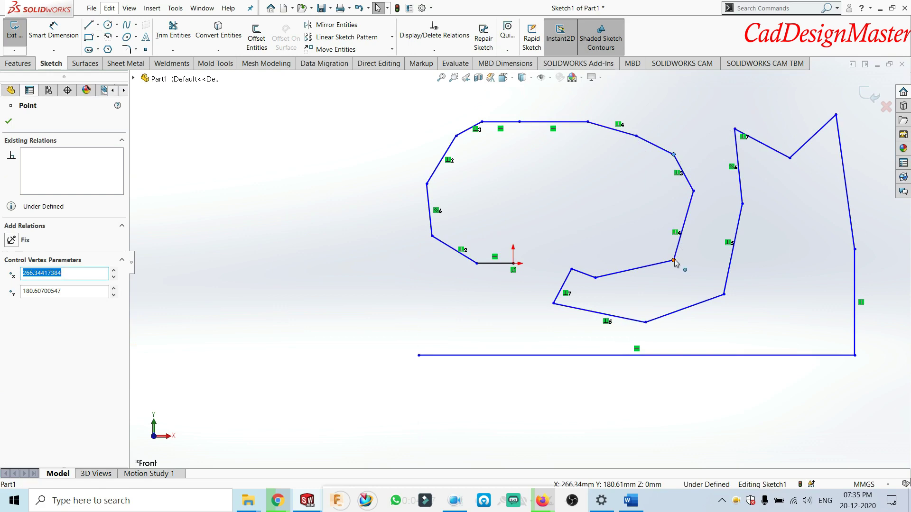
{"action": "left_click_drag", "start_coordinate": [675, 261], "coordinate": [674, 247]}
{"action": "mouse_move", "coordinate": [595, 278]}
{"action": "left_mouse_down"}
{"action": "mouse_move", "coordinate": [602, 264]}
{"action": "mouse_move", "coordinate": [575, 241]}
{"action": "left_mouse_up"}
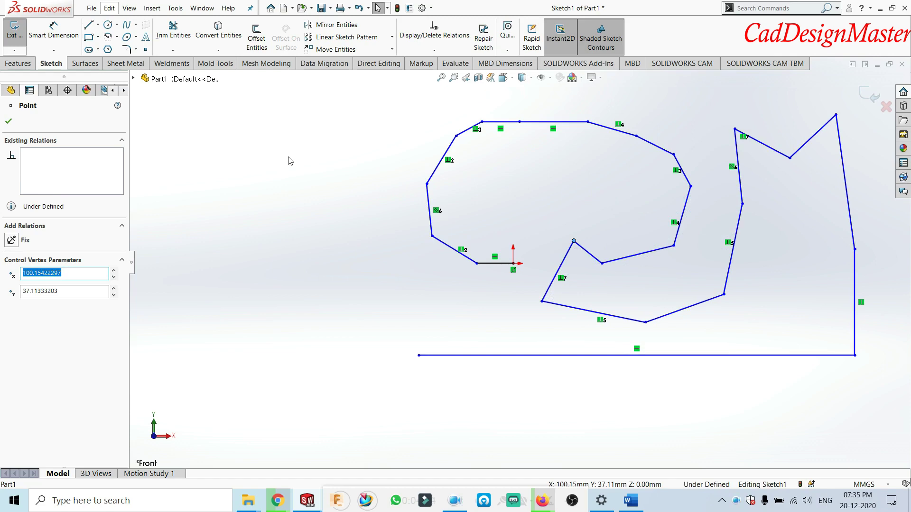
{"action": "left_click", "coordinate": [8, 122]}
{"action": "left_click", "coordinate": [171, 63]}
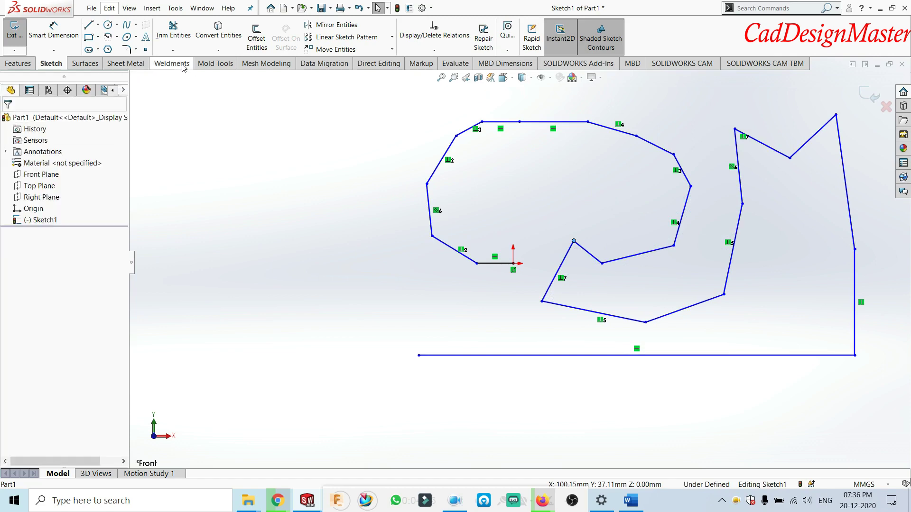
- Define a Structural Member on all Sketch1 segments using an iso pipe profile sized 33.7 x 4.0
{"action": "left_click", "coordinate": [866, 97]}
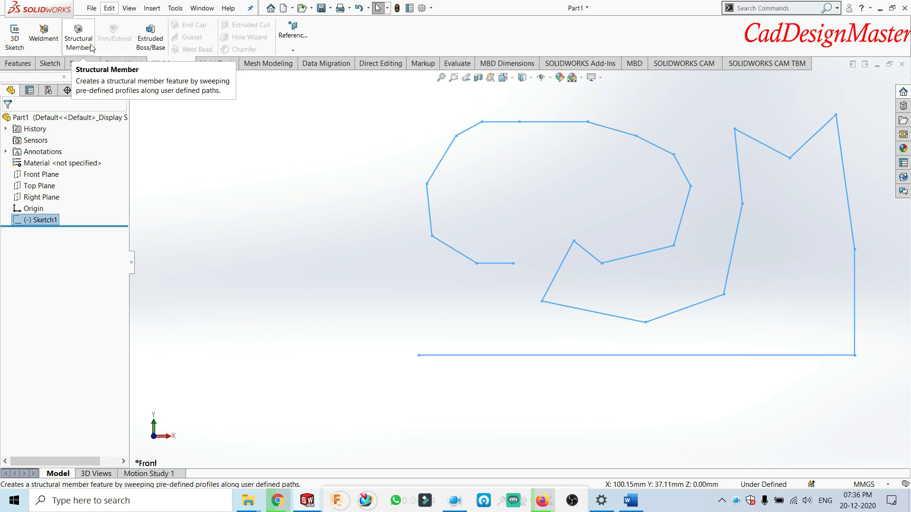
{"action": "left_click", "coordinate": [80, 37]}
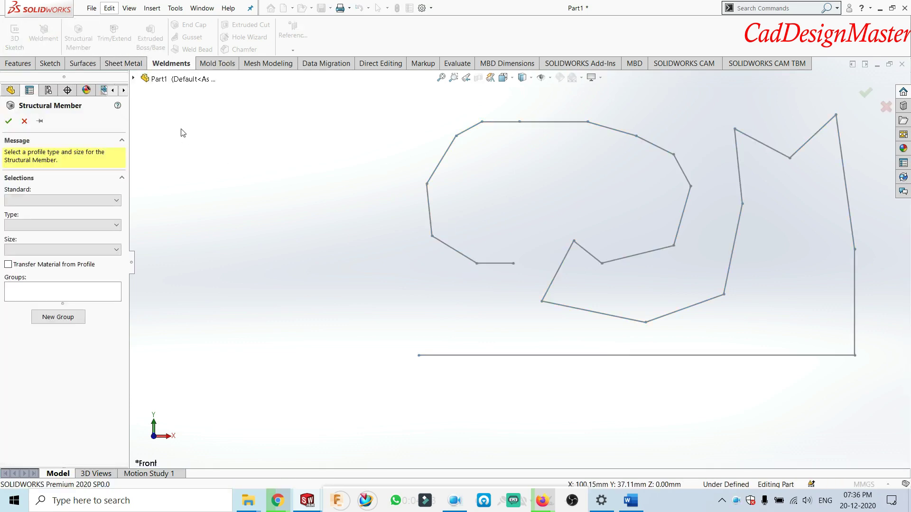
{"action": "left_click", "coordinate": [143, 80]}
{"action": "left_click", "coordinate": [173, 192]}
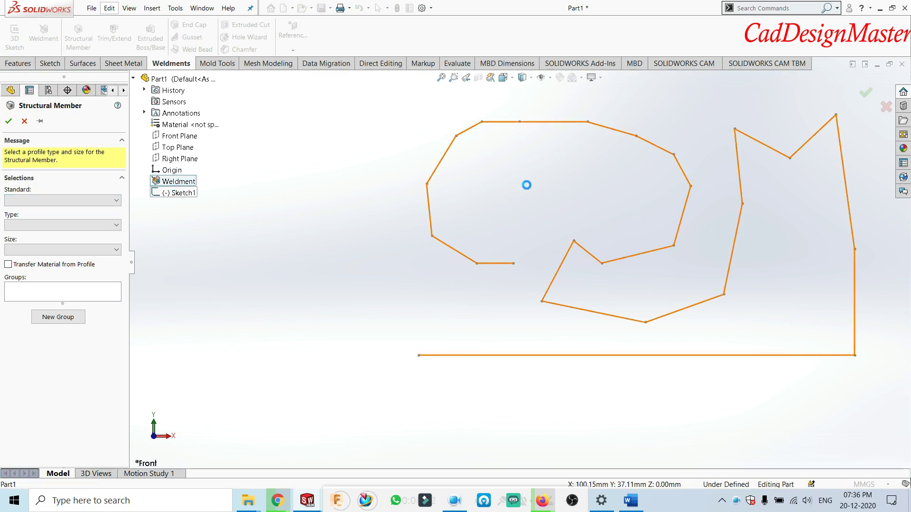
{"action": "left_click", "coordinate": [61, 201]}
{"action": "left_click", "coordinate": [26, 217]}
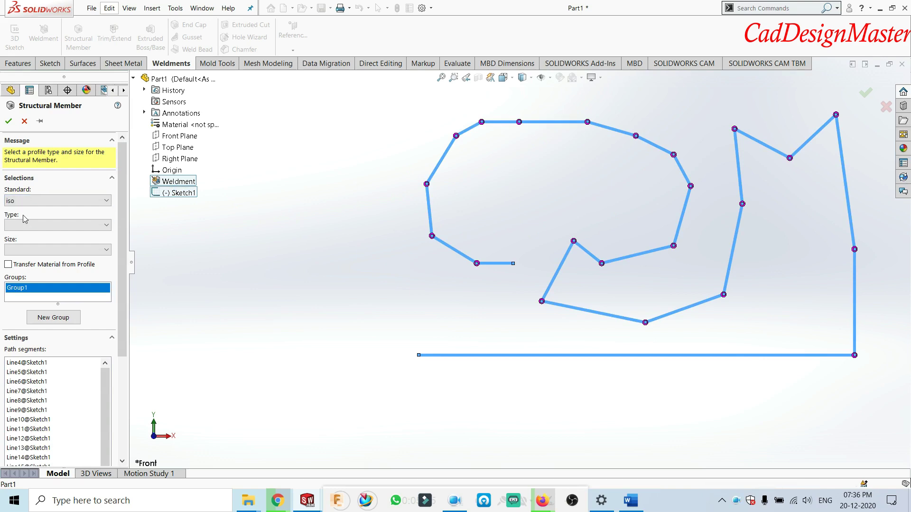
{"action": "left_click", "coordinate": [28, 225]}
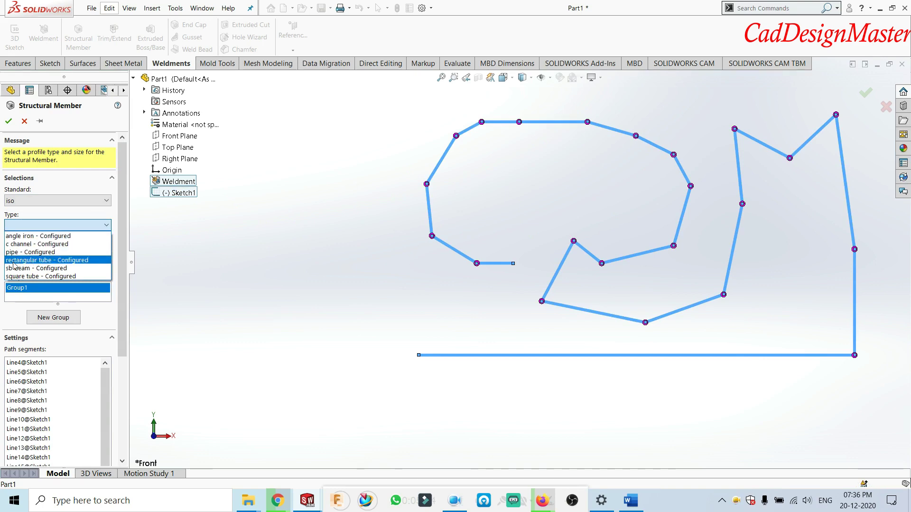
{"action": "left_click", "coordinate": [34, 253]}
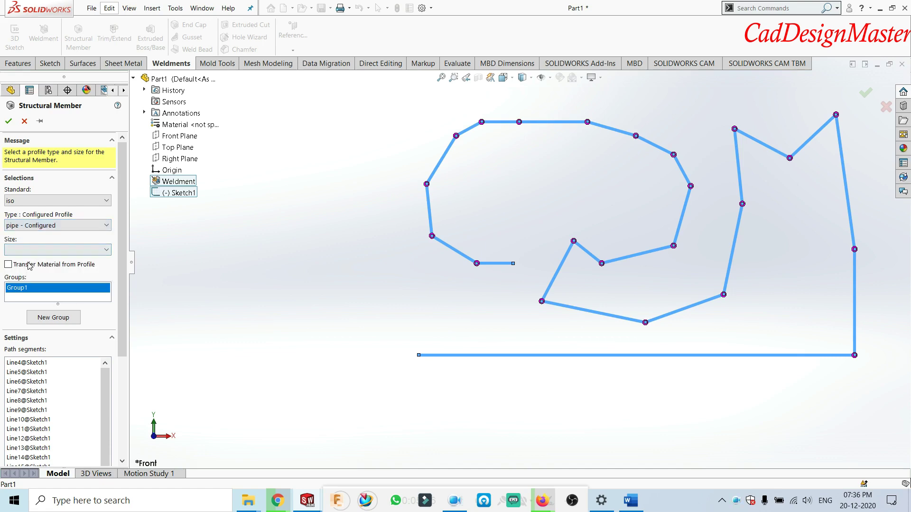
{"action": "left_click", "coordinate": [31, 250]}
{"action": "left_click", "coordinate": [26, 279]}
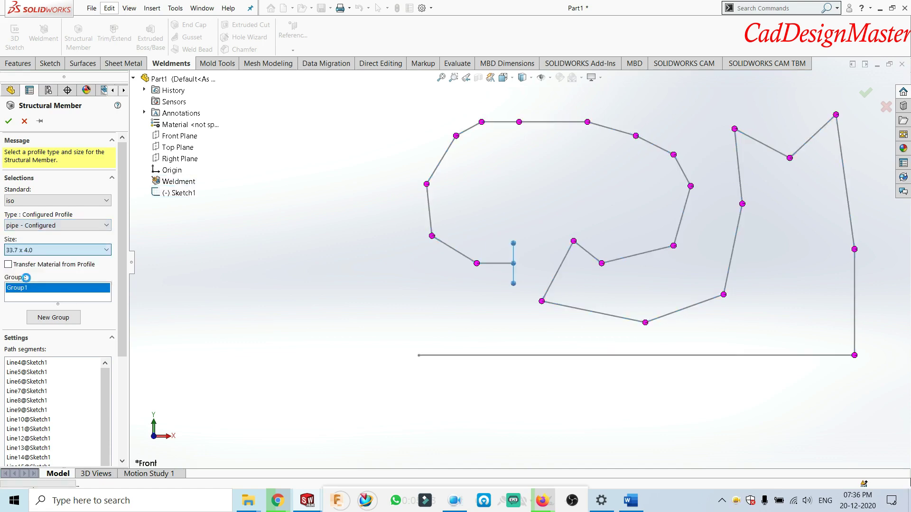
{"action": "left_click", "coordinate": [53, 317]}
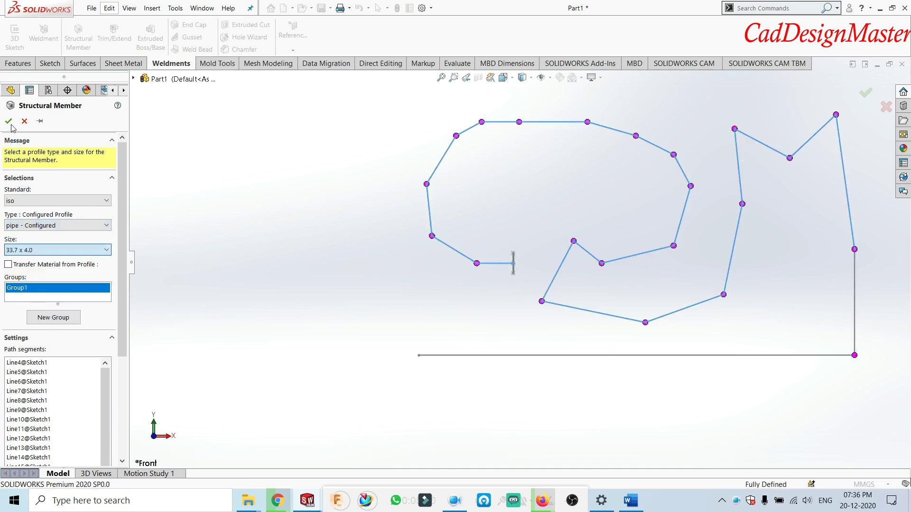
- Create the 33.7 x 4.0 pipe member and orbit and zoom to inspect its hollow ends
{"action": "left_click", "coordinate": [8, 122]}
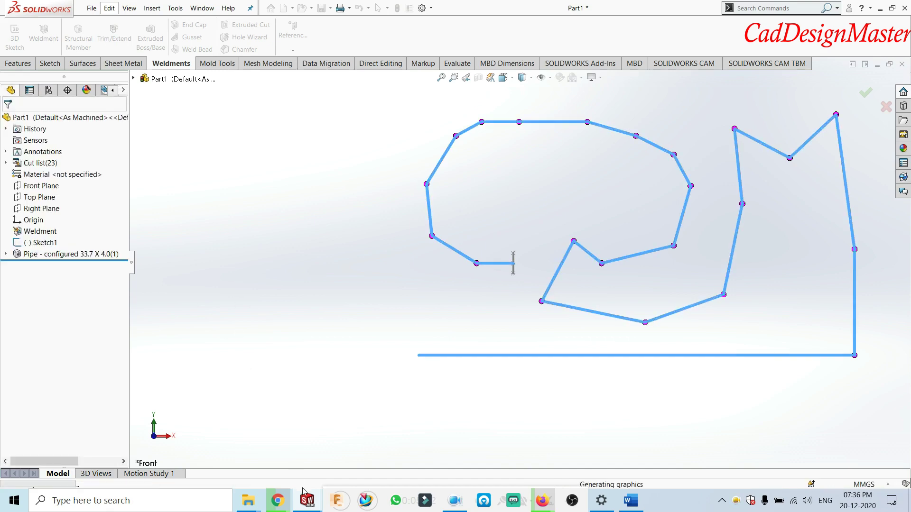
{"action": "mouse_move", "coordinate": [404, 501]}
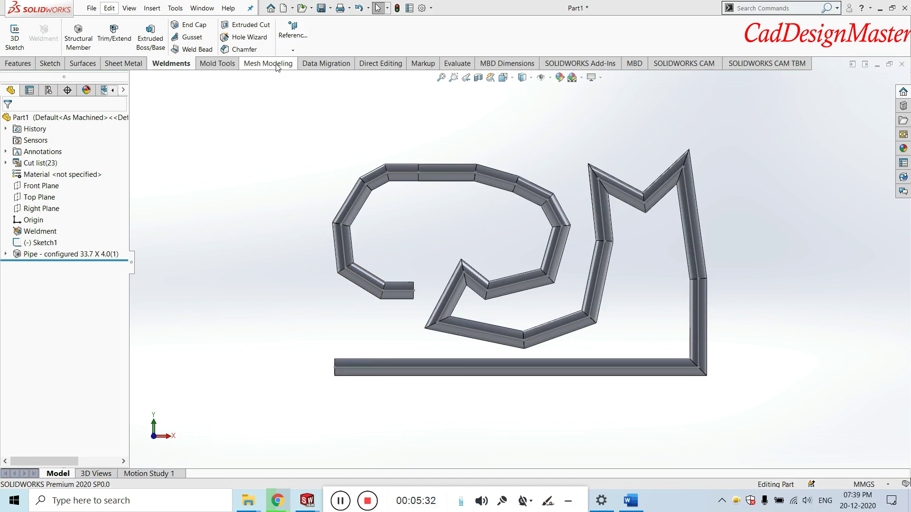
{"action": "left_click", "coordinate": [451, 63]}
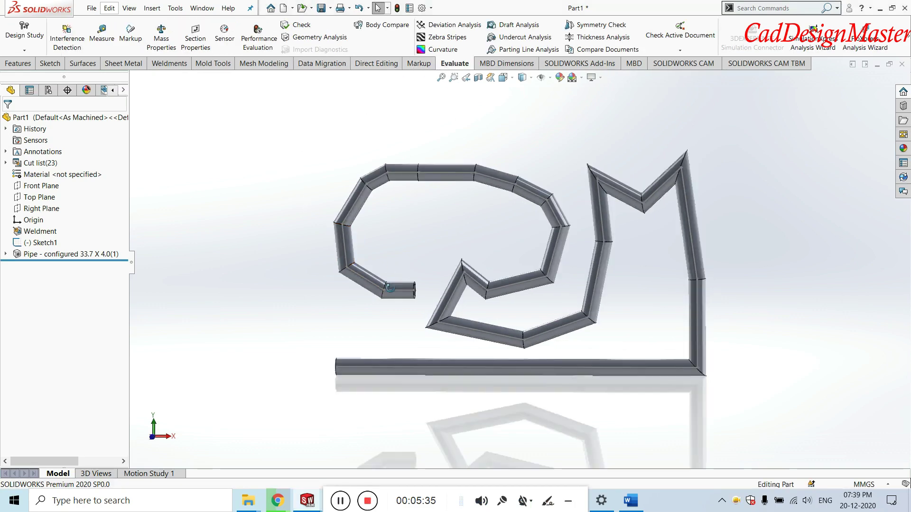
{"action": "middle_click_drag", "start_coordinate": [399, 263], "coordinate": [430, 300]}
{"action": "scroll", "coordinate": [431, 301], "scroll_direction": "up", "scroll_amount": 5}
{"action": "scroll", "coordinate": [493, 274], "scroll_direction": "down", "scroll_amount": 3}
{"action": "scroll", "coordinate": [455, 277], "scroll_direction": "up", "scroll_amount": 5}
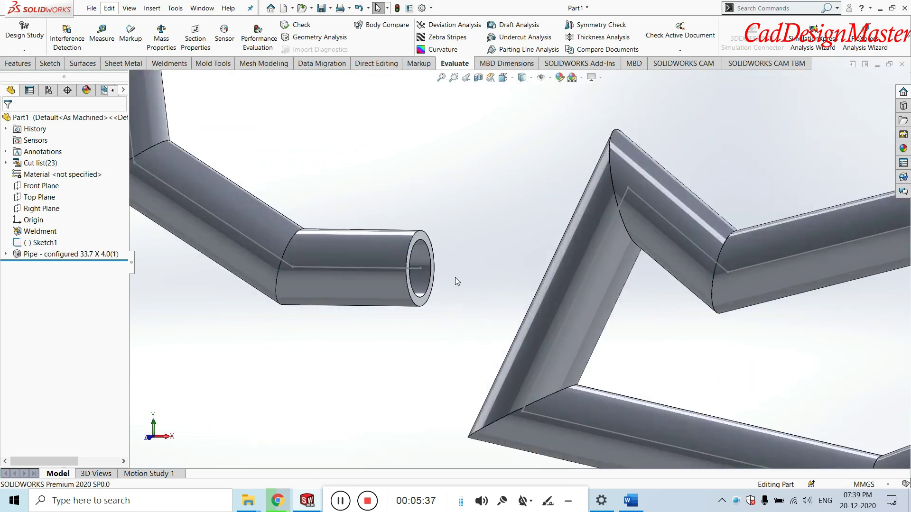
{"action": "scroll", "coordinate": [423, 272], "scroll_direction": "down", "scroll_amount": 5}
{"action": "scroll", "coordinate": [398, 365], "scroll_direction": "down", "scroll_amount": 4}
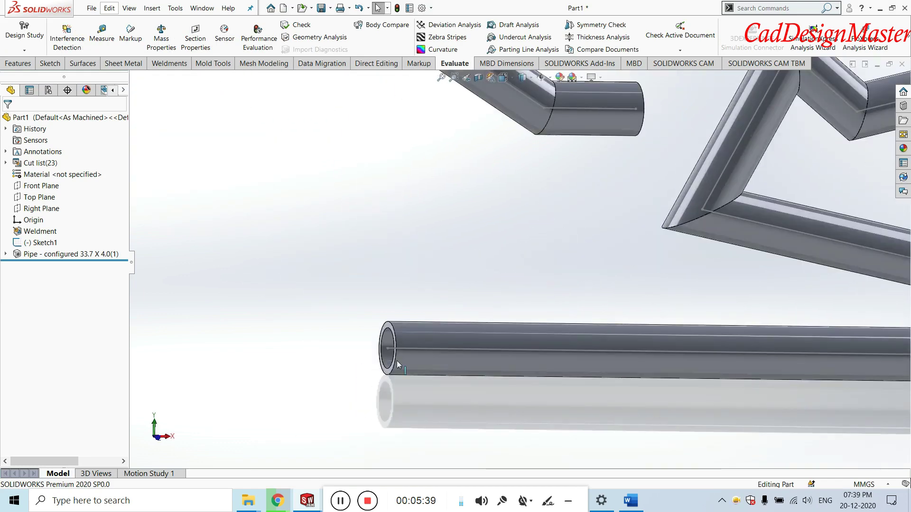
{"action": "scroll", "coordinate": [389, 353], "scroll_direction": "up", "scroll_amount": 4}
{"action": "scroll", "coordinate": [429, 303], "scroll_direction": "down", "scroll_amount": 3}
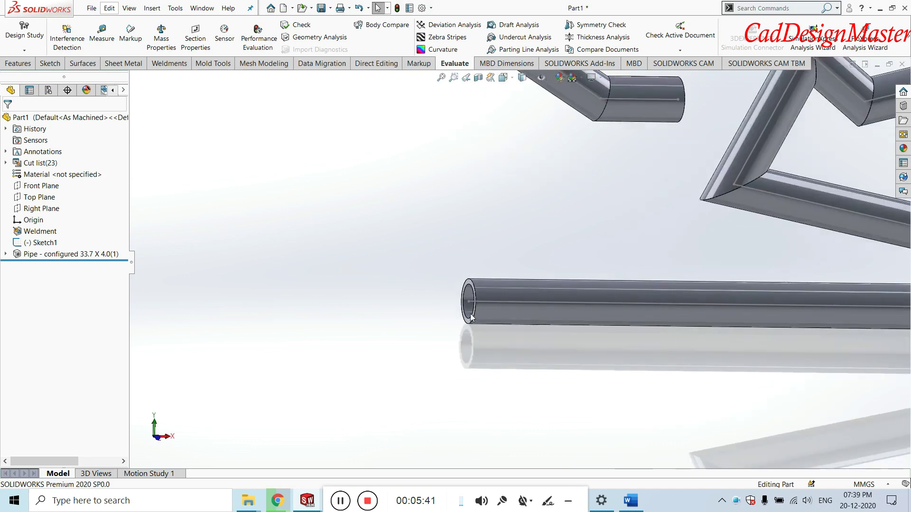
{"action": "scroll", "coordinate": [474, 318], "scroll_direction": "down", "scroll_amount": 2}
{"action": "scroll", "coordinate": [437, 268], "scroll_direction": "up", "scroll_amount": 1}
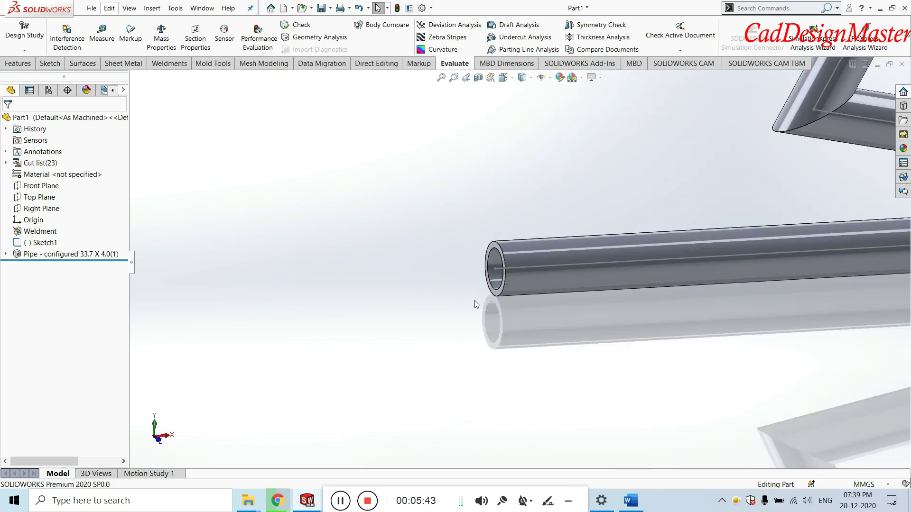
{"action": "key", "text": "ctrl+7"}
{"action": "scroll", "coordinate": [442, 266], "scroll_direction": "down", "scroll_amount": 2}
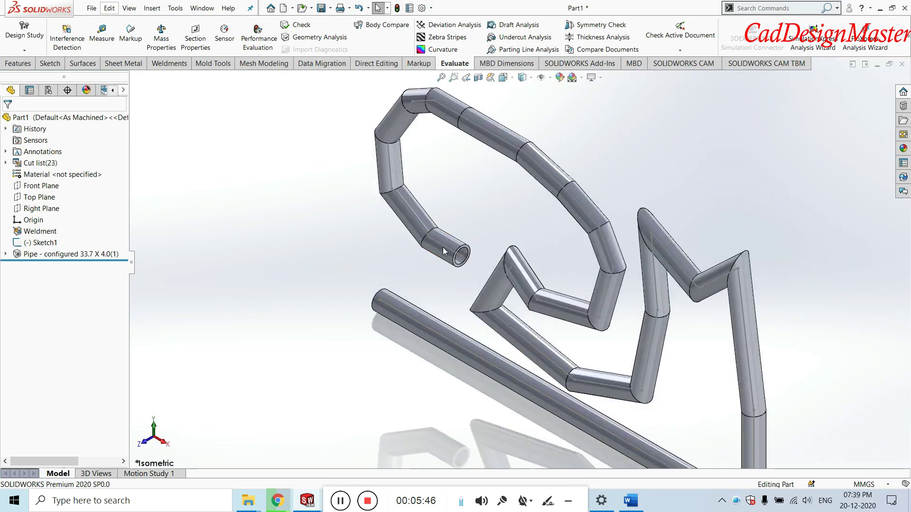
{"action": "scroll", "coordinate": [441, 266], "scroll_direction": "down", "scroll_amount": 3}
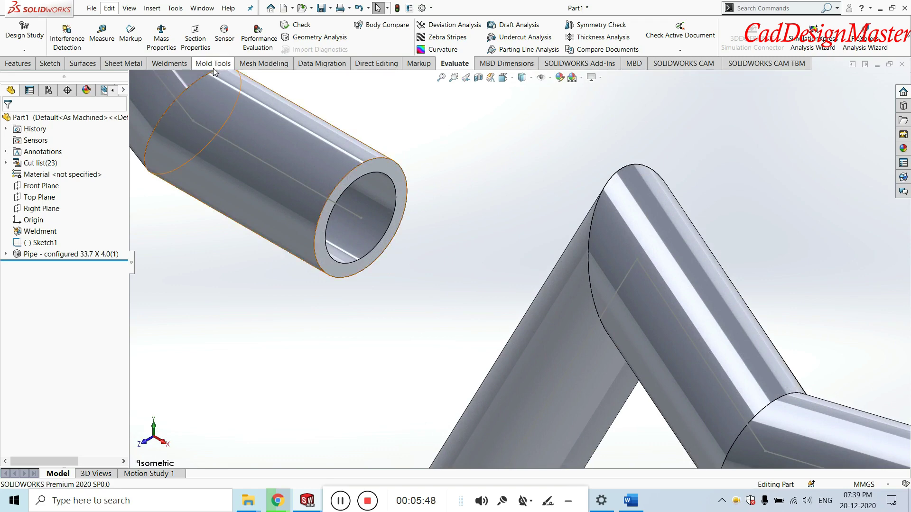
- Cap the first open pipe end with a 2 mm extruded lid from its converted edges
{"action": "left_click", "coordinate": [101, 67]}
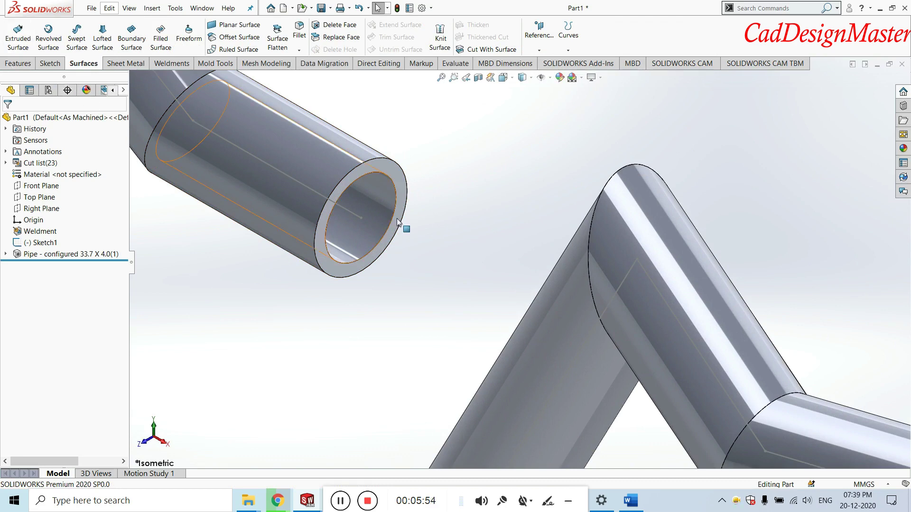
{"action": "left_click", "coordinate": [397, 180]}
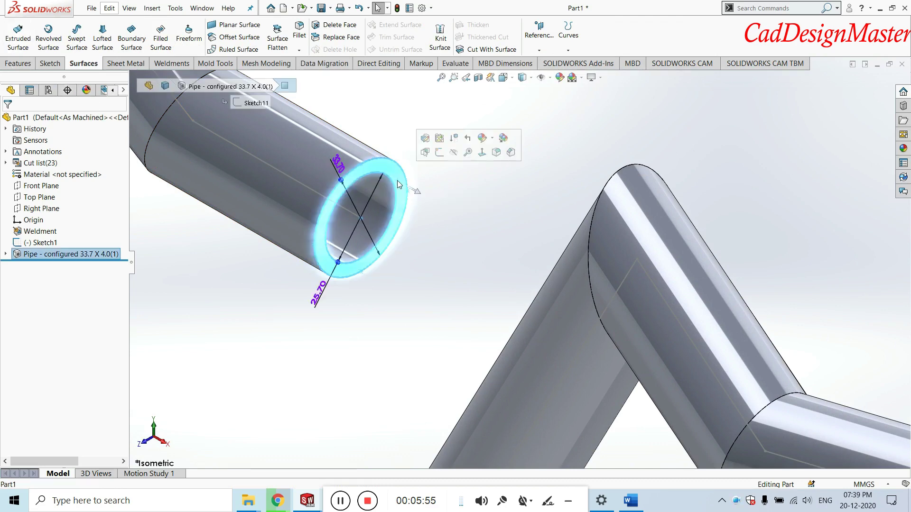
{"action": "left_click", "coordinate": [425, 152]}
{"action": "left_click", "coordinate": [217, 45]}
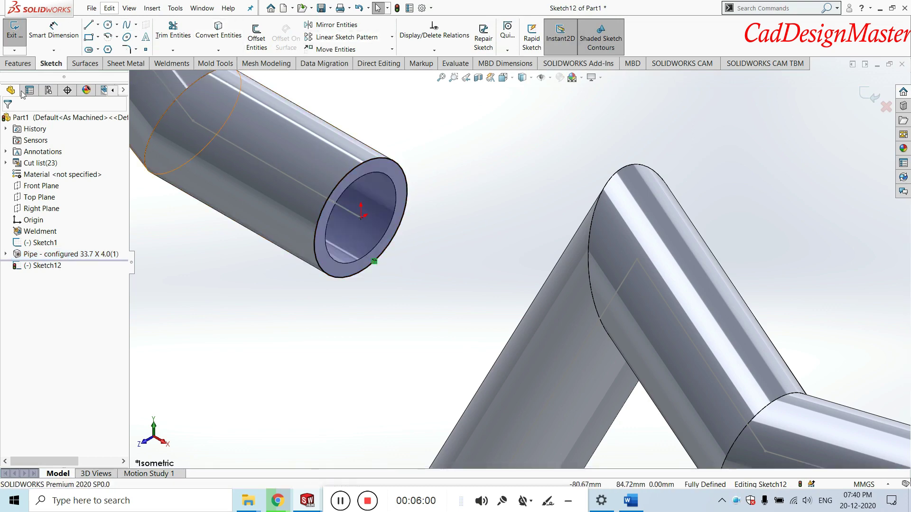
{"action": "left_click", "coordinate": [17, 64]}
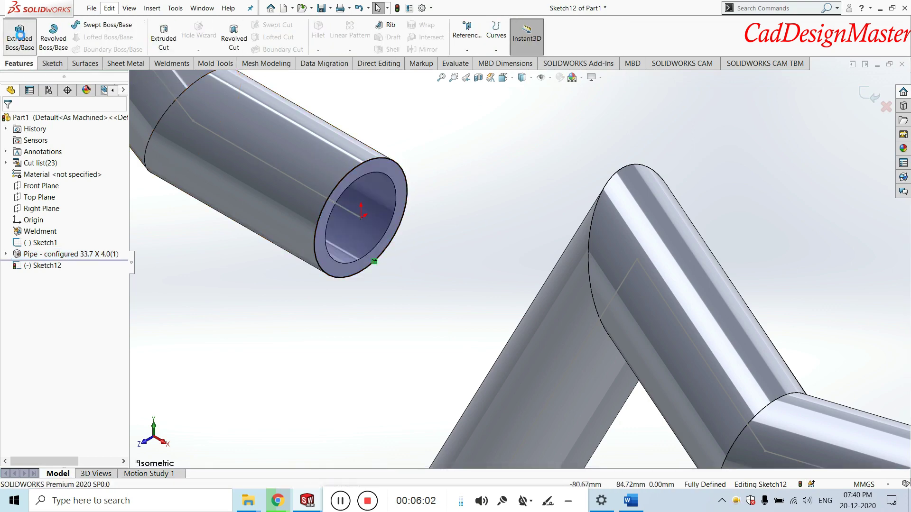
{"action": "left_click", "coordinate": [21, 38]}
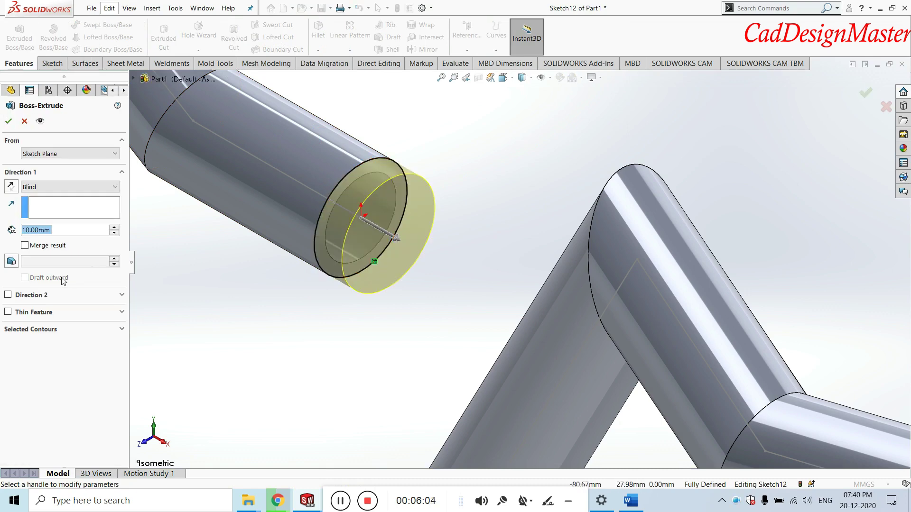
{"action": "type", "text": "2"}
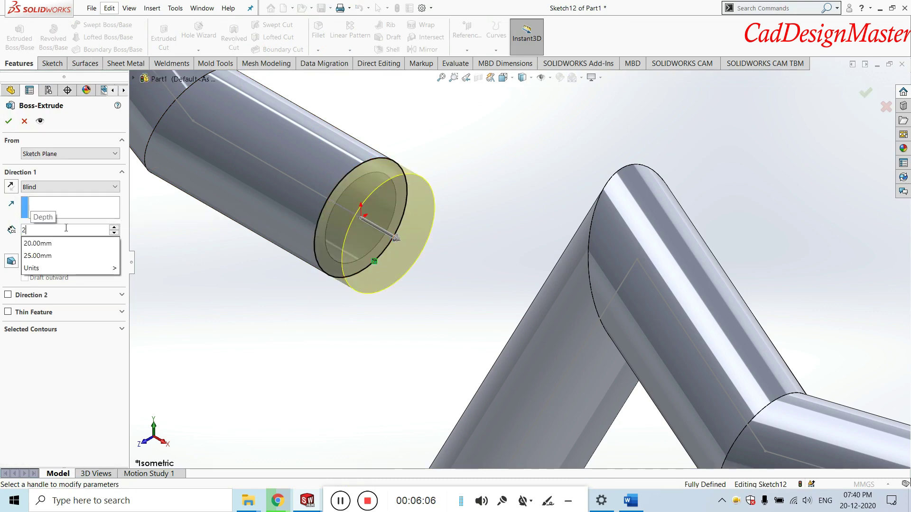
{"action": "key", "text": "Return"}
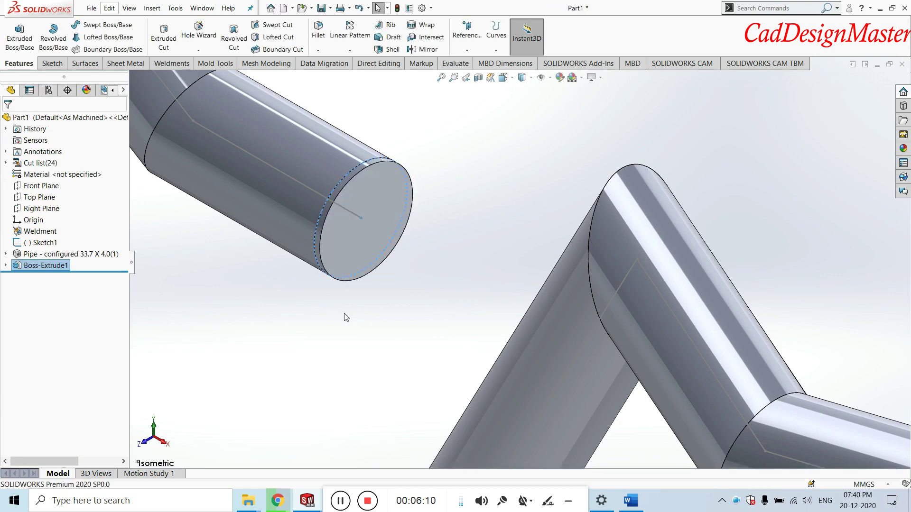
{"action": "scroll", "coordinate": [346, 317], "scroll_direction": "up", "scroll_amount": 3}
{"action": "scroll", "coordinate": [448, 202], "scroll_direction": "down", "scroll_amount": 4}
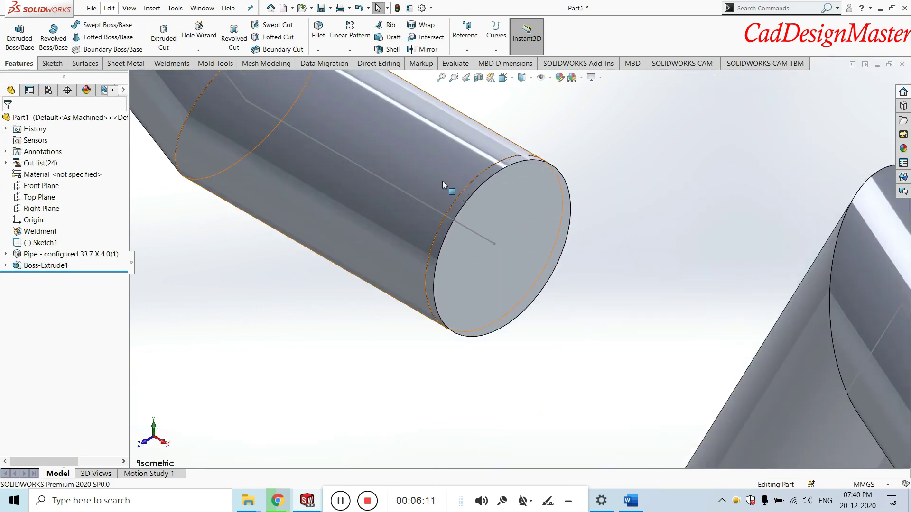
- Check the pipe's inner diameter, then cap the lower pipe end with another 2 mm lid
{"action": "left_click", "coordinate": [442, 184]}
{"action": "left_click", "coordinate": [528, 222]}
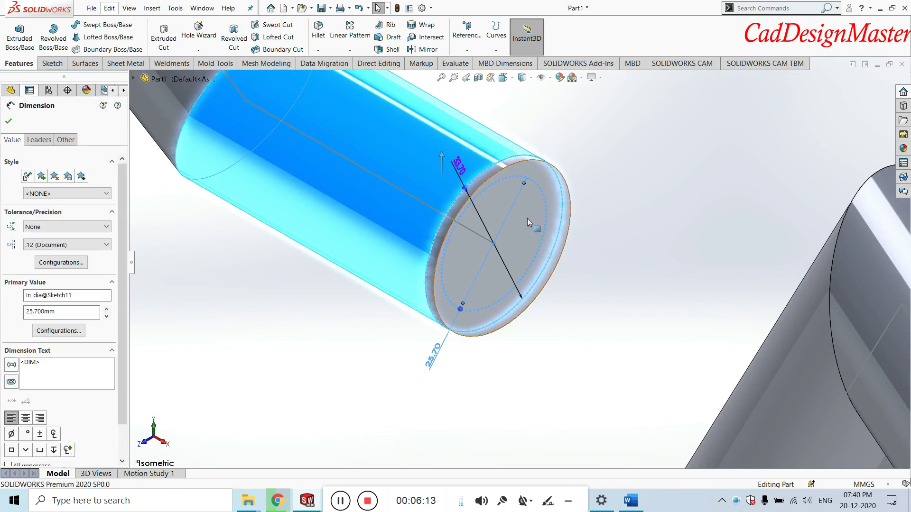
{"action": "left_click", "coordinate": [582, 174]}
{"action": "scroll", "coordinate": [488, 269], "scroll_direction": "up", "scroll_amount": 3}
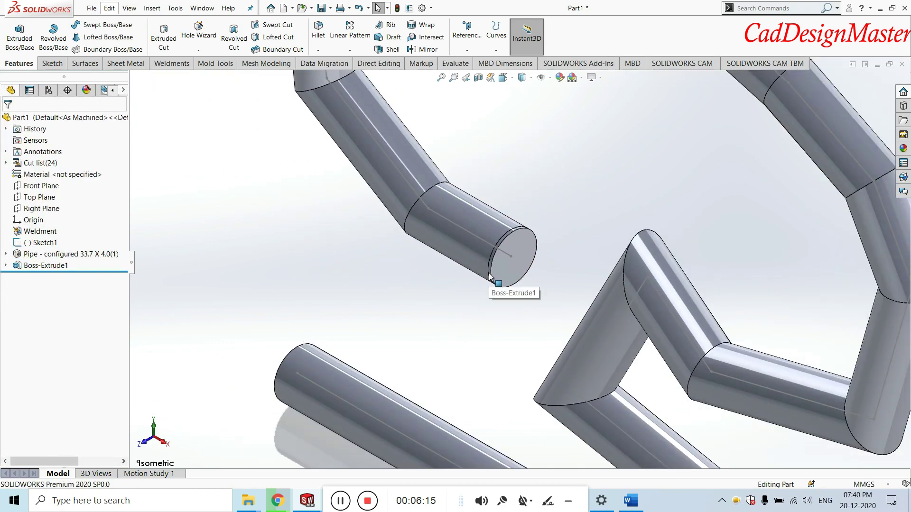
{"action": "mouse_move", "coordinate": [400, 392]}
{"action": "middle_mouse_down"}
{"action": "mouse_move", "coordinate": [507, 321]}
{"action": "mouse_move", "coordinate": [331, 338]}
{"action": "middle_mouse_up"}
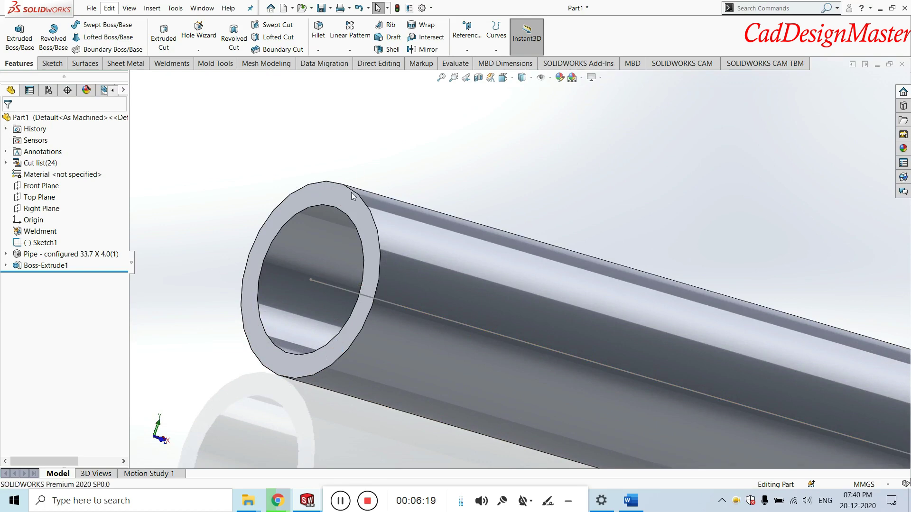
{"action": "left_click", "coordinate": [334, 198]}
{"action": "left_click", "coordinate": [373, 174]}
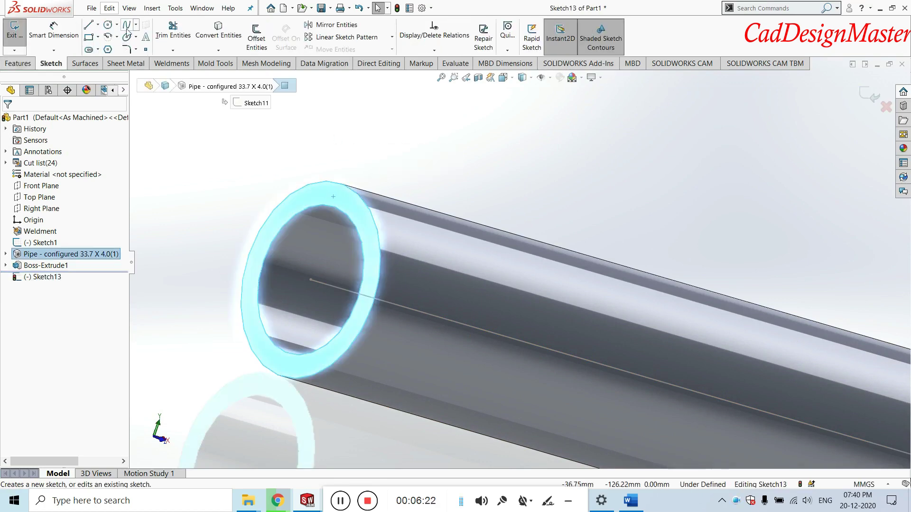
{"action": "left_click", "coordinate": [218, 30]}
{"action": "left_click", "coordinate": [18, 63]}
{"action": "left_click", "coordinate": [19, 46]}
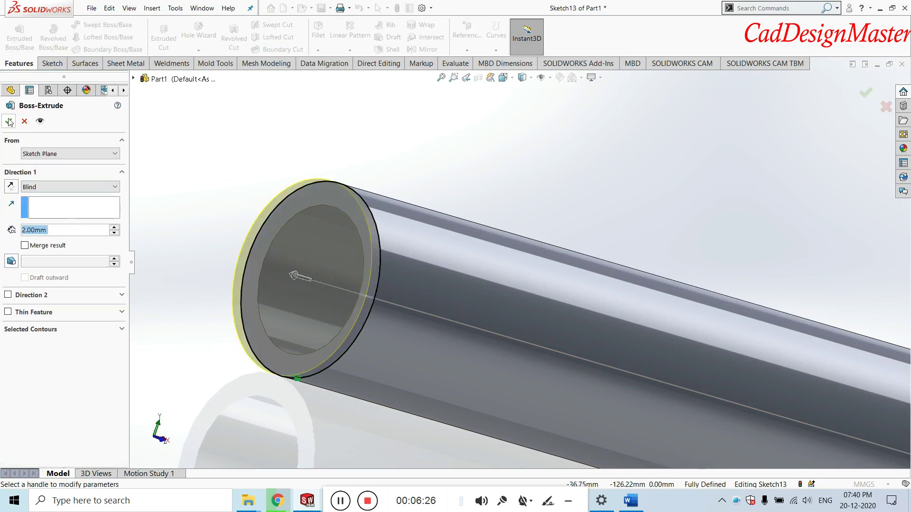
{"action": "left_click", "coordinate": [9, 122]}
{"action": "middle_click_drag", "start_coordinate": [266, 199], "coordinate": [325, 316]}
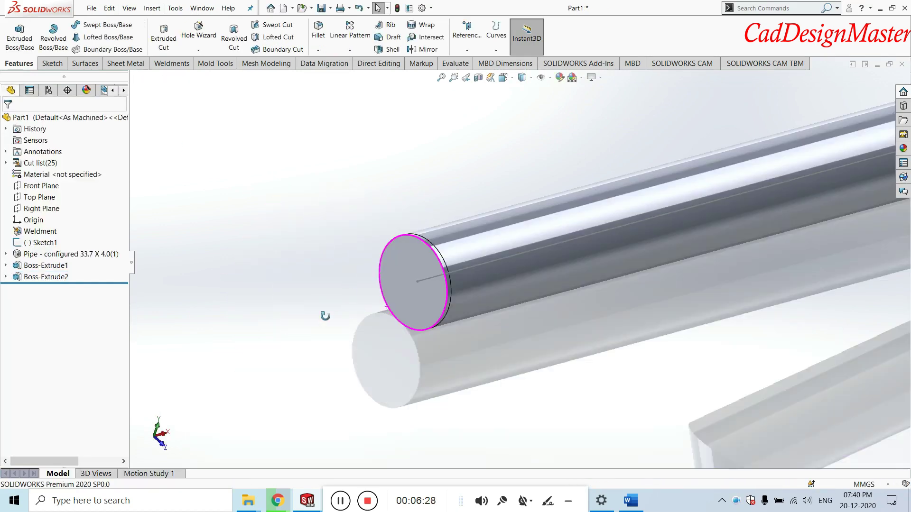
{"action": "scroll", "coordinate": [352, 295], "scroll_direction": "up", "scroll_amount": 5}
{"action": "scroll", "coordinate": [567, 241], "scroll_direction": "down", "scroll_amount": 3}
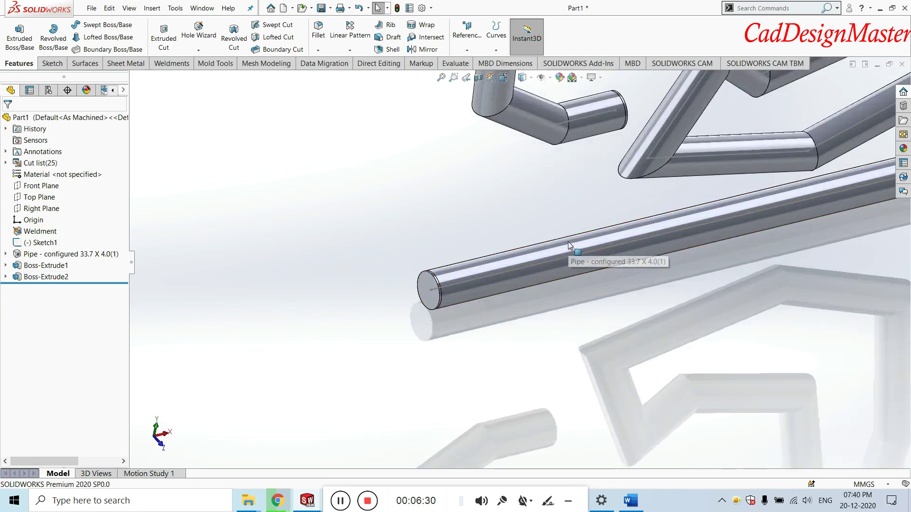
{"action": "scroll", "coordinate": [480, 285], "scroll_direction": "up", "scroll_amount": 3}
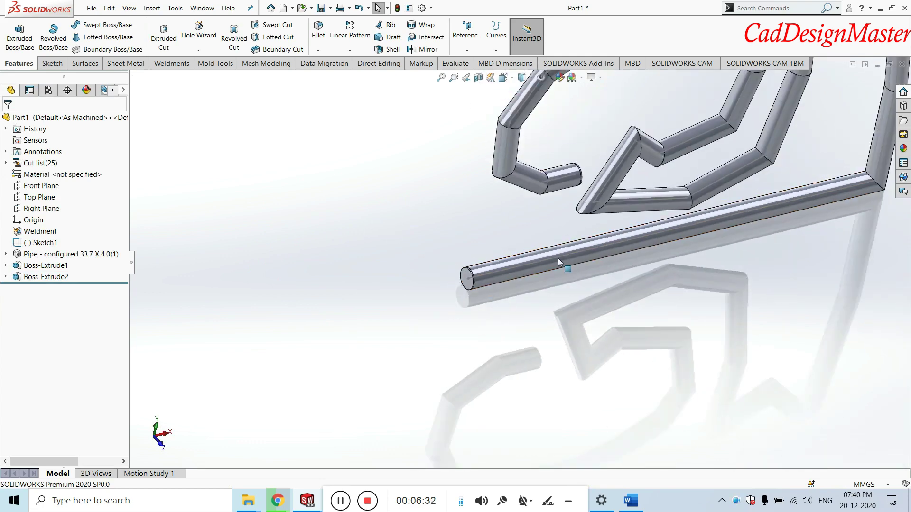
{"action": "scroll", "coordinate": [558, 258], "scroll_direction": "up", "scroll_amount": 3}
{"action": "scroll", "coordinate": [544, 209], "scroll_direction": "down", "scroll_amount": 5}
{"action": "middle_click_drag", "start_coordinate": [545, 209], "coordinate": [412, 178]}
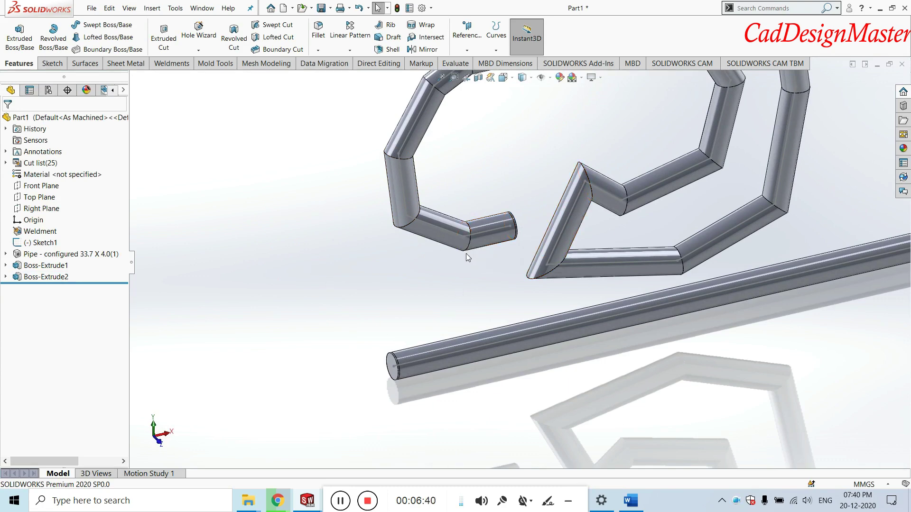
{"action": "left_click", "coordinate": [54, 256]}
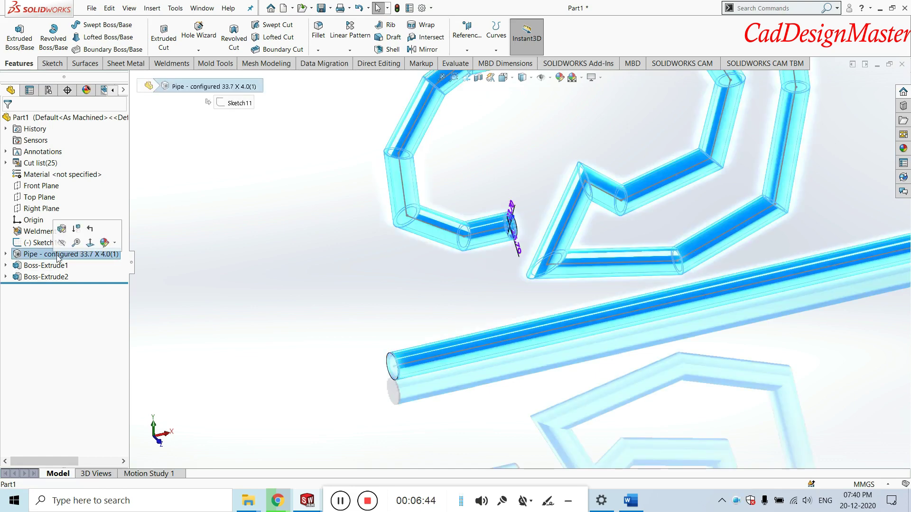
- Make the Pipe feature transparent and orbit around the see-through frame
{"action": "right_click", "coordinate": [54, 257]}
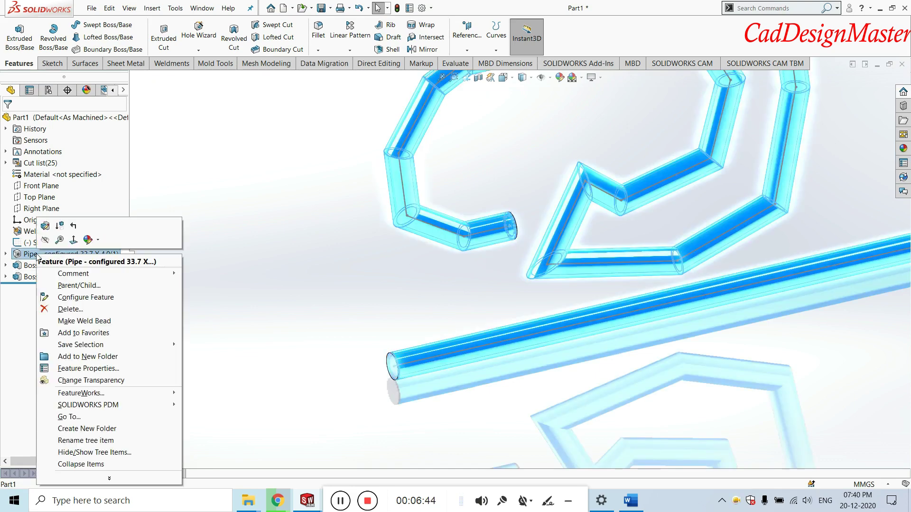
{"action": "left_click", "coordinate": [79, 380]}
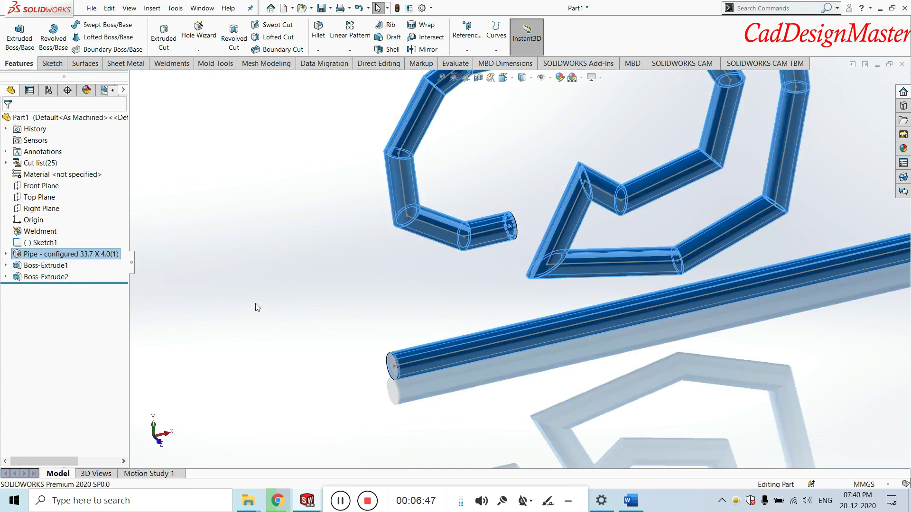
{"action": "middle_click_drag", "start_coordinate": [257, 304], "coordinate": [383, 217]}
{"action": "scroll", "coordinate": [579, 220], "scroll_direction": "down", "scroll_amount": 5}
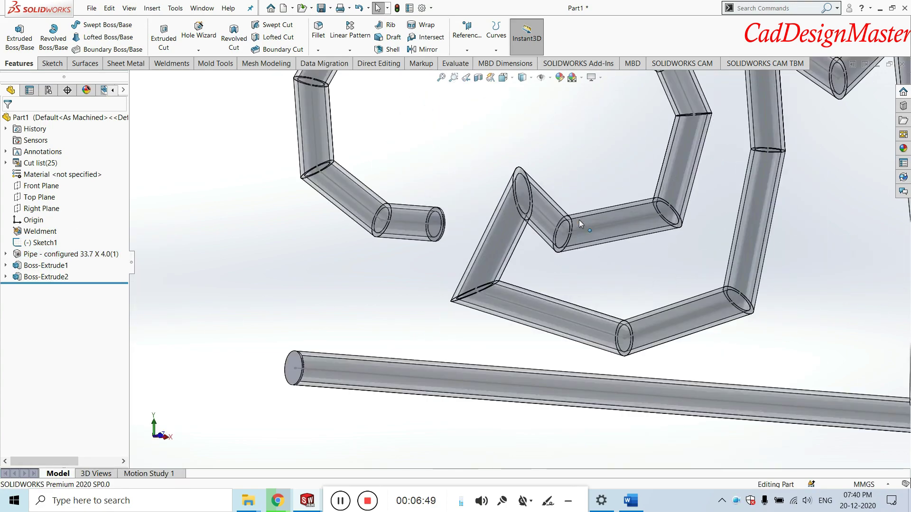
{"action": "mouse_move", "coordinate": [578, 220]}
{"action": "middle_mouse_down"}
{"action": "mouse_move", "coordinate": [538, 286]}
{"action": "mouse_move", "coordinate": [493, 316]}
{"action": "middle_mouse_up"}
{"action": "scroll", "coordinate": [491, 308], "scroll_direction": "down", "scroll_amount": 5}
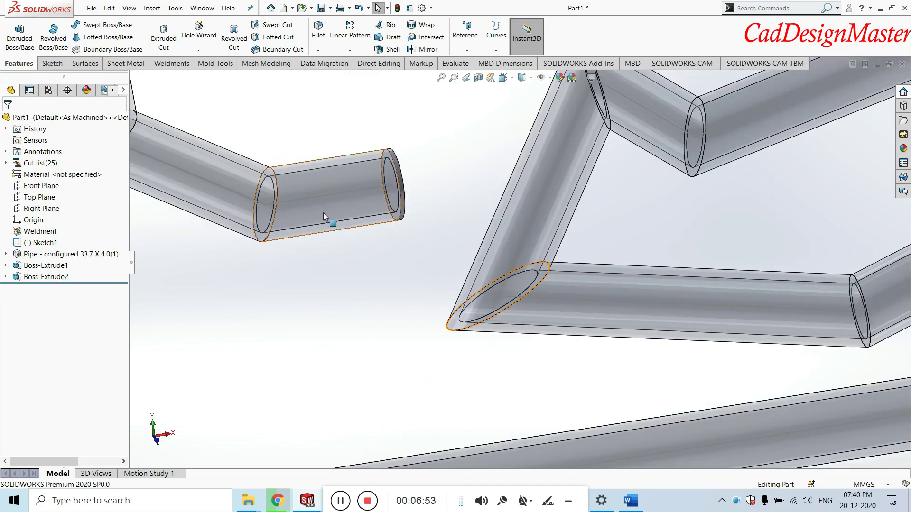
{"action": "scroll", "coordinate": [323, 212], "scroll_direction": "up", "scroll_amount": 5}
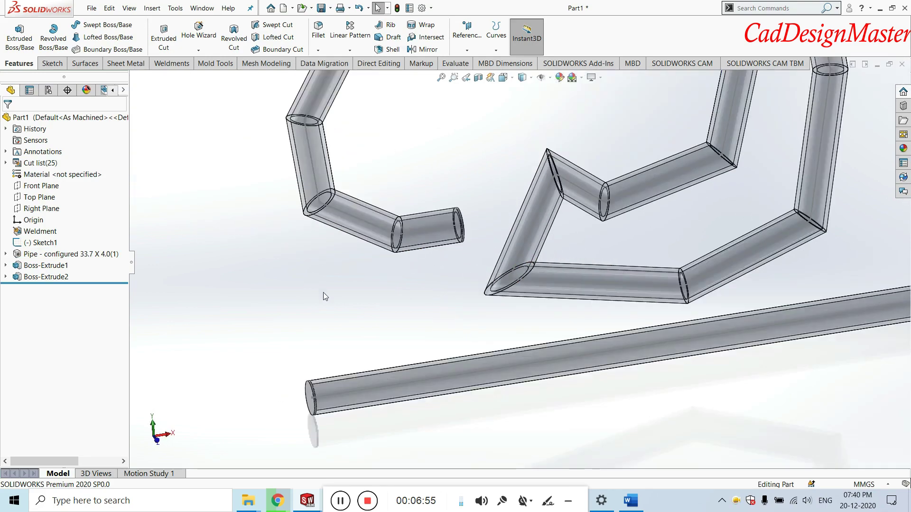
{"action": "mouse_move", "coordinate": [386, 315]}
{"action": "middle_mouse_down"}
{"action": "mouse_move", "coordinate": [373, 361]}
{"action": "mouse_move", "coordinate": [437, 260]}
{"action": "mouse_move", "coordinate": [474, 223]}
{"action": "middle_mouse_up"}
{"action": "scroll", "coordinate": [470, 236], "scroll_direction": "down", "scroll_amount": 5}
- Select and inspect a capped pipe end through the transparent pipes
{"action": "left_click", "coordinate": [487, 235]}
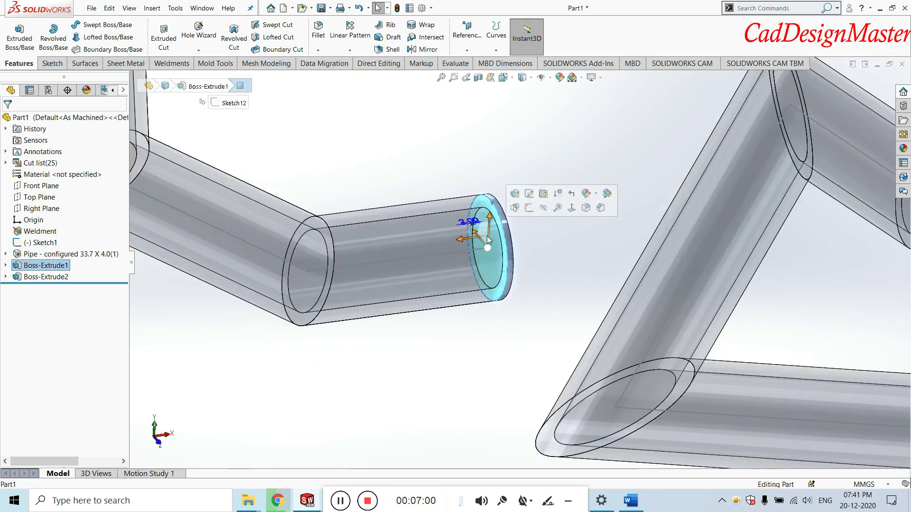
{"action": "left_click", "coordinate": [545, 245]}
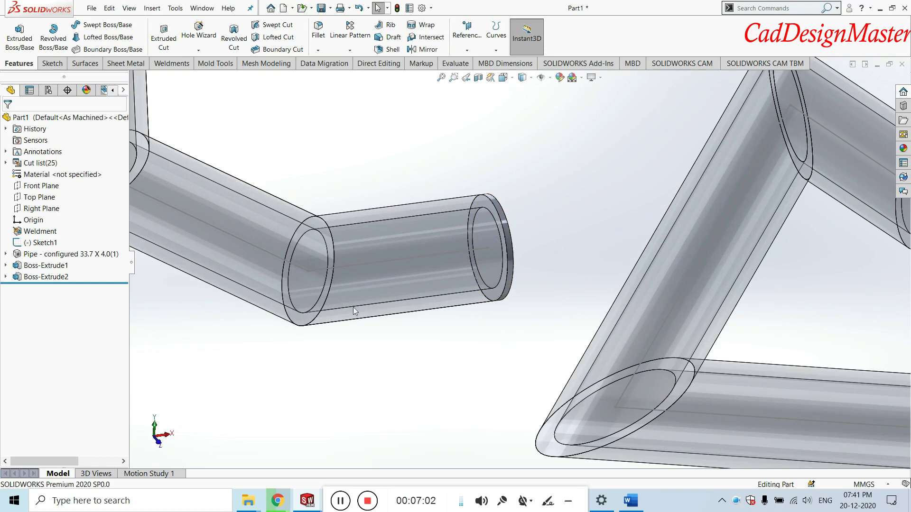
{"action": "scroll", "coordinate": [327, 296], "scroll_direction": "up", "scroll_amount": 4}
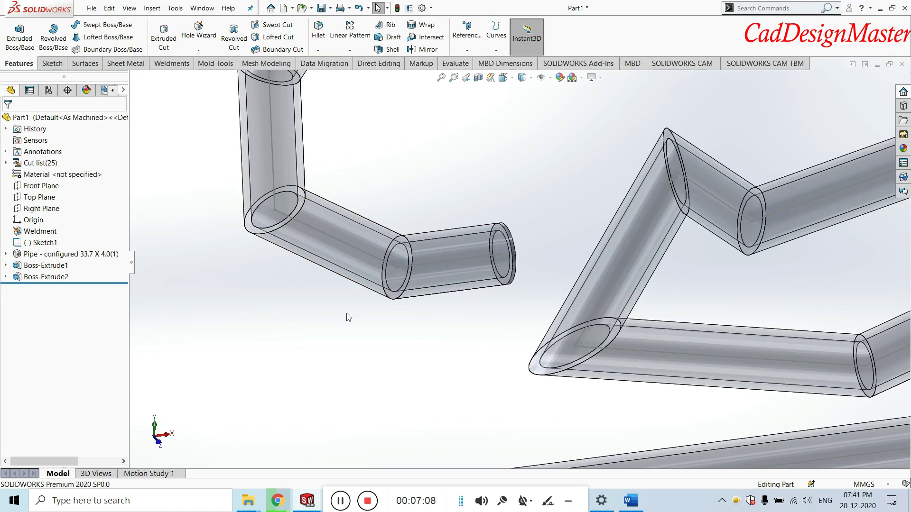
{"action": "scroll", "coordinate": [349, 332], "scroll_direction": "up", "scroll_amount": 3}
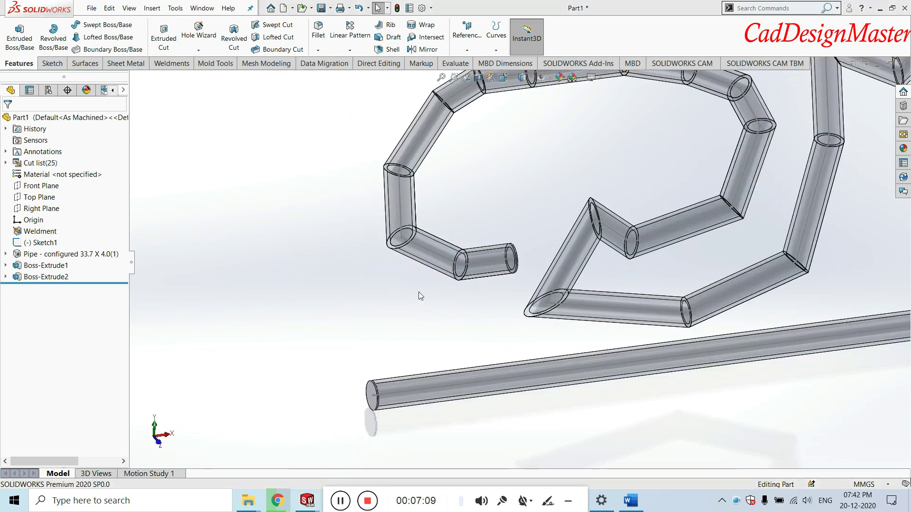
{"action": "left_click", "coordinate": [453, 64]}
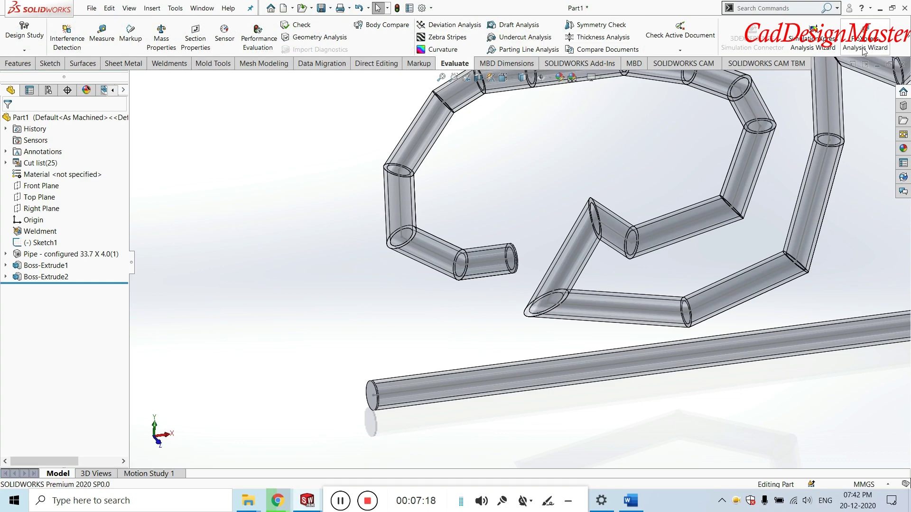
{"action": "left_click", "coordinate": [169, 8]}
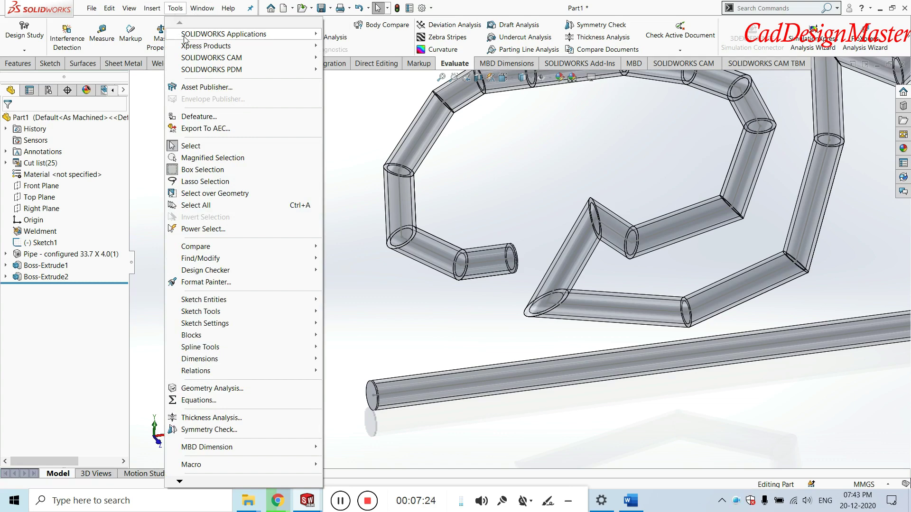
{"action": "mouse_move", "coordinate": [206, 46]}
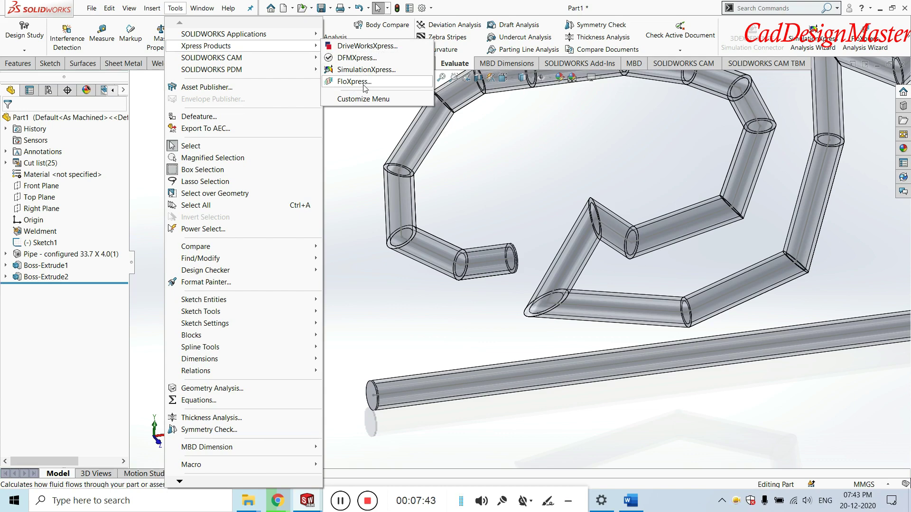
{"action": "left_click", "coordinate": [390, 148]}
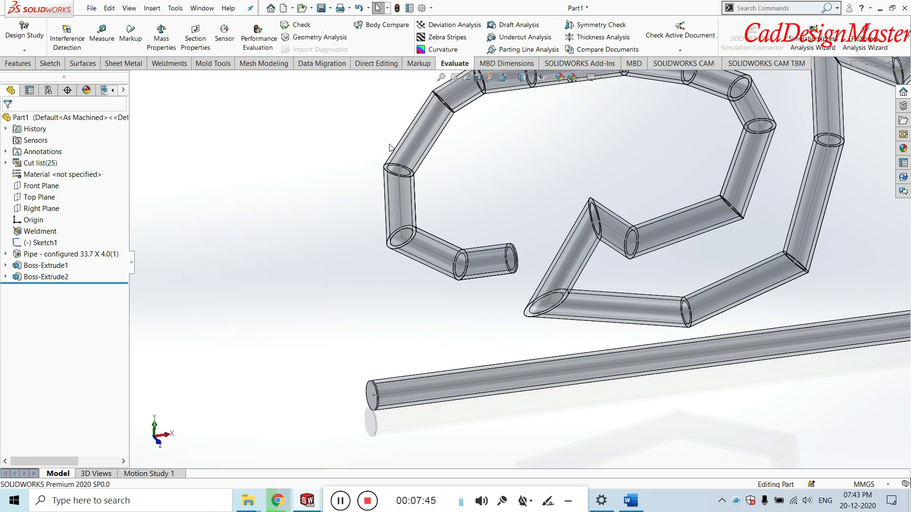
{"action": "left_click", "coordinate": [864, 41]}
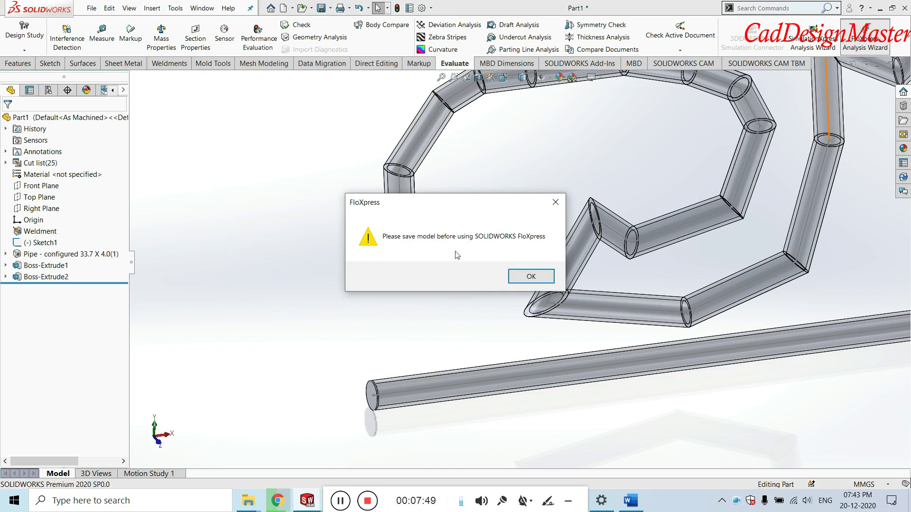
{"action": "left_click", "coordinate": [555, 202]}
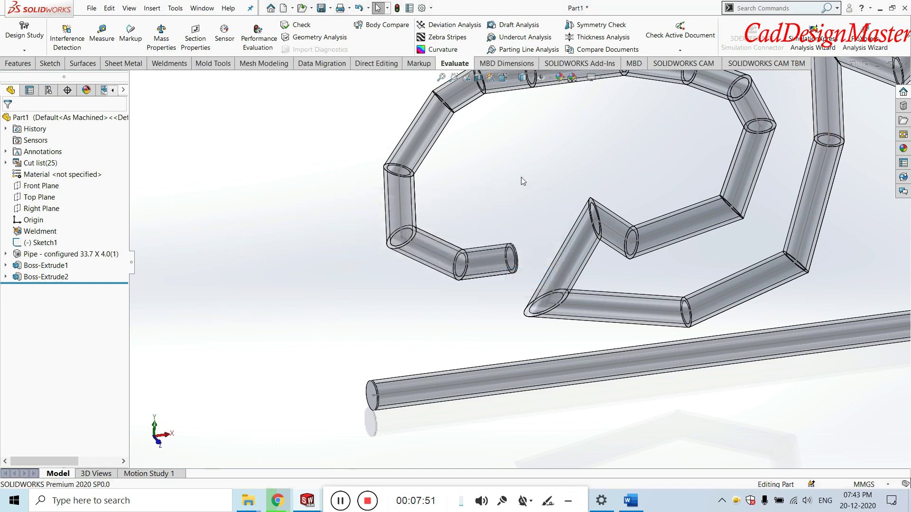
{"action": "scroll", "coordinate": [521, 177], "scroll_direction": "up", "scroll_amount": 2}
{"action": "scroll", "coordinate": [526, 199], "scroll_direction": "up", "scroll_amount": 2}
{"action": "scroll", "coordinate": [529, 207], "scroll_direction": "up", "scroll_amount": 2}
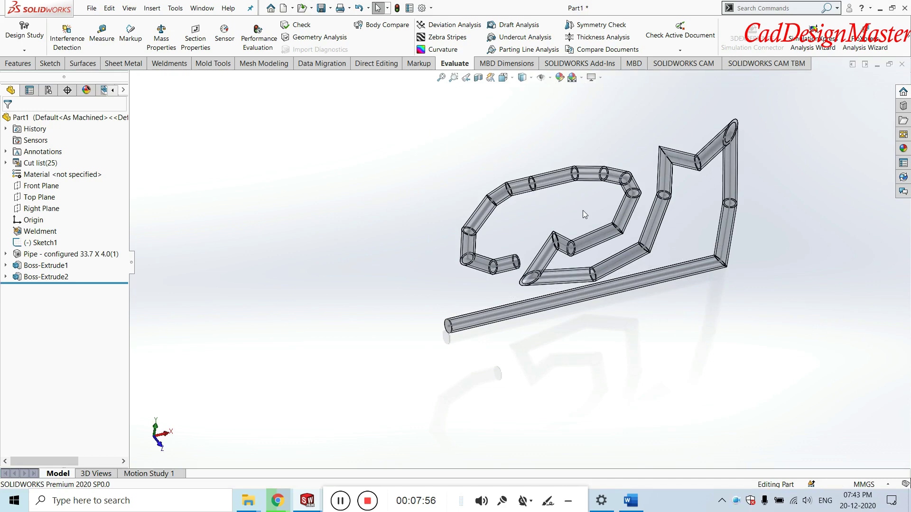
{"action": "middle_click_drag", "start_coordinate": [583, 210], "coordinate": [600, 215]}
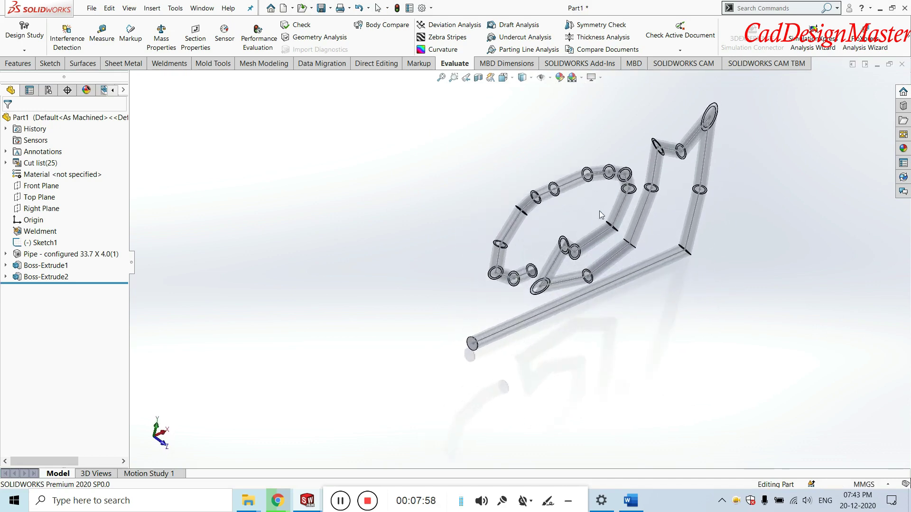
{"action": "scroll", "coordinate": [600, 214], "scroll_direction": "down", "scroll_amount": 2}
{"action": "scroll", "coordinate": [595, 214], "scroll_direction": "down", "scroll_amount": 1}
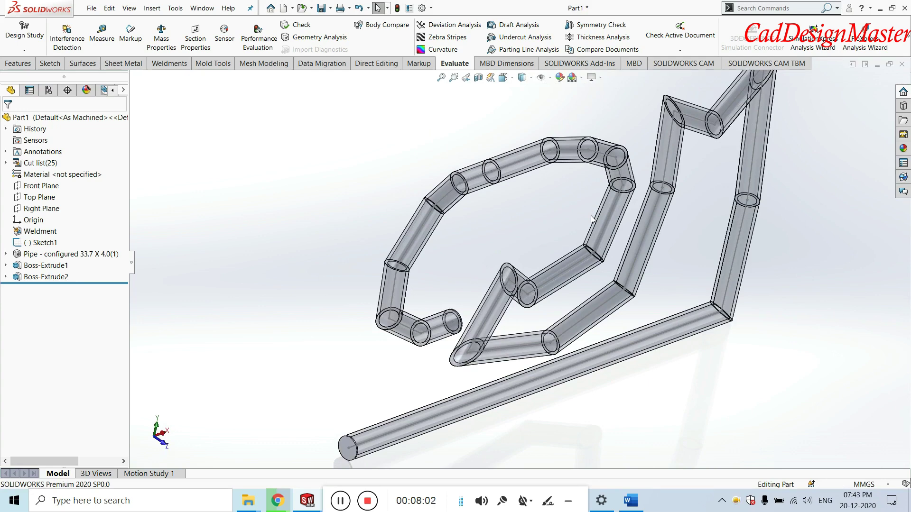
- Save the part under the new name 'Flow analysis study2'
{"action": "key", "text": "ctrl+s"}
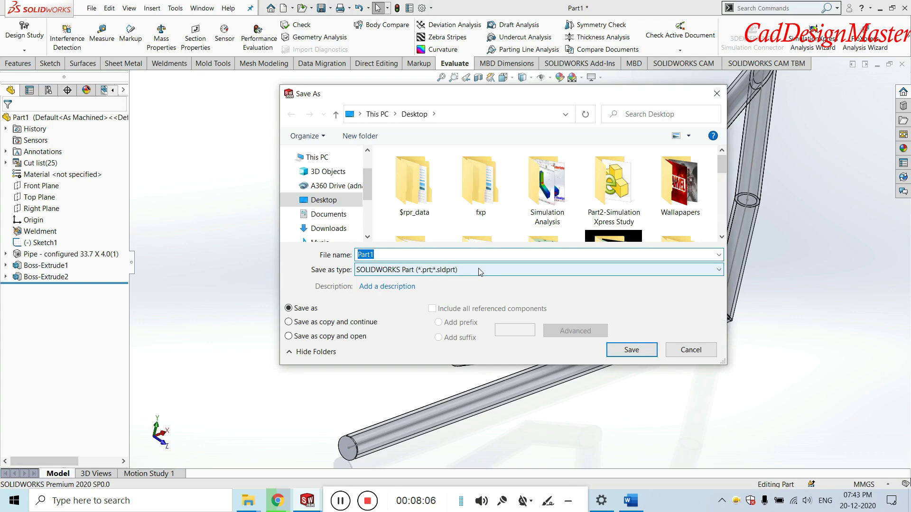
{"action": "type", "text": "Flow analysis study2"}
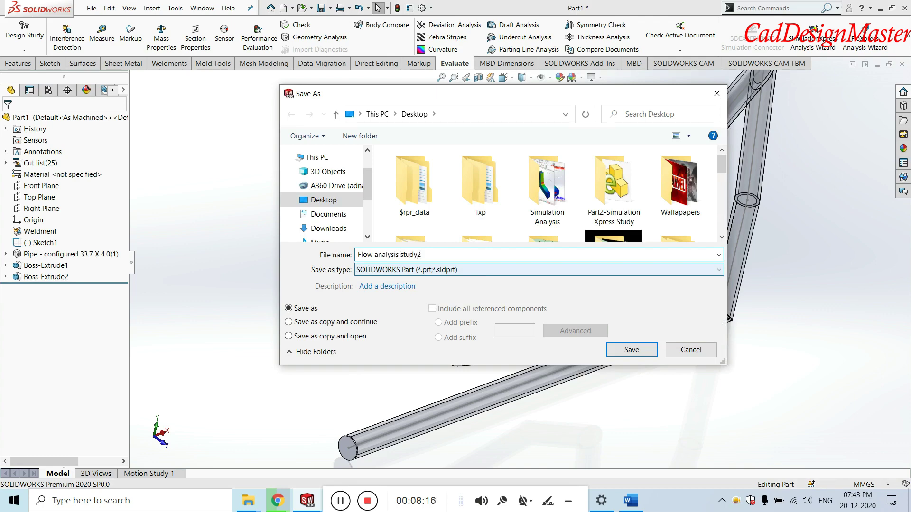
{"action": "key", "text": "Return"}
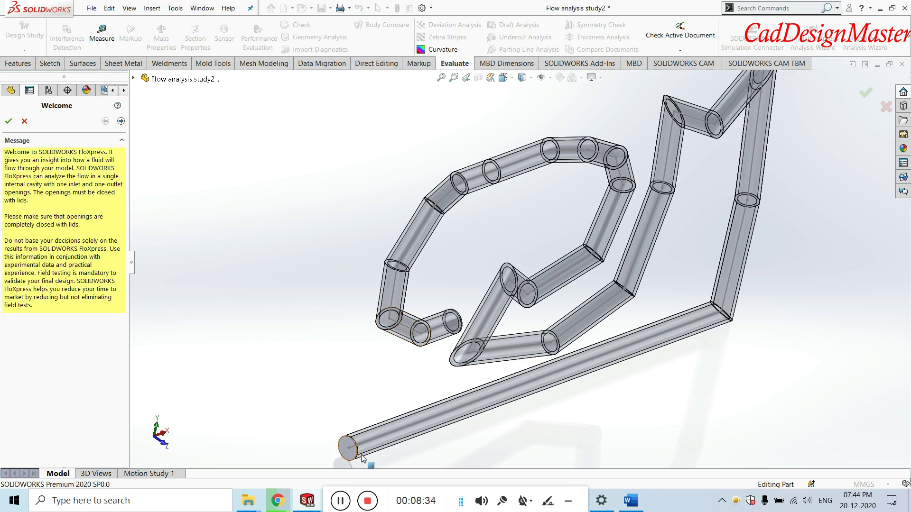
- Pass the FloXpress geometry check, preview the pipes' fluid volume, and advance to Water
{"action": "scroll", "coordinate": [364, 457], "scroll_direction": "down", "scroll_amount": 2}
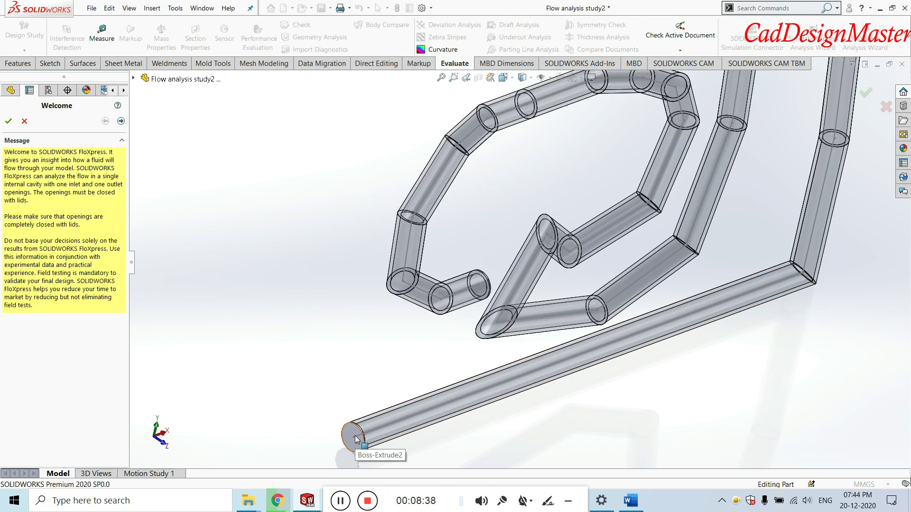
{"action": "scroll", "coordinate": [357, 439], "scroll_direction": "down", "scroll_amount": 3}
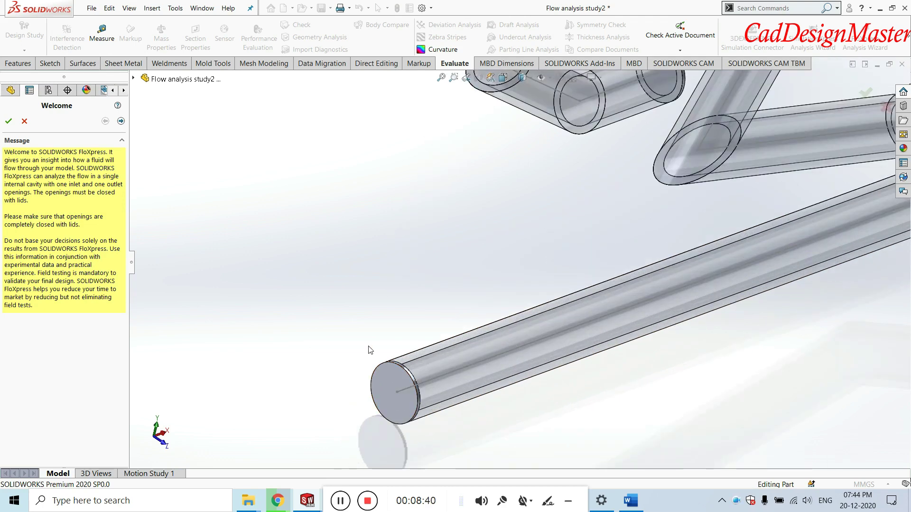
{"action": "left_click", "coordinate": [121, 122]}
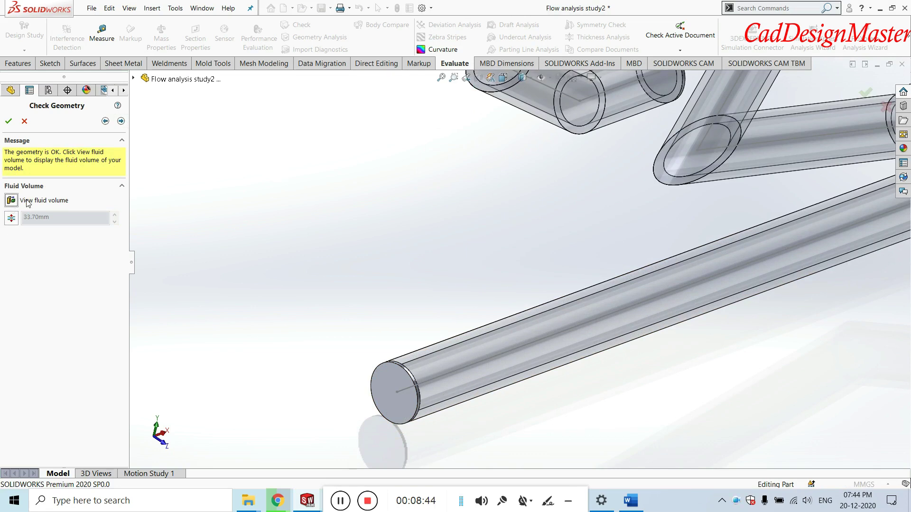
{"action": "scroll", "coordinate": [290, 259], "scroll_direction": "up", "scroll_amount": 3}
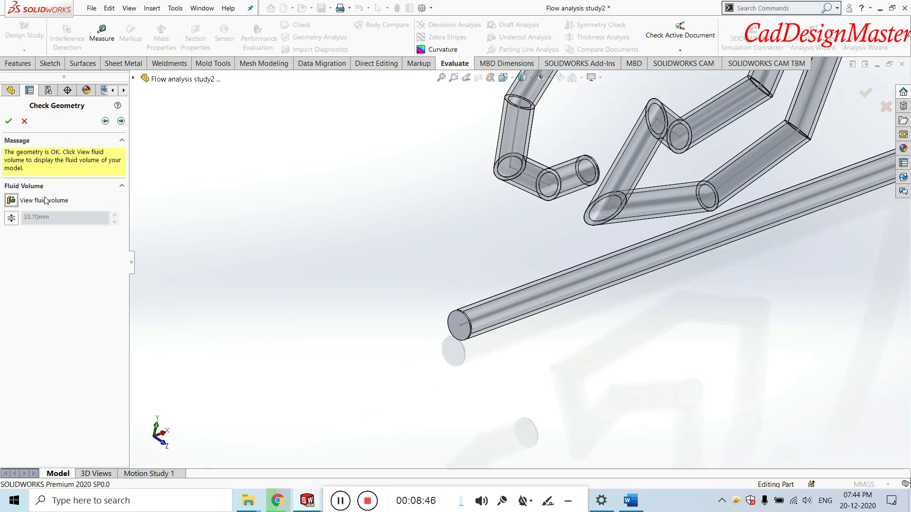
{"action": "left_click", "coordinate": [11, 200]}
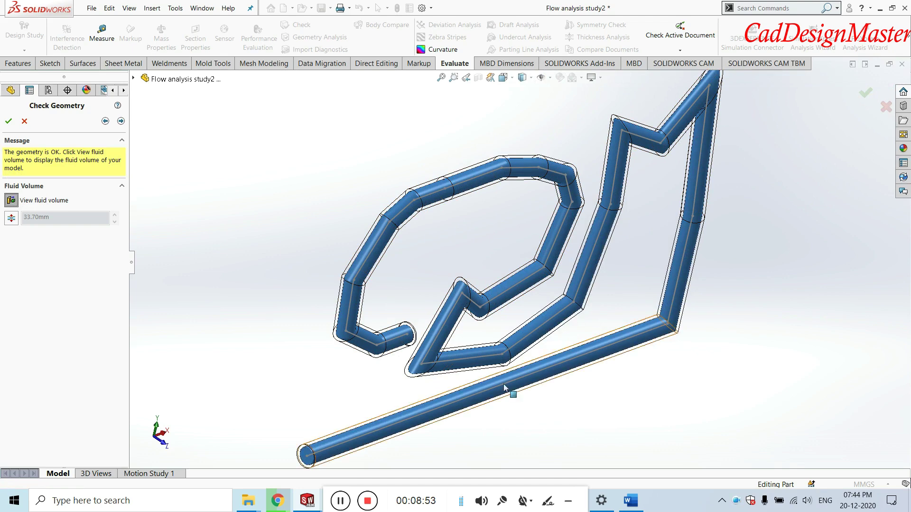
{"action": "scroll", "coordinate": [521, 260], "scroll_direction": "up", "scroll_amount": 5}
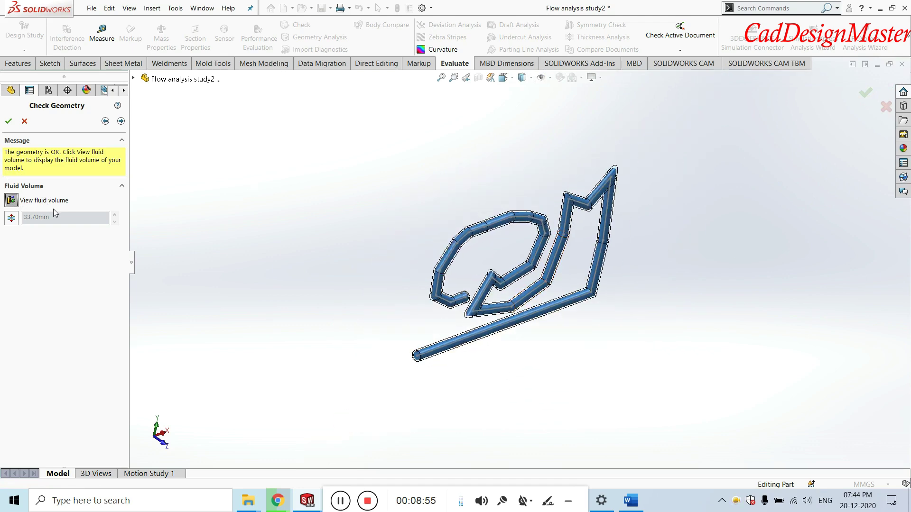
{"action": "left_click", "coordinate": [121, 121]}
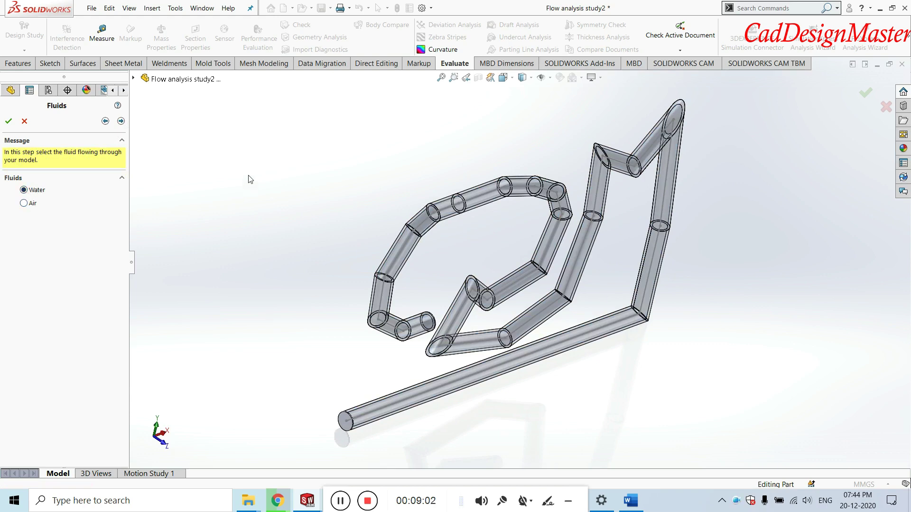
- Move to the Flow Inlet step and choose Pressure as the inlet condition
{"action": "left_click", "coordinate": [121, 121]}
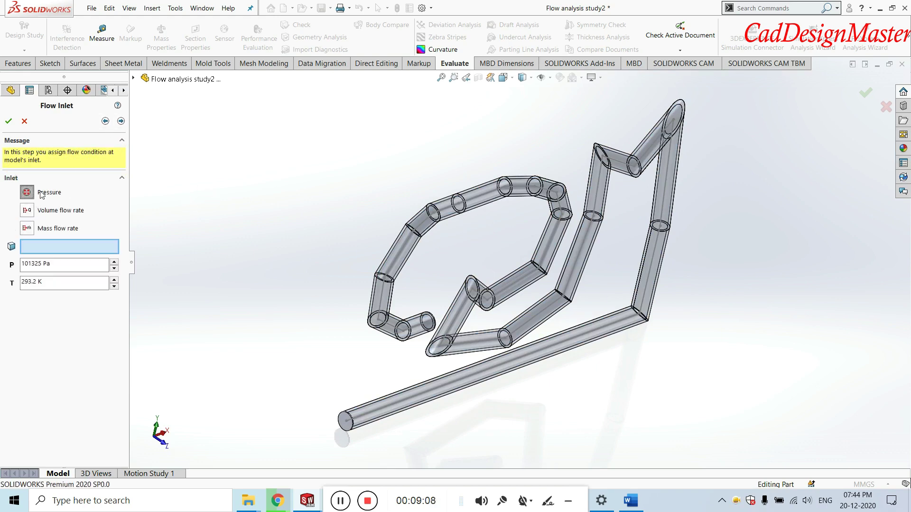
{"action": "scroll", "coordinate": [284, 378], "scroll_direction": "down", "scroll_amount": 1}
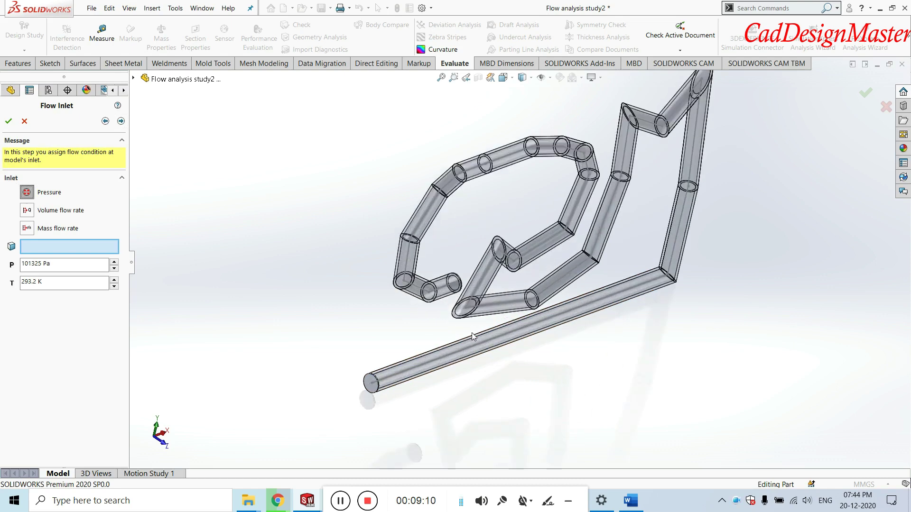
{"action": "scroll", "coordinate": [475, 277], "scroll_direction": "up", "scroll_amount": 2}
{"action": "scroll", "coordinate": [476, 277], "scroll_direction": "up", "scroll_amount": 1}
{"action": "scroll", "coordinate": [482, 298], "scroll_direction": "up", "scroll_amount": 1}
{"action": "scroll", "coordinate": [498, 285], "scroll_direction": "up", "scroll_amount": 1}
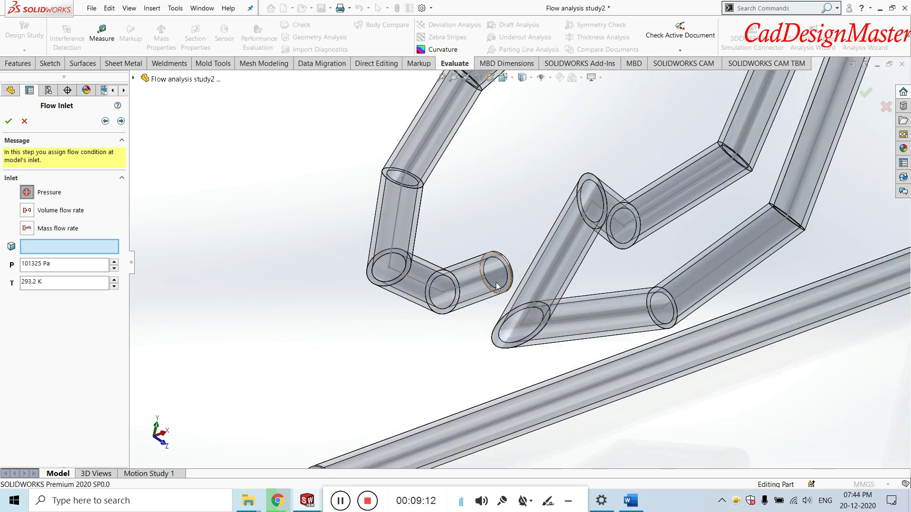
{"action": "scroll", "coordinate": [483, 355], "scroll_direction": "down", "scroll_amount": 2}
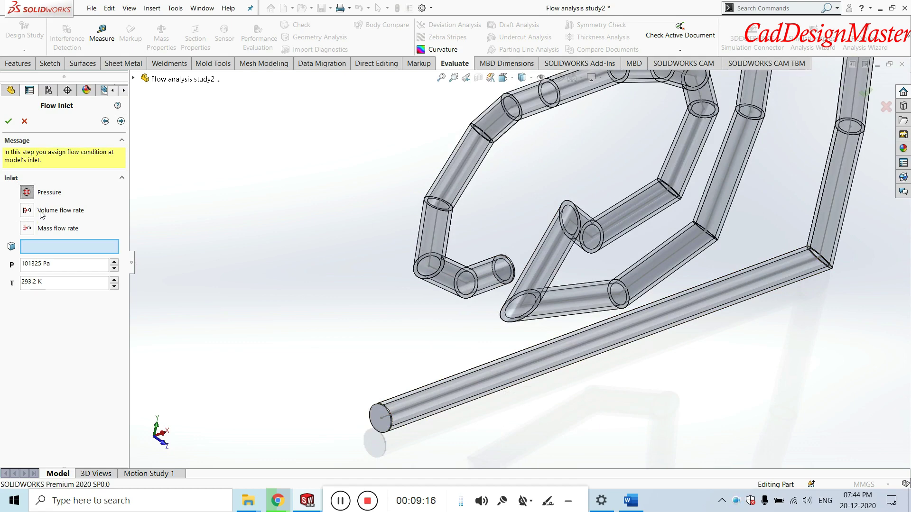
{"action": "left_click", "coordinate": [28, 228]}
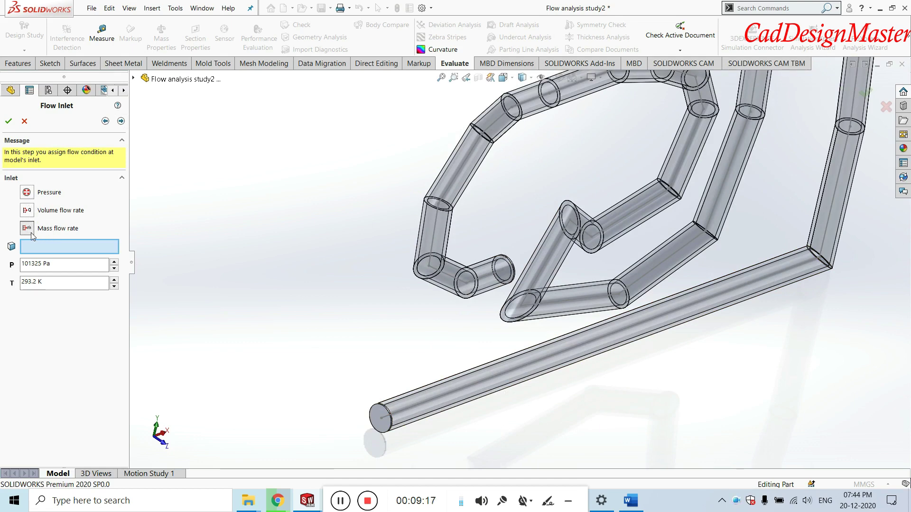
{"action": "left_click", "coordinate": [27, 192]}
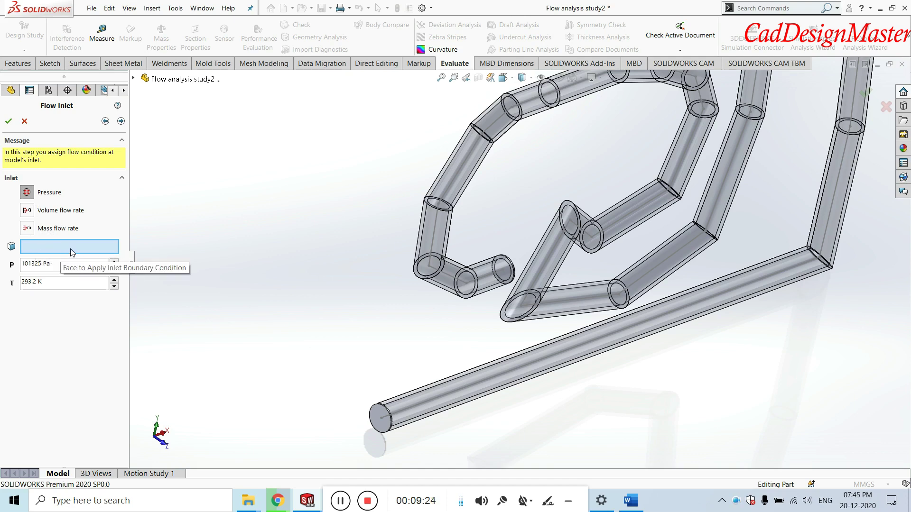
{"action": "scroll", "coordinate": [512, 292], "scroll_direction": "down", "scroll_amount": 3}
{"action": "scroll", "coordinate": [512, 291], "scroll_direction": "down", "scroll_amount": 3}
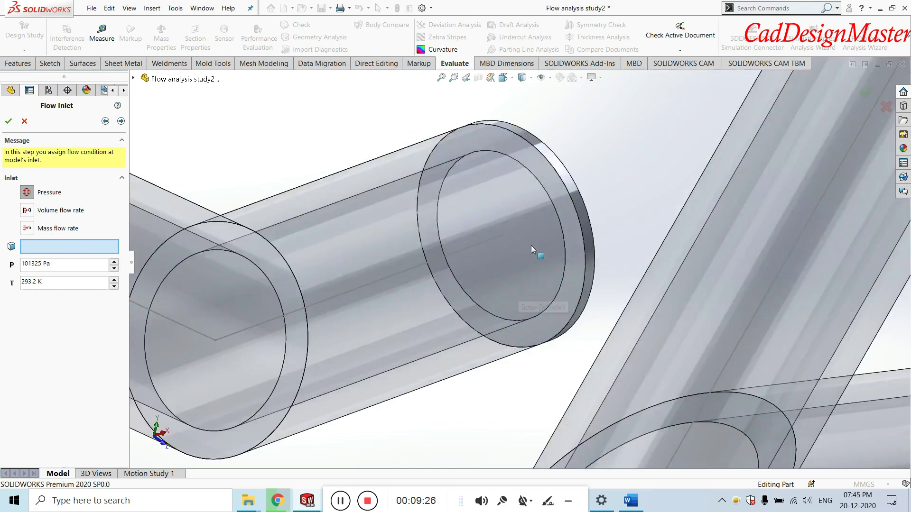
{"action": "scroll", "coordinate": [519, 292], "scroll_direction": "down", "scroll_amount": 3}
{"action": "scroll", "coordinate": [519, 291], "scroll_direction": "up", "scroll_amount": 2}
{"action": "scroll", "coordinate": [533, 254], "scroll_direction": "up", "scroll_amount": 1}
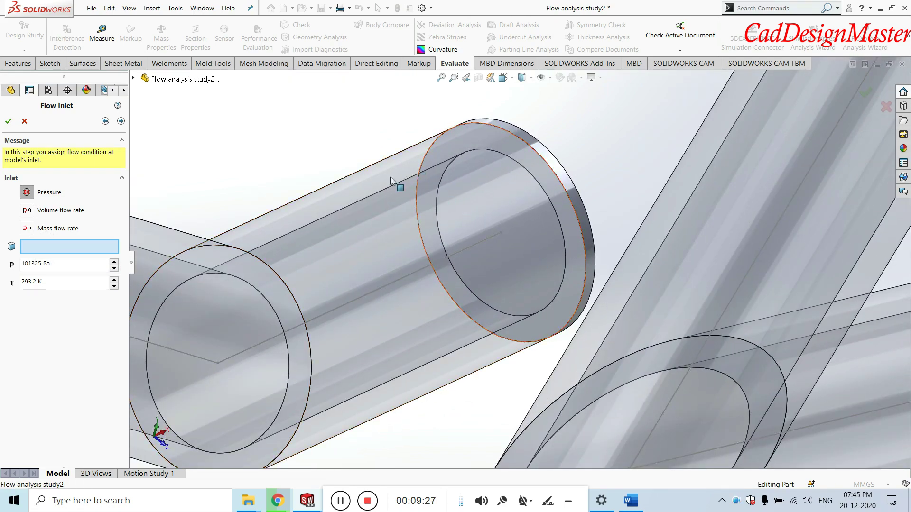
- Set the short pipe's open end as inlet at 300000 Pa and 1000 K
{"action": "left_click", "coordinate": [532, 232]}
{"action": "scroll", "coordinate": [533, 233], "scroll_direction": "up", "scroll_amount": 5}
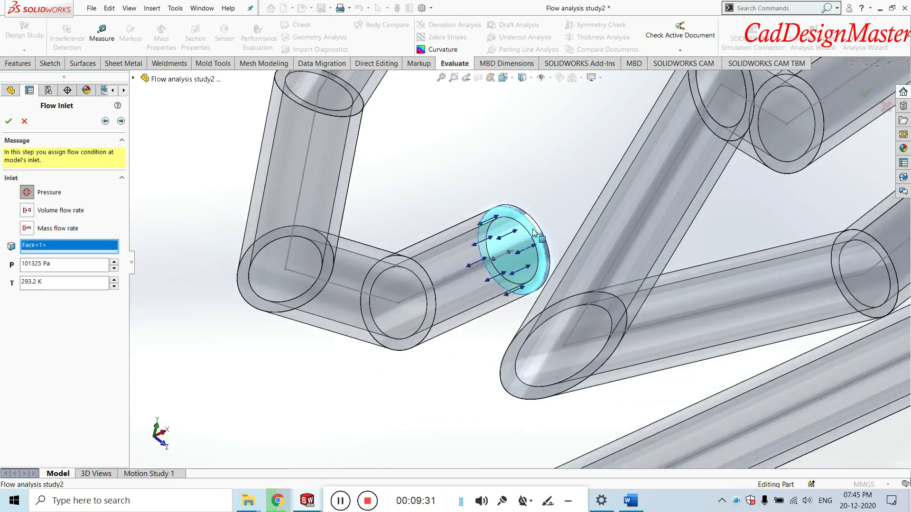
{"action": "scroll", "coordinate": [533, 232], "scroll_direction": "up", "scroll_amount": 4}
{"action": "scroll", "coordinate": [533, 232], "scroll_direction": "up", "scroll_amount": 3}
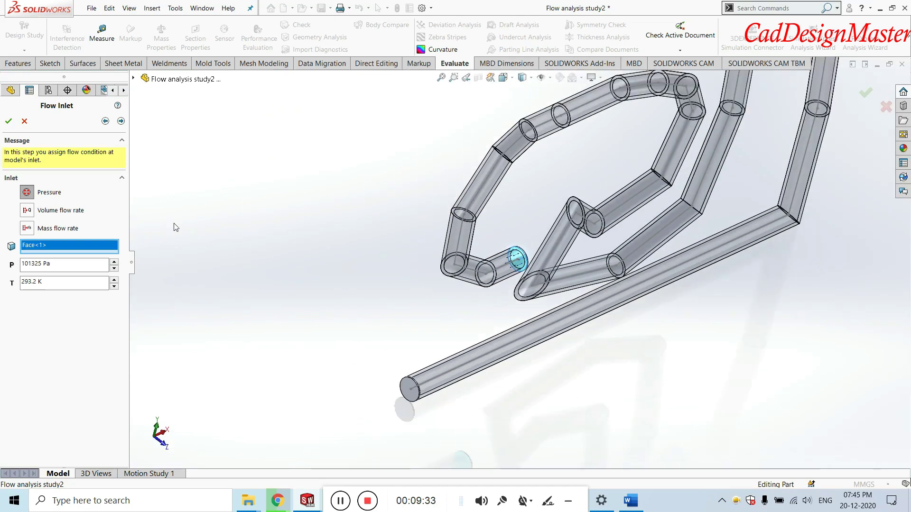
{"action": "double_click", "coordinate": [36, 263]}
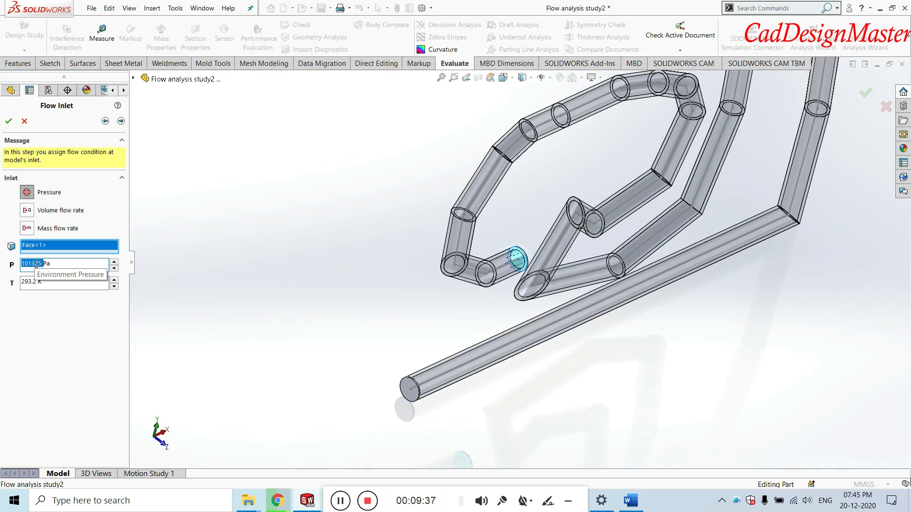
{"action": "type", "text": "300000Pa"}
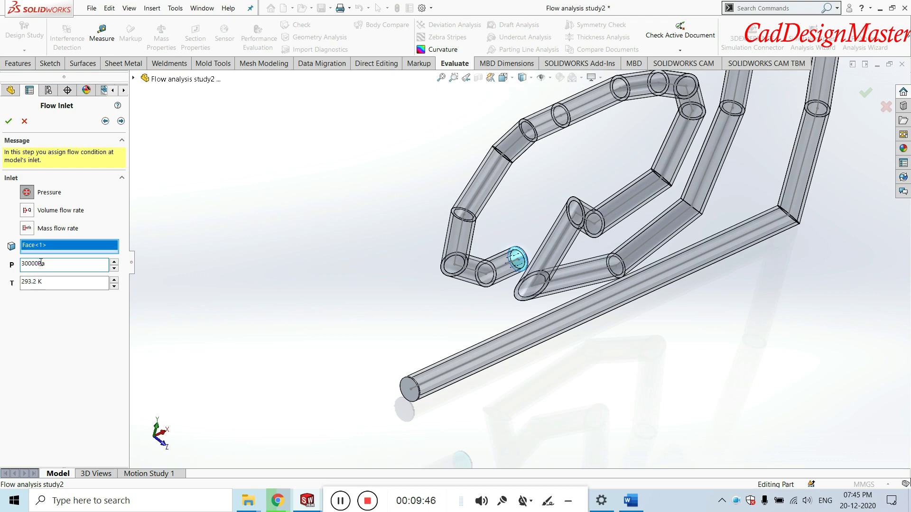
{"action": "type", "text": "0"}
{"action": "double_click", "coordinate": [32, 284]}
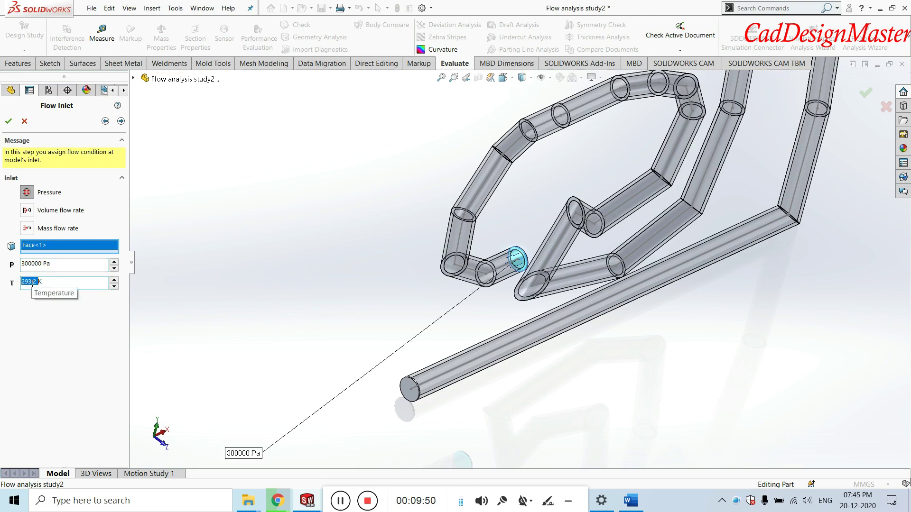
{"action": "type", "text": "1000K"}
{"action": "left_click", "coordinate": [122, 123]}
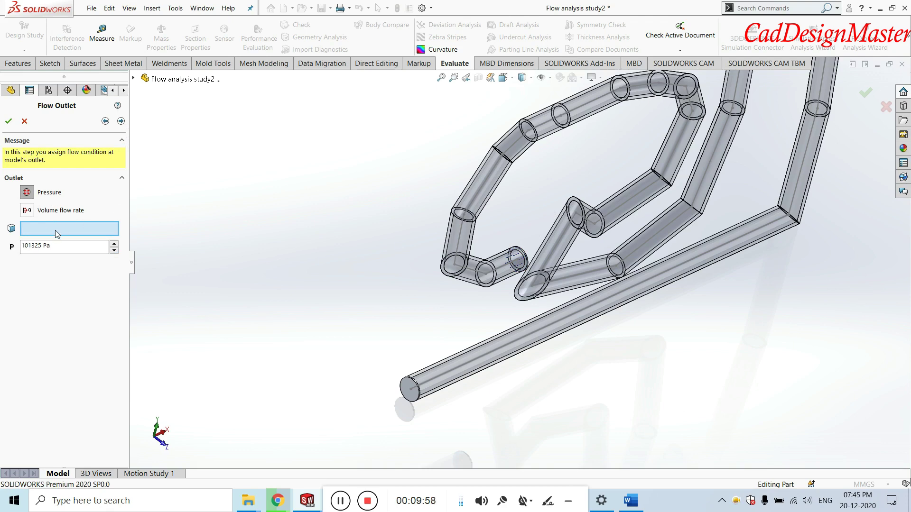
- Set the long straight pipe's end face as a 101325 Pa pressure outlet
{"action": "left_click", "coordinate": [28, 192]}
{"action": "scroll", "coordinate": [429, 405], "scroll_direction": "down", "scroll_amount": 3}
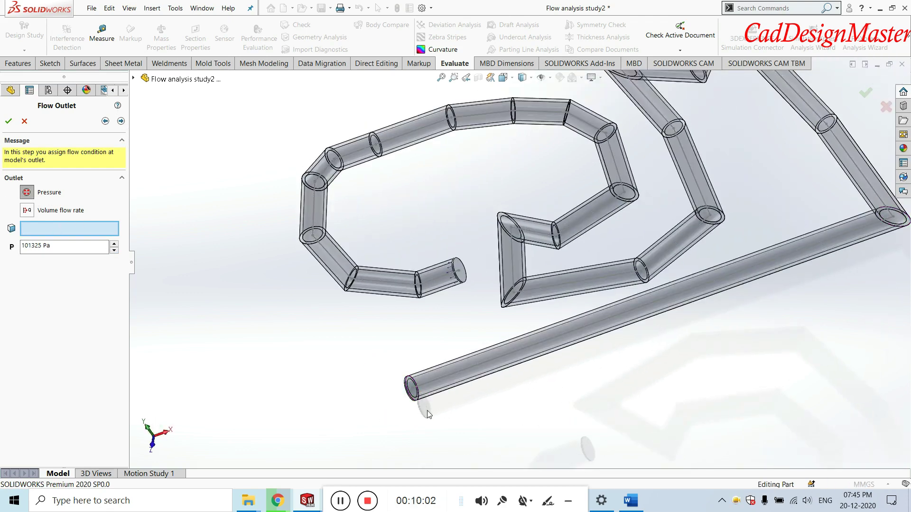
{"action": "scroll", "coordinate": [425, 375], "scroll_direction": "down", "scroll_amount": 3}
{"action": "scroll", "coordinate": [426, 374], "scroll_direction": "down", "scroll_amount": 2}
{"action": "left_click", "coordinate": [431, 314]}
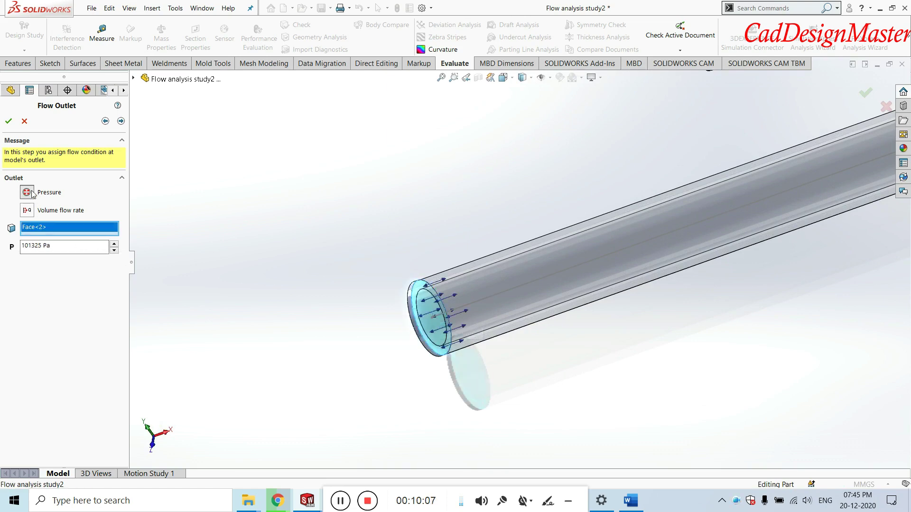
{"action": "left_click", "coordinate": [121, 122]}
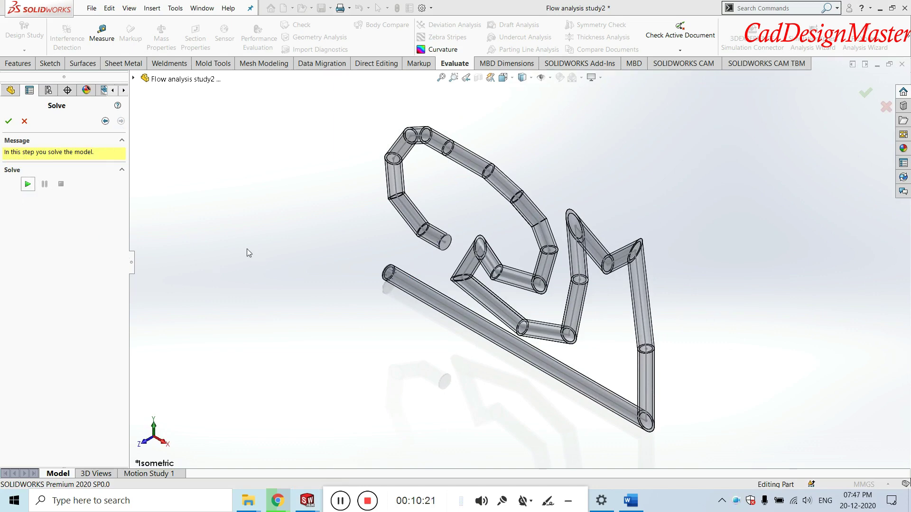
- Run the FloXpress solver on the pipe weldment
{"action": "left_click", "coordinate": [27, 184]}
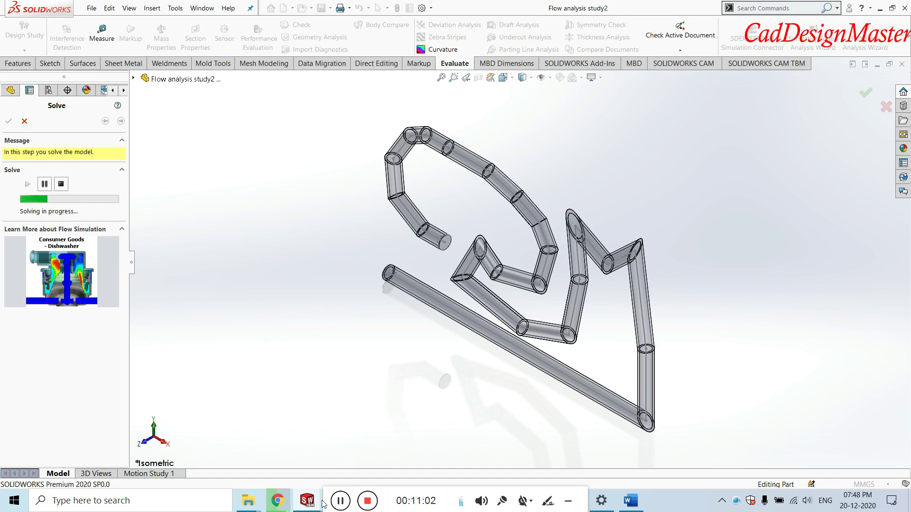
- Bring the YouTube channel page forward and open its Discussion tab
{"action": "mouse_move", "coordinate": [277, 500]}
{"action": "left_click", "coordinate": [313, 459]}
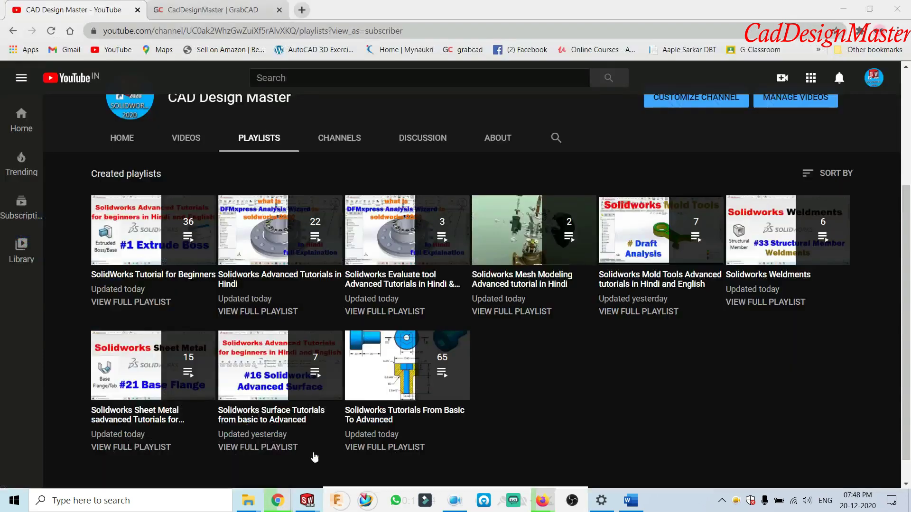
{"action": "scroll", "coordinate": [326, 286], "scroll_direction": "up", "scroll_amount": 4}
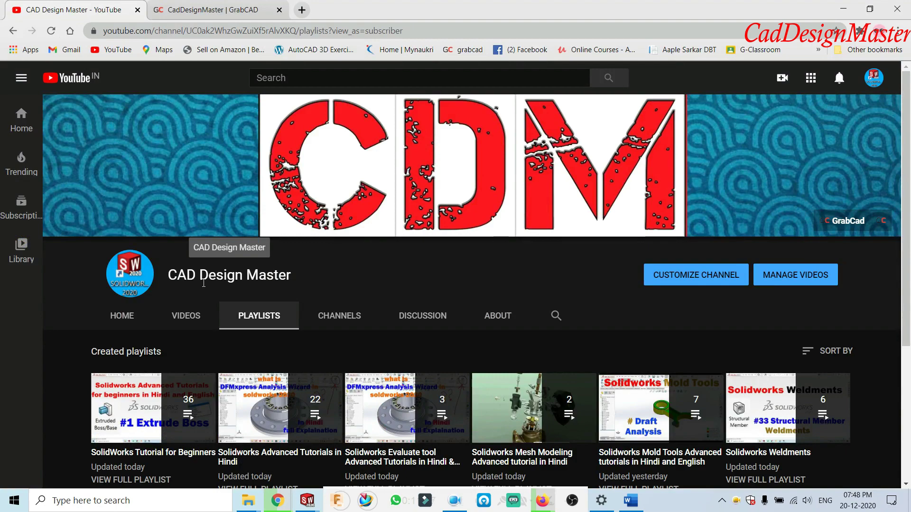
{"action": "scroll", "coordinate": [332, 294], "scroll_direction": "down", "scroll_amount": 2}
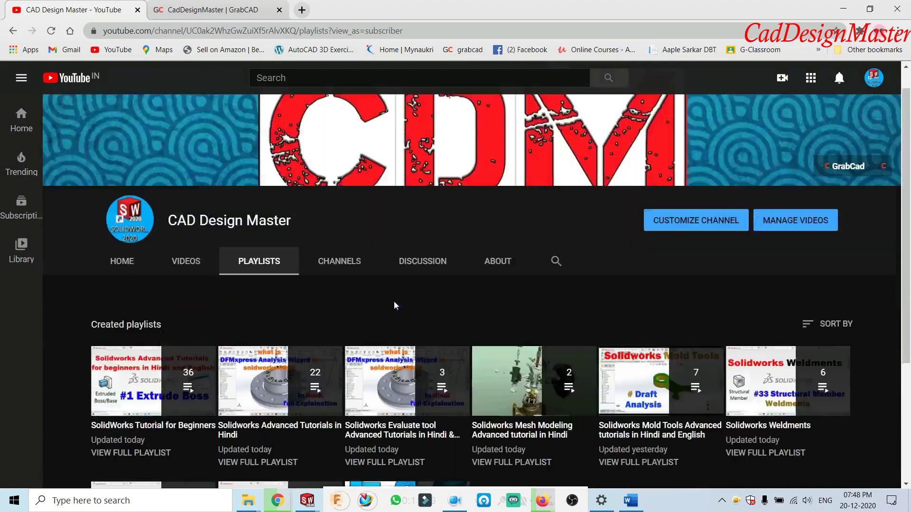
{"action": "scroll", "coordinate": [394, 304], "scroll_direction": "up", "scroll_amount": 2}
{"action": "scroll", "coordinate": [402, 299], "scroll_direction": "down", "scroll_amount": 4}
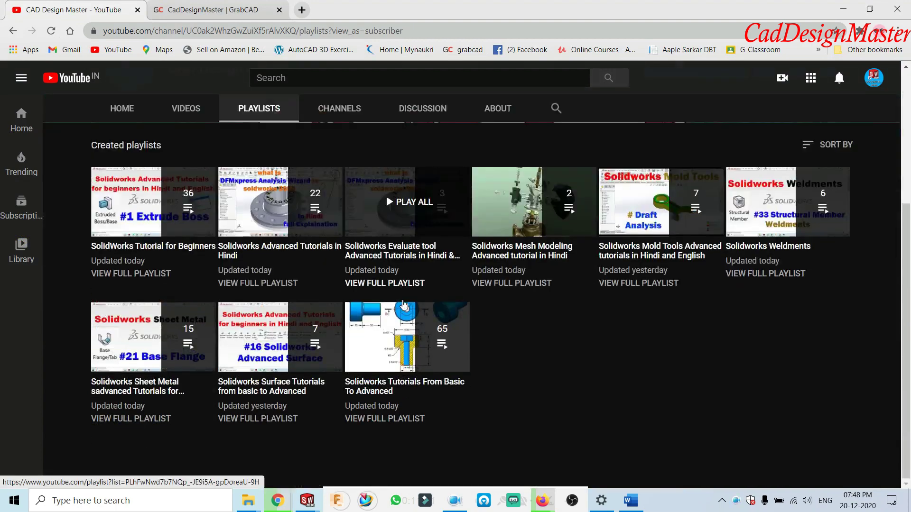
{"action": "scroll", "coordinate": [402, 299], "scroll_direction": "up", "scroll_amount": 4}
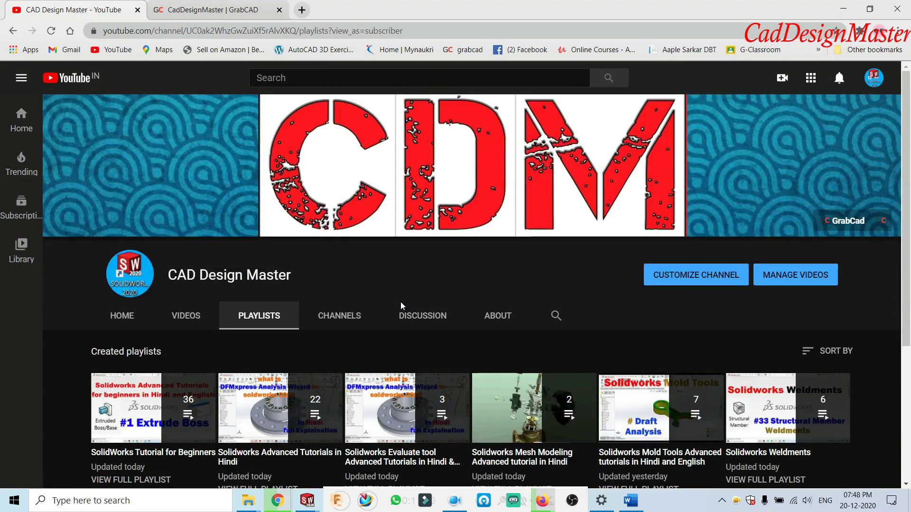
{"action": "scroll", "coordinate": [301, 402], "scroll_direction": "down", "scroll_amount": 3}
{"action": "scroll", "coordinate": [320, 377], "scroll_direction": "up", "scroll_amount": 3}
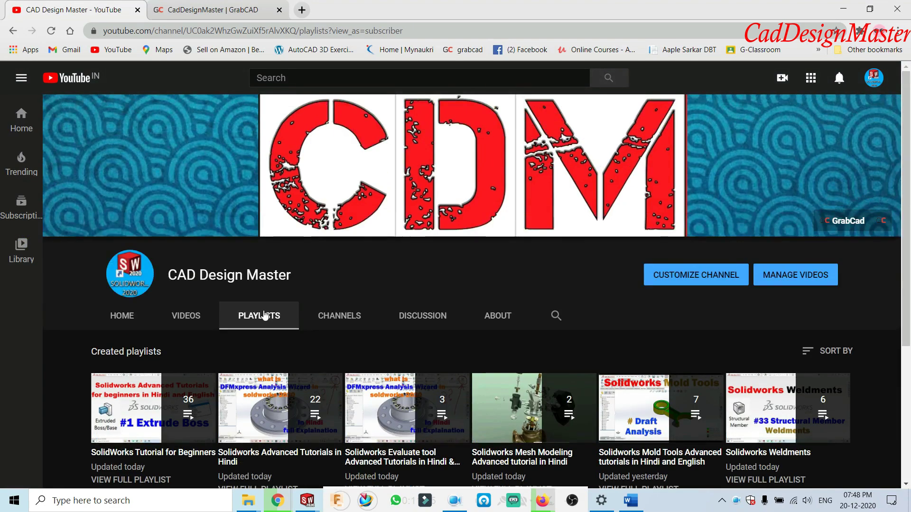
{"action": "left_click", "coordinate": [442, 321]}
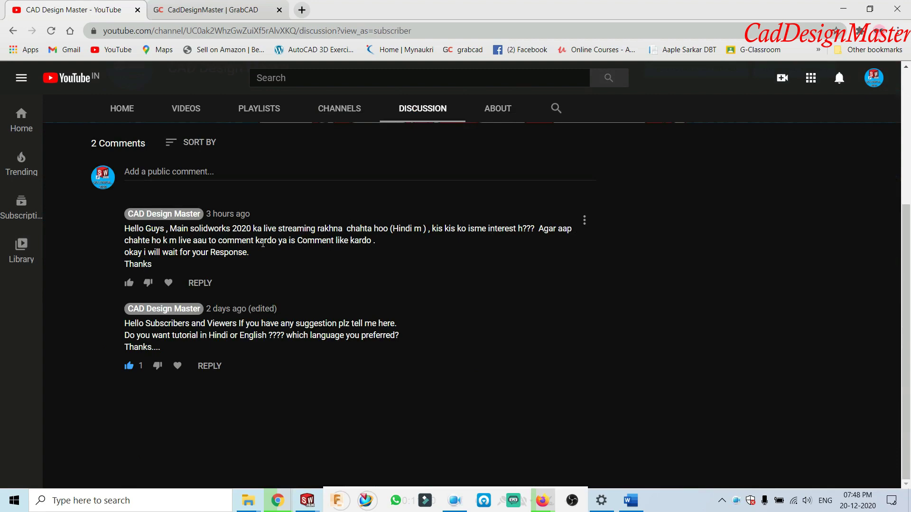
- View the channel's Videos tab, then return to the Flow analysis study2 window
{"action": "scroll", "coordinate": [313, 271], "scroll_direction": "up", "scroll_amount": 5}
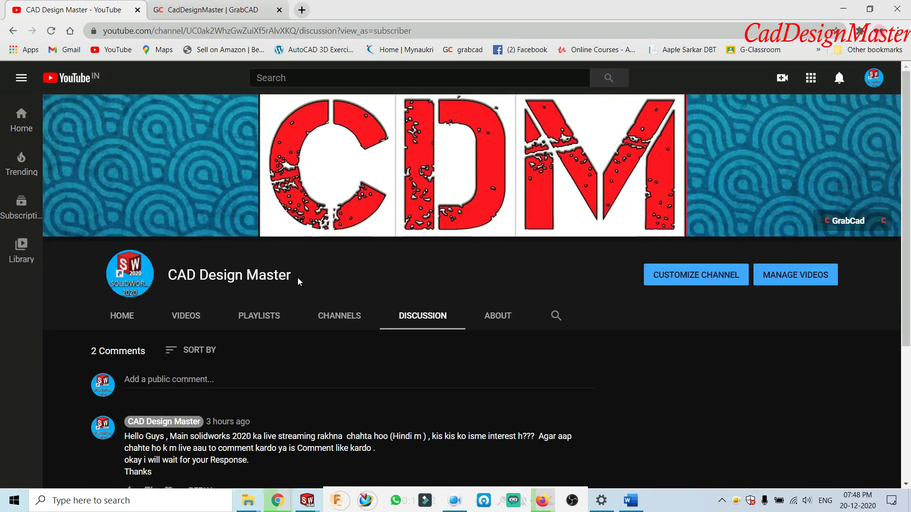
{"action": "left_click", "coordinate": [178, 322]}
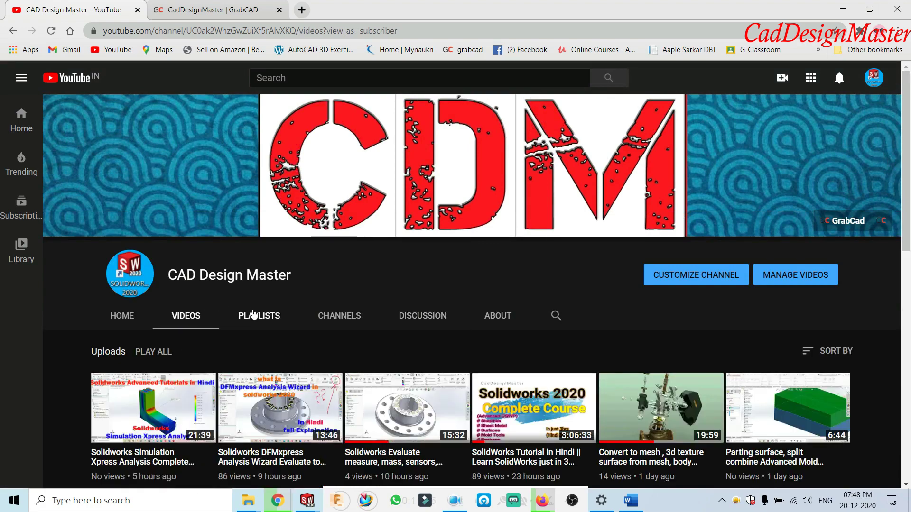
{"action": "mouse_move", "coordinate": [307, 500]}
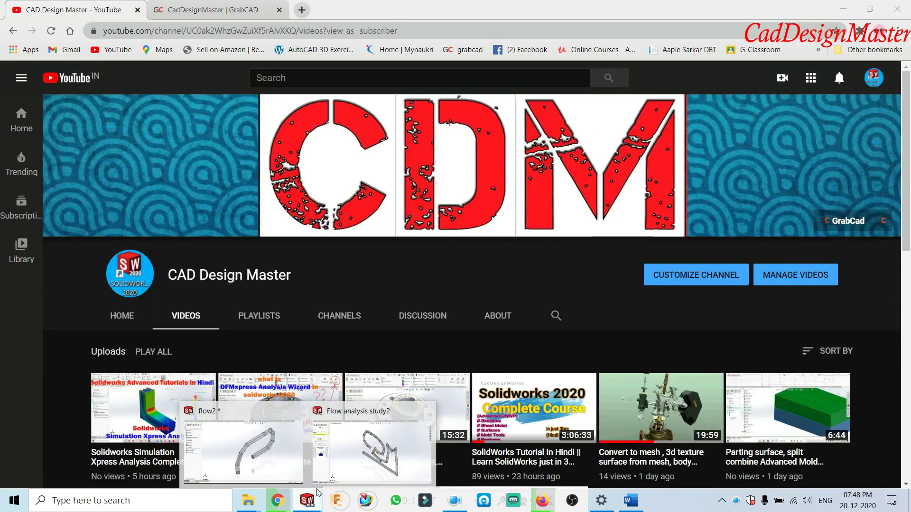
{"action": "left_click", "coordinate": [339, 455]}
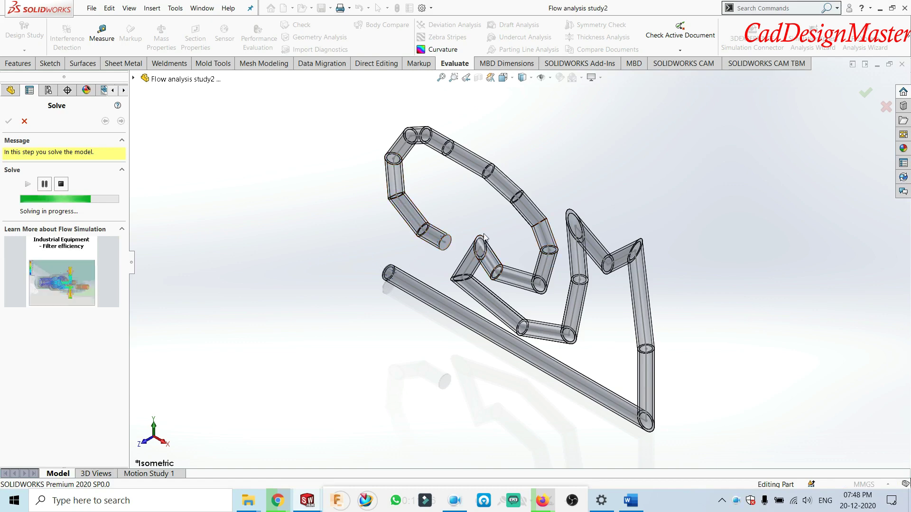
- Orbit and zoom the pipe weldment while the solver finishes and trajectories appear
{"action": "mouse_move", "coordinate": [457, 362]}
{"action": "middle_mouse_down"}
{"action": "mouse_move", "coordinate": [559, 305]}
{"action": "mouse_move", "coordinate": [540, 366]}
{"action": "mouse_move", "coordinate": [533, 301]}
{"action": "mouse_move", "coordinate": [513, 328]}
{"action": "middle_mouse_up"}
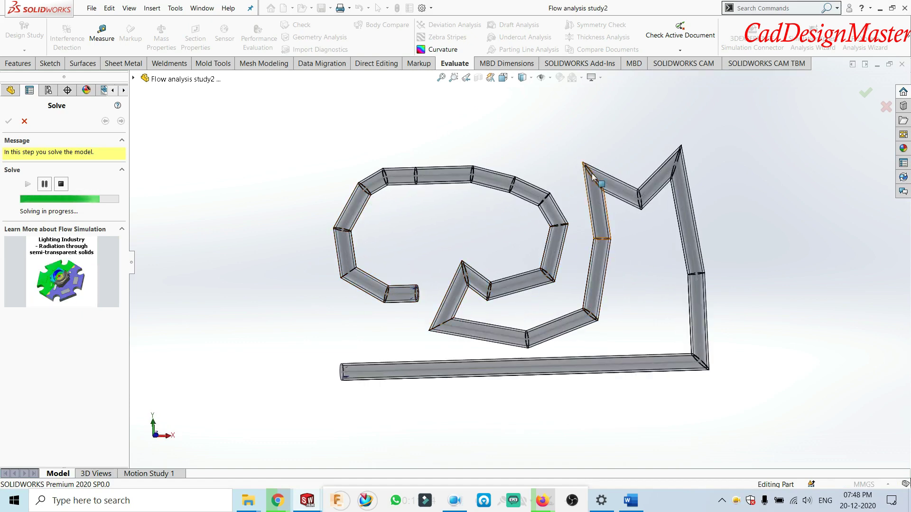
{"action": "key", "text": "z"}
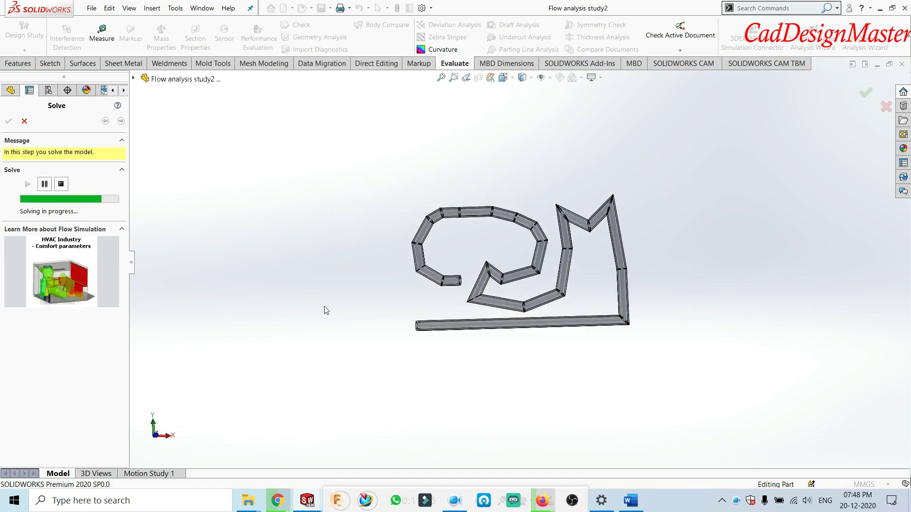
{"action": "mouse_move", "coordinate": [326, 310]}
{"action": "middle_mouse_down"}
{"action": "mouse_move", "coordinate": [465, 325]}
{"action": "mouse_move", "coordinate": [484, 340]}
{"action": "mouse_move", "coordinate": [530, 247]}
{"action": "mouse_move", "coordinate": [514, 331]}
{"action": "mouse_move", "coordinate": [371, 380]}
{"action": "middle_mouse_up"}
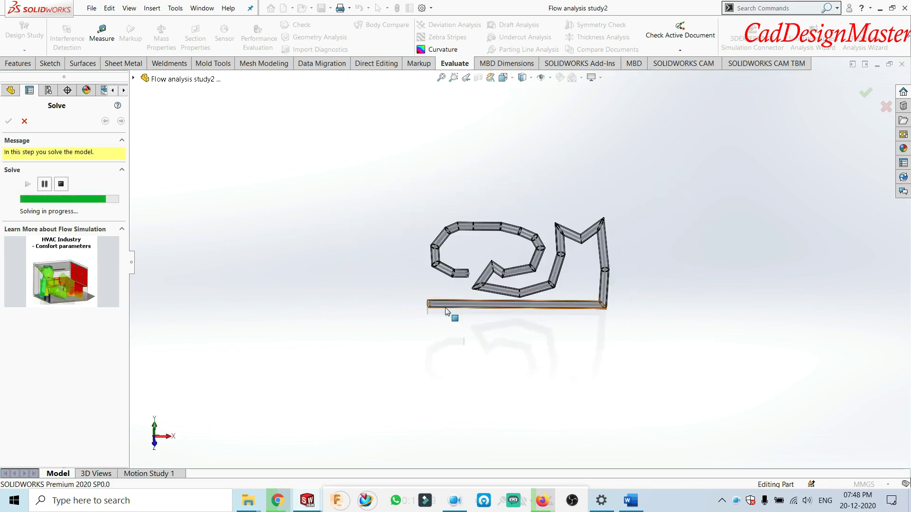
{"action": "scroll", "coordinate": [448, 309], "scroll_direction": "down", "scroll_amount": 3}
{"action": "scroll", "coordinate": [451, 308], "scroll_direction": "down", "scroll_amount": 2}
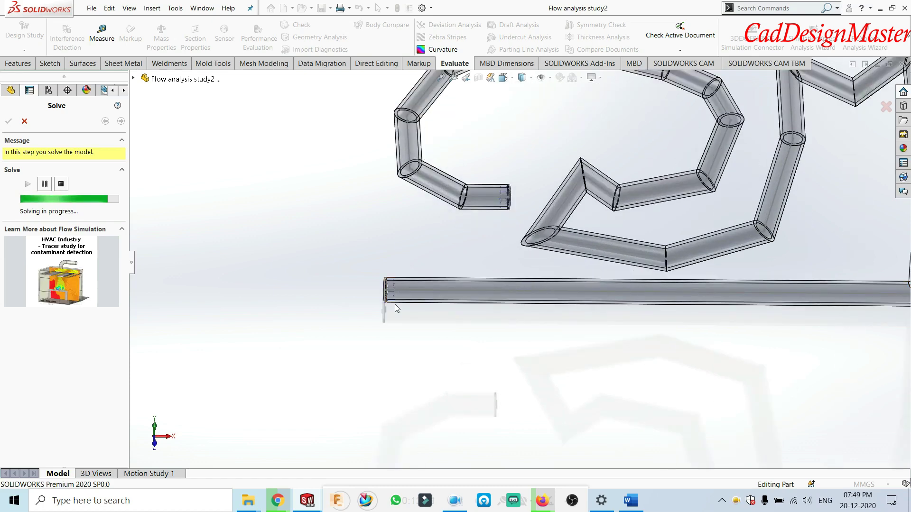
{"action": "scroll", "coordinate": [642, 310], "scroll_direction": "up", "scroll_amount": 3}
{"action": "scroll", "coordinate": [628, 328], "scroll_direction": "up", "scroll_amount": 2}
{"action": "mouse_move", "coordinate": [628, 327]}
{"action": "middle_mouse_down"}
{"action": "mouse_move", "coordinate": [639, 353]}
{"action": "mouse_move", "coordinate": [632, 254]}
{"action": "mouse_move", "coordinate": [636, 268]}
{"action": "middle_mouse_up"}
{"action": "scroll", "coordinate": [636, 268], "scroll_direction": "down", "scroll_amount": 3}
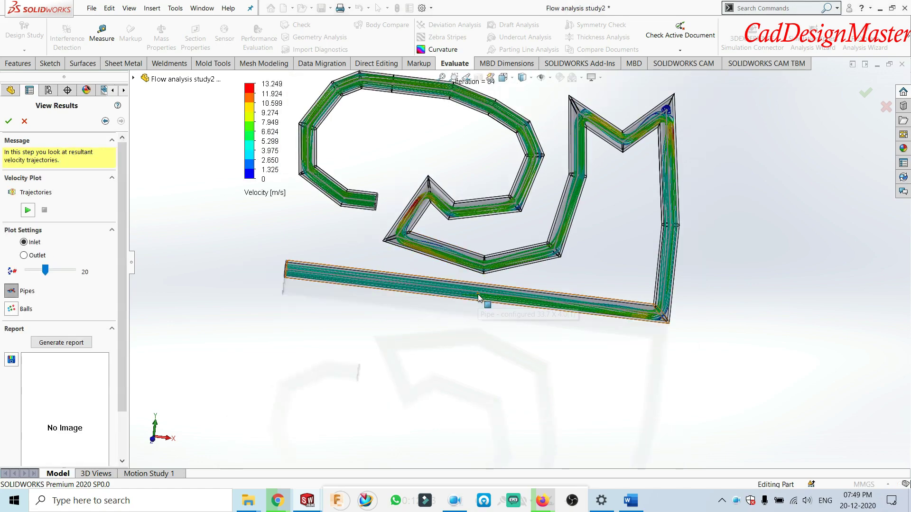
{"action": "scroll", "coordinate": [477, 246], "scroll_direction": "up", "scroll_amount": 4}
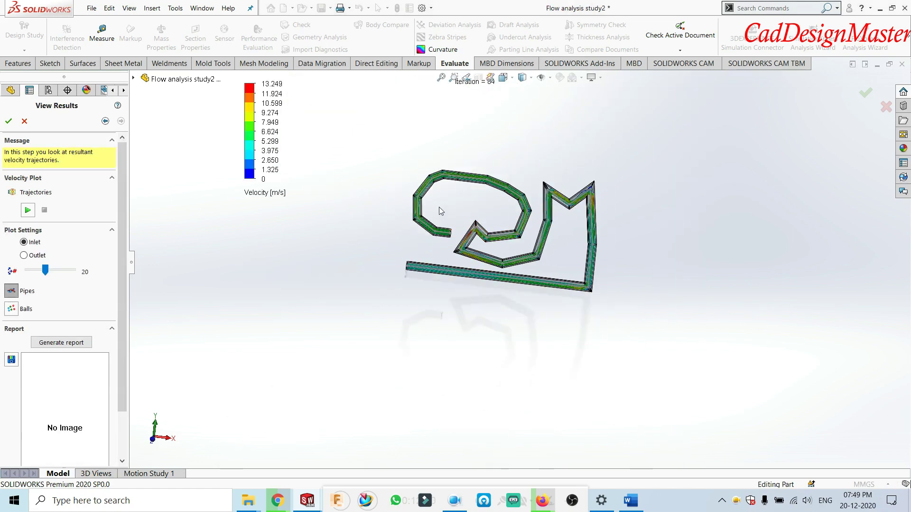
{"action": "middle_click_drag", "start_coordinate": [442, 210], "coordinate": [500, 275]}
{"action": "scroll", "coordinate": [500, 275], "scroll_direction": "down", "scroll_amount": 5}
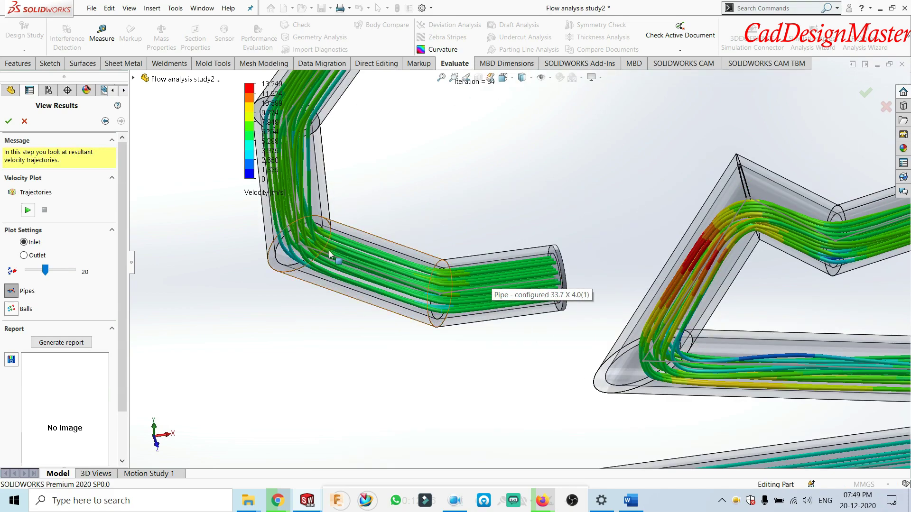
{"action": "scroll", "coordinate": [548, 271], "scroll_direction": "up", "scroll_amount": 4}
{"action": "scroll", "coordinate": [690, 254], "scroll_direction": "up", "scroll_amount": 1}
{"action": "scroll", "coordinate": [690, 254], "scroll_direction": "down", "scroll_amount": 3}
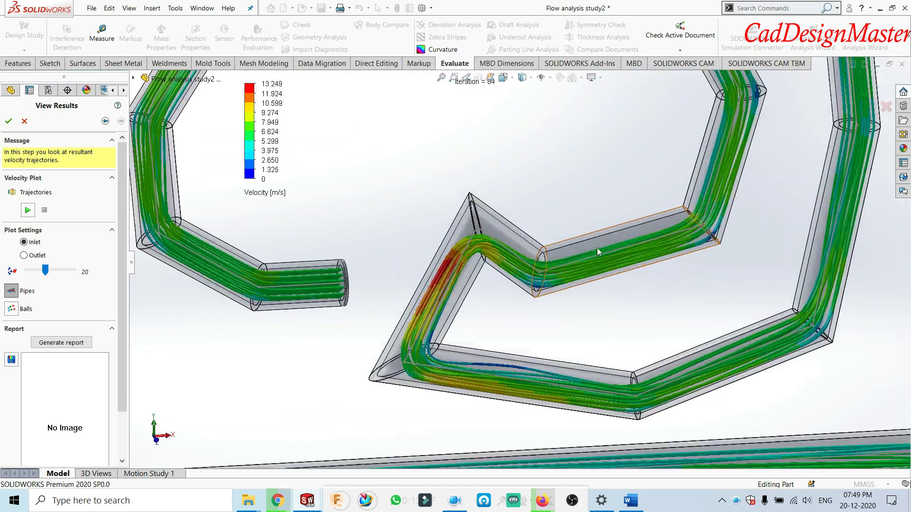
{"action": "scroll", "coordinate": [692, 252], "scroll_direction": "down", "scroll_amount": 2}
{"action": "scroll", "coordinate": [708, 248], "scroll_direction": "down", "scroll_amount": 2}
{"action": "scroll", "coordinate": [708, 248], "scroll_direction": "down", "scroll_amount": 2}
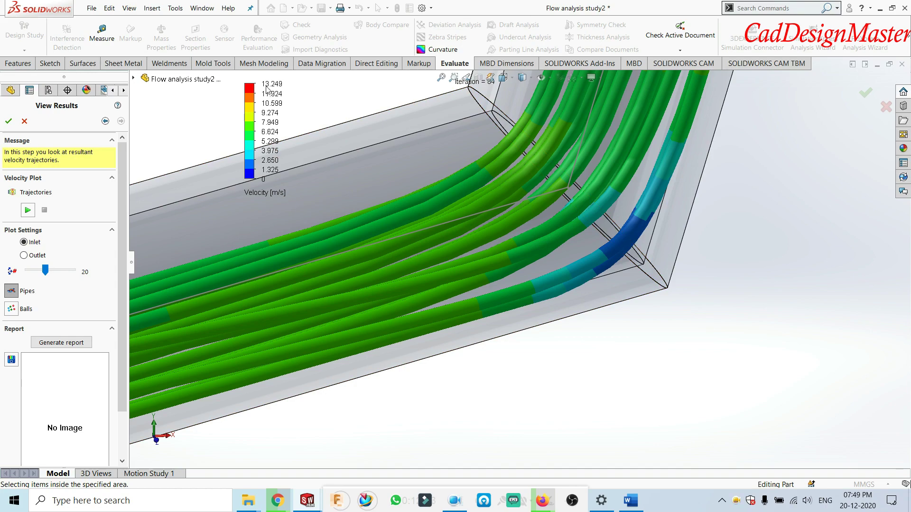
{"action": "scroll", "coordinate": [414, 218], "scroll_direction": "up", "scroll_amount": 2}
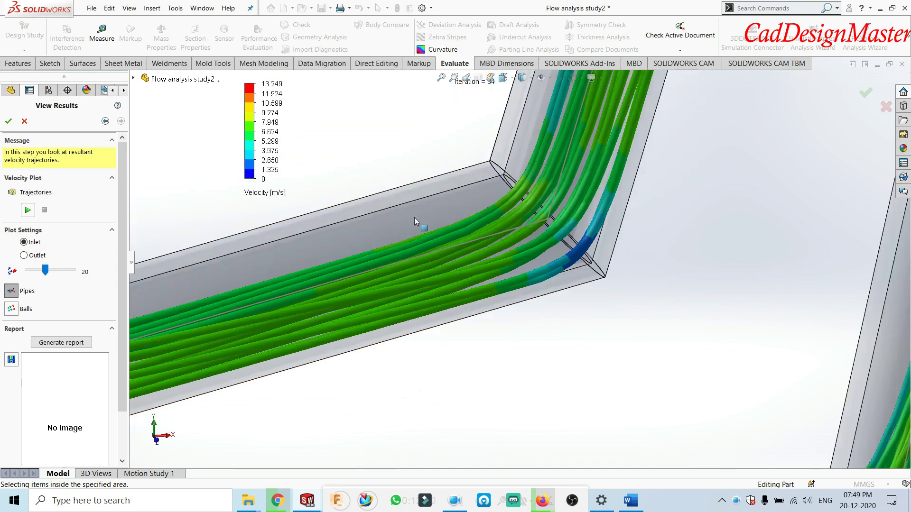
{"action": "scroll", "coordinate": [408, 228], "scroll_direction": "up", "scroll_amount": 3}
{"action": "scroll", "coordinate": [413, 237], "scroll_direction": "down", "scroll_amount": 3}
{"action": "scroll", "coordinate": [422, 248], "scroll_direction": "down", "scroll_amount": 2}
{"action": "scroll", "coordinate": [422, 249], "scroll_direction": "up", "scroll_amount": 2}
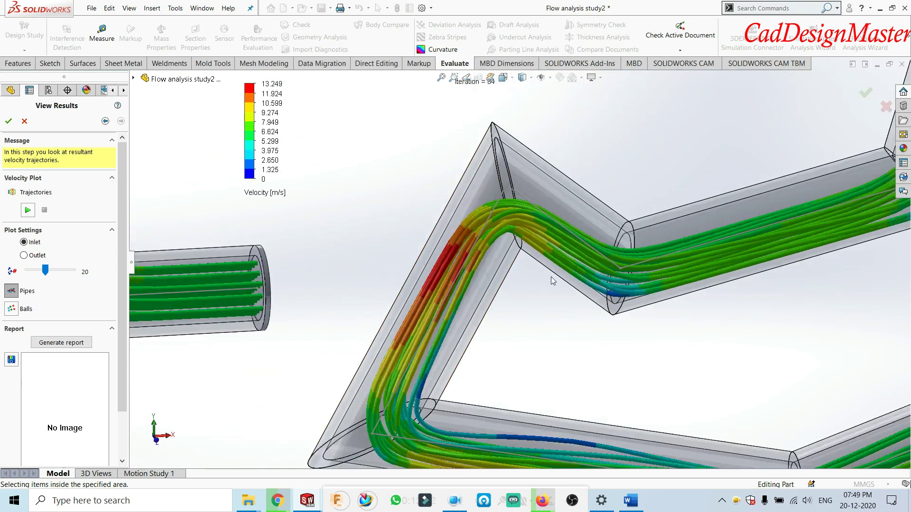
{"action": "scroll", "coordinate": [445, 261], "scroll_direction": "up", "scroll_amount": 1}
{"action": "scroll", "coordinate": [455, 269], "scroll_direction": "down", "scroll_amount": 2}
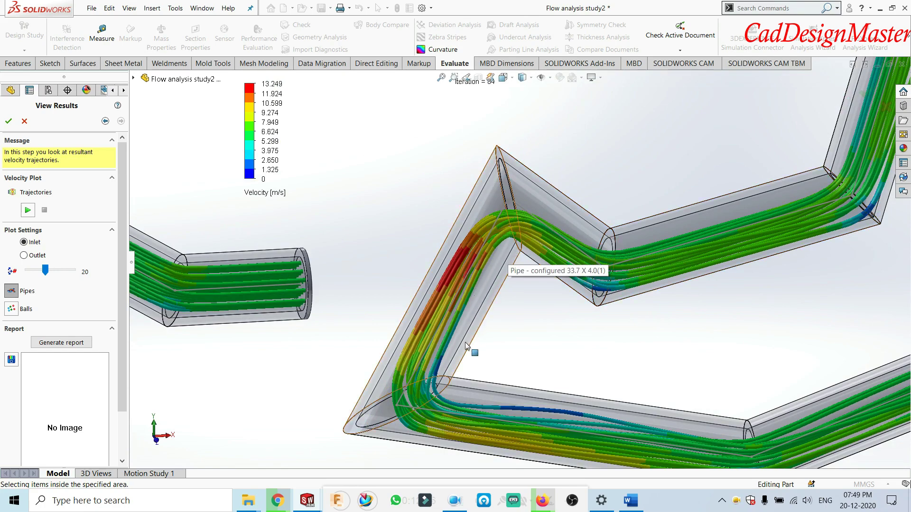
{"action": "scroll", "coordinate": [464, 353], "scroll_direction": "up", "scroll_amount": 2}
{"action": "scroll", "coordinate": [463, 354], "scroll_direction": "up", "scroll_amount": 1}
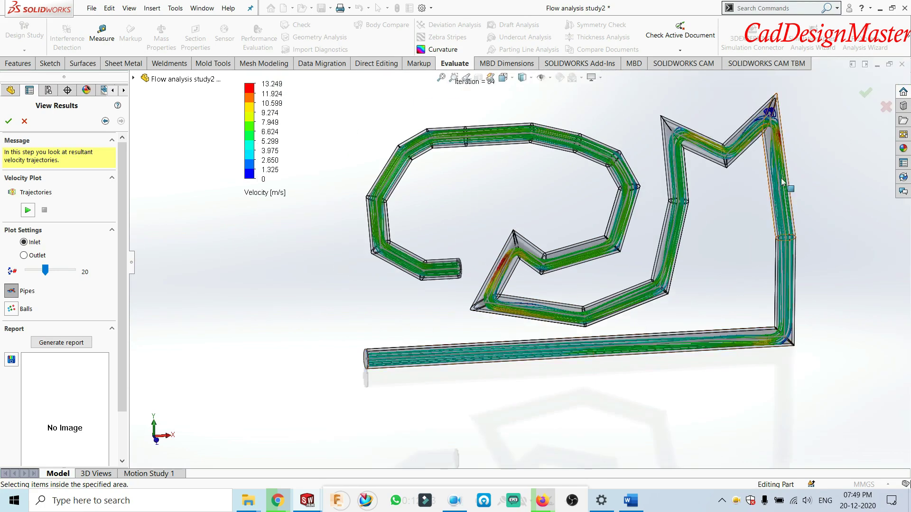
{"action": "scroll", "coordinate": [774, 142], "scroll_direction": "down", "scroll_amount": 3}
{"action": "scroll", "coordinate": [774, 143], "scroll_direction": "down", "scroll_amount": 2}
{"action": "scroll", "coordinate": [662, 197], "scroll_direction": "up", "scroll_amount": 4}
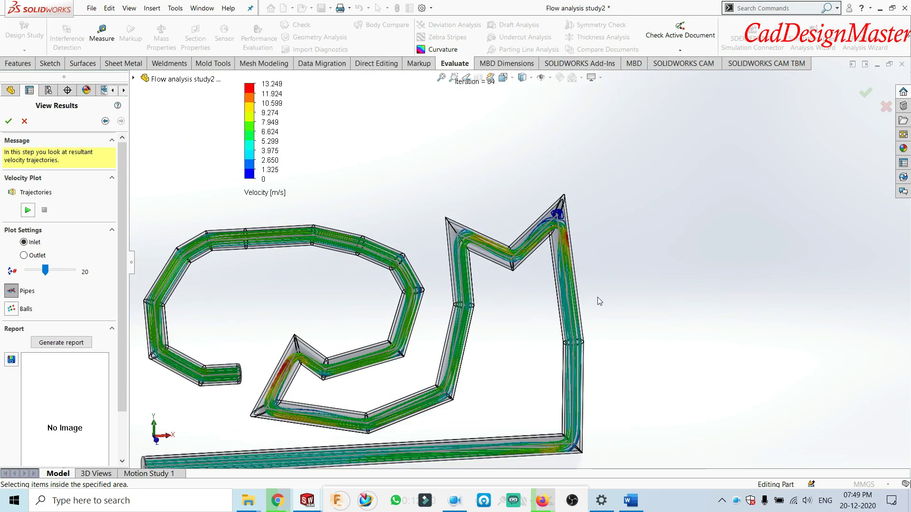
{"action": "scroll", "coordinate": [597, 297], "scroll_direction": "down", "scroll_amount": 2}
{"action": "scroll", "coordinate": [606, 224], "scroll_direction": "down", "scroll_amount": 3}
{"action": "scroll", "coordinate": [632, 246], "scroll_direction": "down", "scroll_amount": 3}
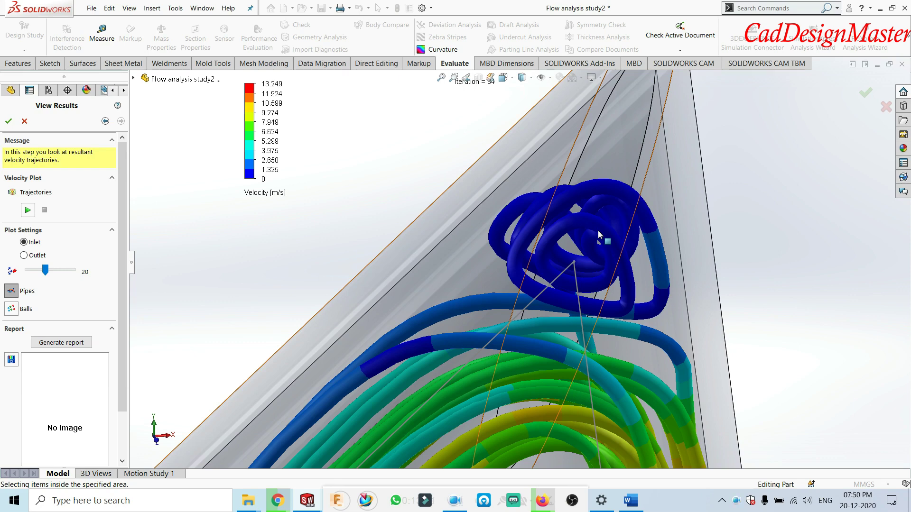
{"action": "scroll", "coordinate": [598, 234], "scroll_direction": "up", "scroll_amount": 2}
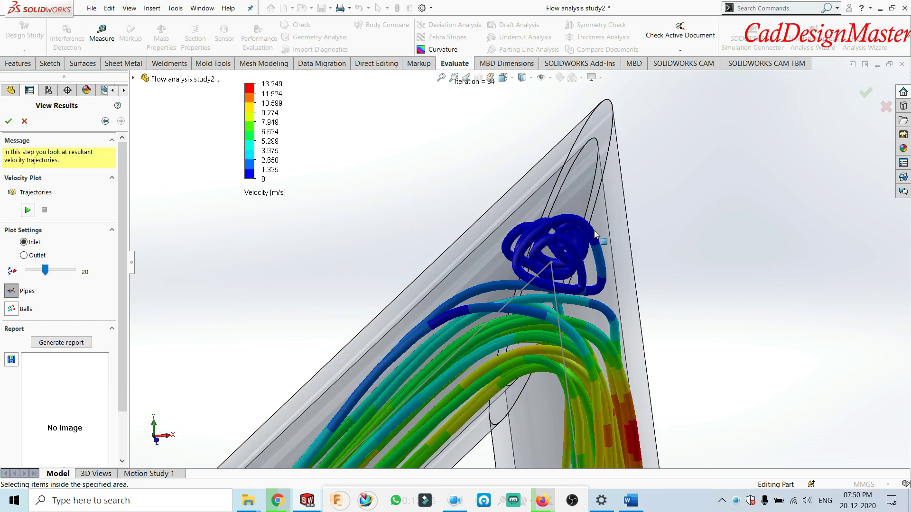
{"action": "scroll", "coordinate": [595, 234], "scroll_direction": "up", "scroll_amount": 1}
{"action": "scroll", "coordinate": [574, 251], "scroll_direction": "up", "scroll_amount": 3}
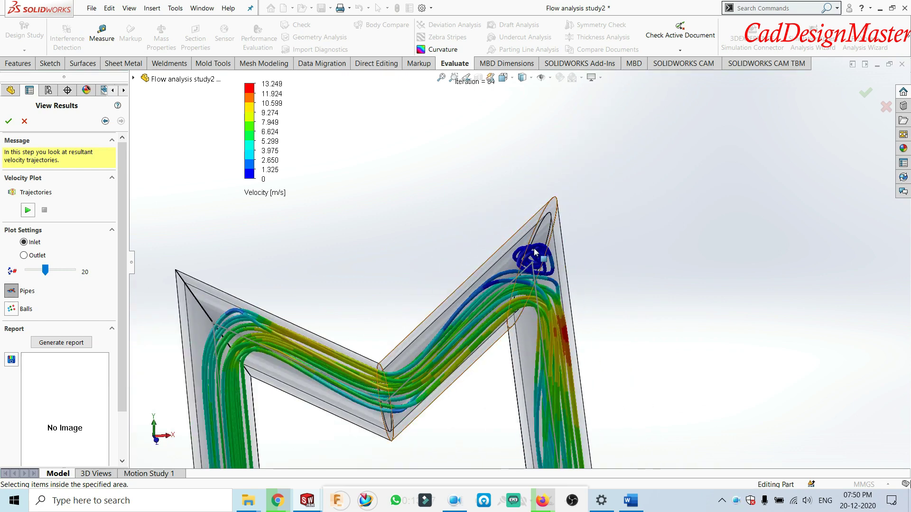
{"action": "scroll", "coordinate": [532, 259], "scroll_direction": "up", "scroll_amount": 5}
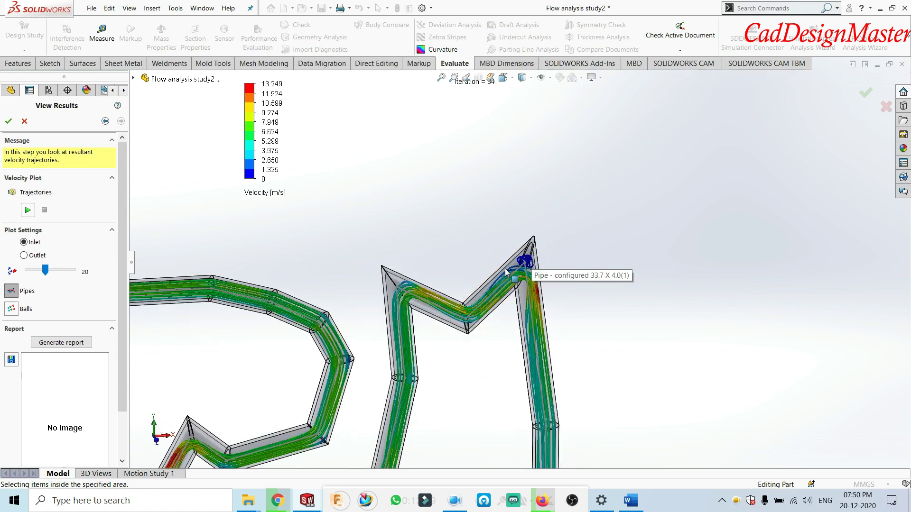
{"action": "middle_click_drag", "start_coordinate": [522, 245], "coordinate": [491, 372]}
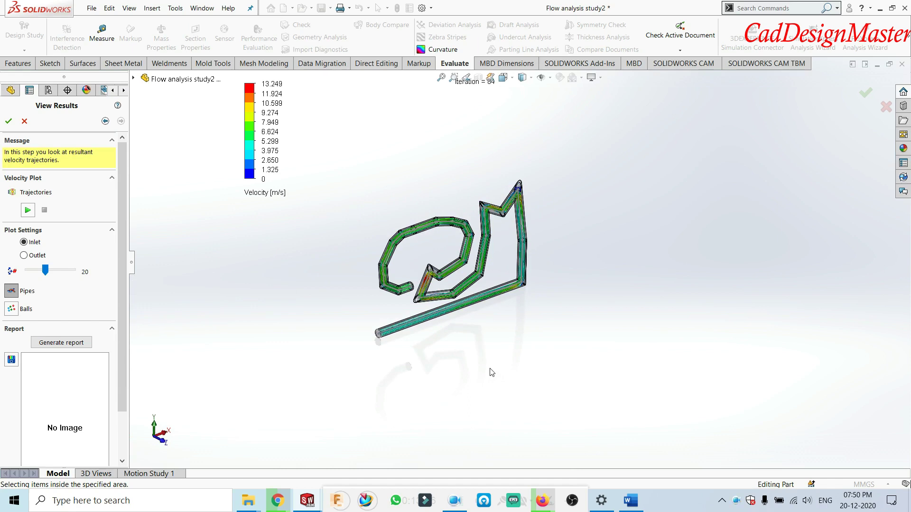
{"action": "mouse_move", "coordinate": [491, 372]}
{"action": "middle_mouse_down"}
{"action": "mouse_move", "coordinate": [456, 323]}
{"action": "mouse_move", "coordinate": [460, 293]}
{"action": "middle_mouse_up"}
{"action": "scroll", "coordinate": [459, 292], "scroll_direction": "down", "scroll_amount": 5}
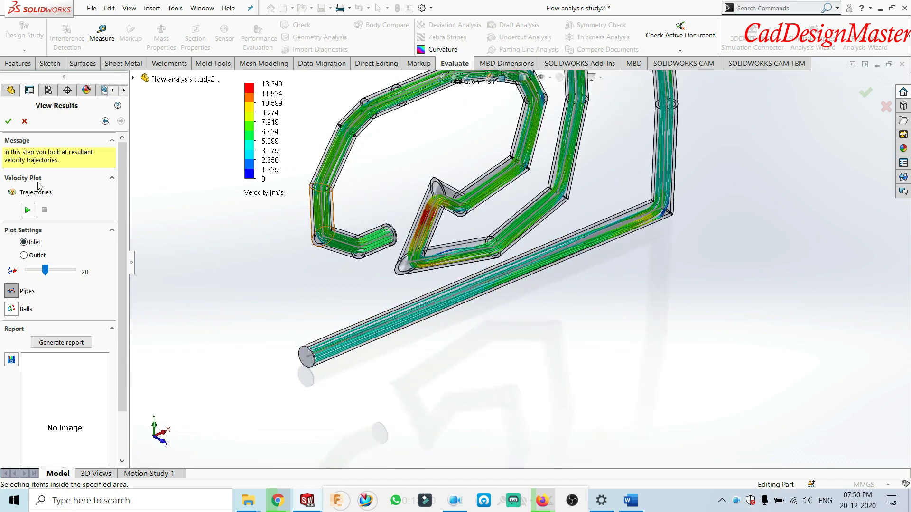
{"action": "left_click", "coordinate": [27, 210]}
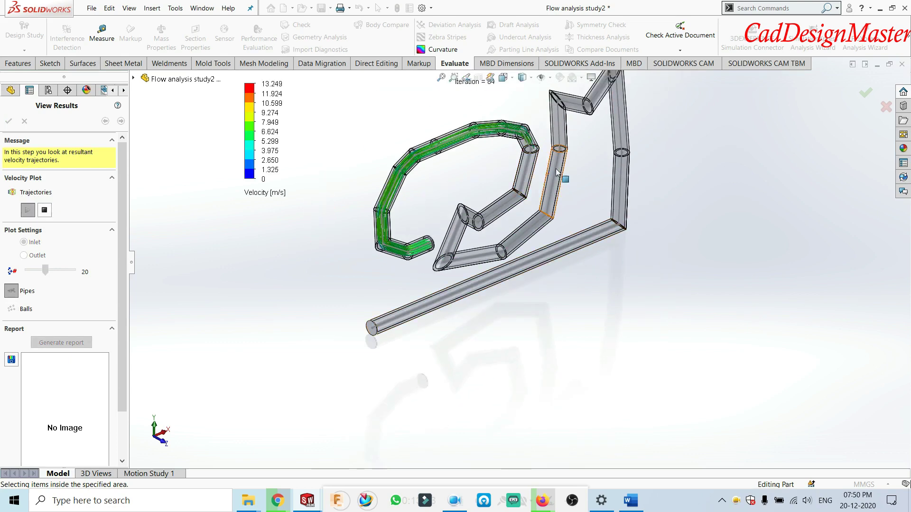
{"action": "scroll", "coordinate": [520, 224], "scroll_direction": "down", "scroll_amount": 5}
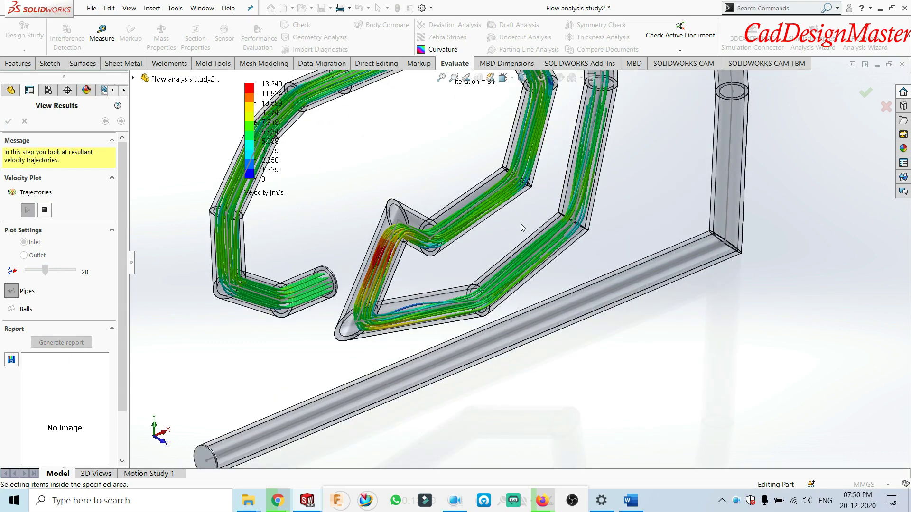
{"action": "scroll", "coordinate": [520, 223], "scroll_direction": "up", "scroll_amount": 3}
{"action": "scroll", "coordinate": [520, 224], "scroll_direction": "up", "scroll_amount": 2}
{"action": "scroll", "coordinate": [611, 174], "scroll_direction": "up", "scroll_amount": 2}
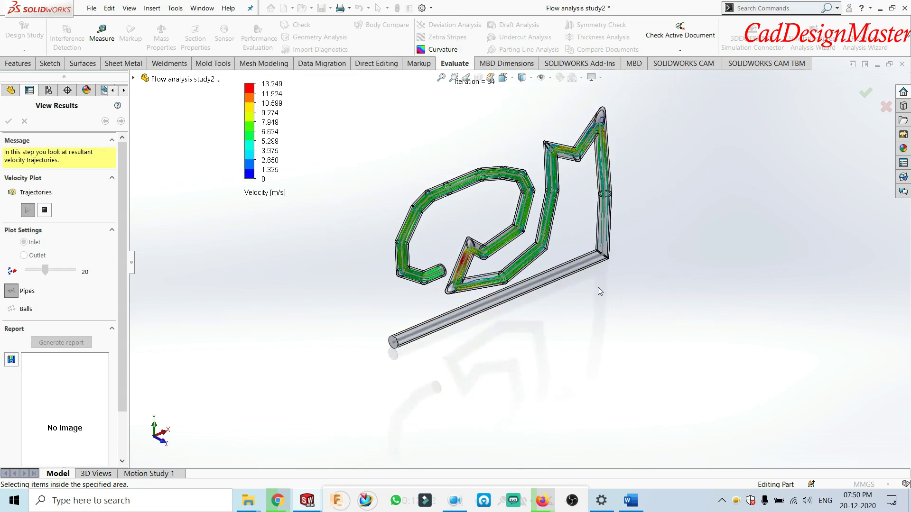
{"action": "scroll", "coordinate": [472, 321], "scroll_direction": "down", "scroll_amount": 3}
{"action": "scroll", "coordinate": [473, 321], "scroll_direction": "down", "scroll_amount": 3}
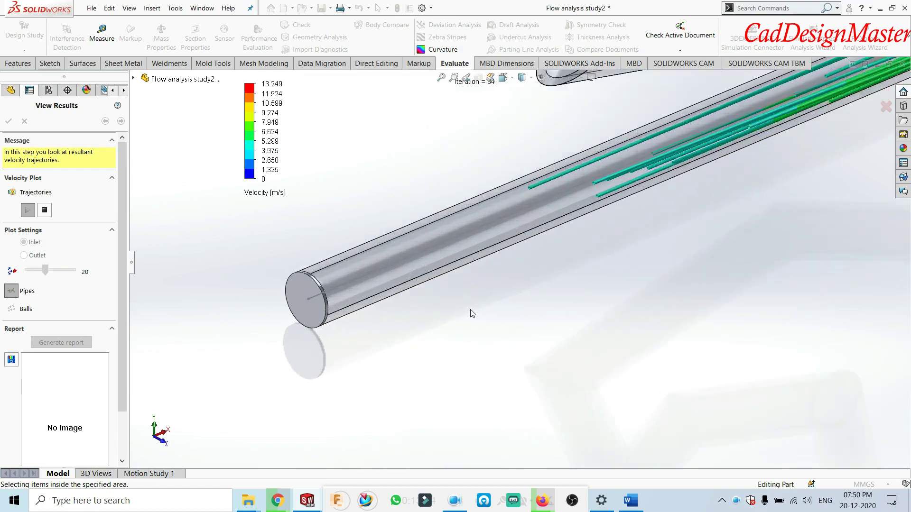
{"action": "scroll", "coordinate": [359, 310], "scroll_direction": "up", "scroll_amount": 2}
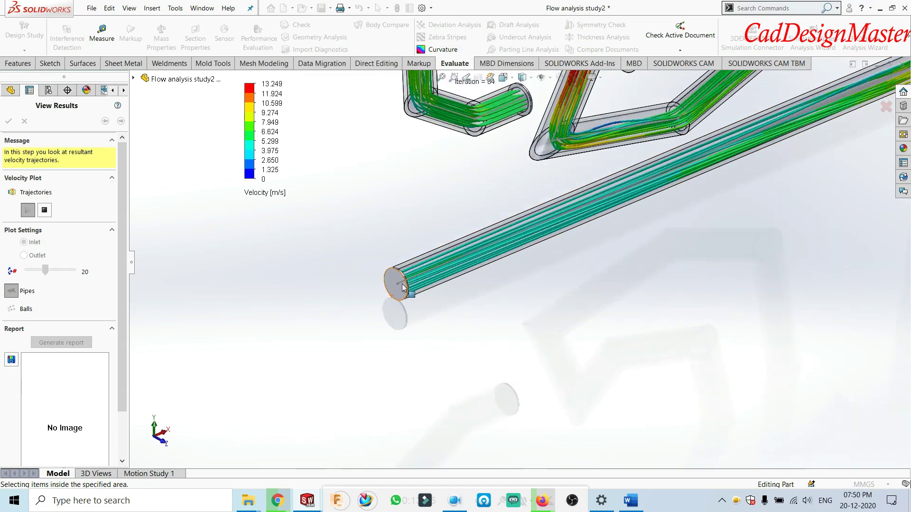
{"action": "scroll", "coordinate": [524, 202], "scroll_direction": "up", "scroll_amount": 2}
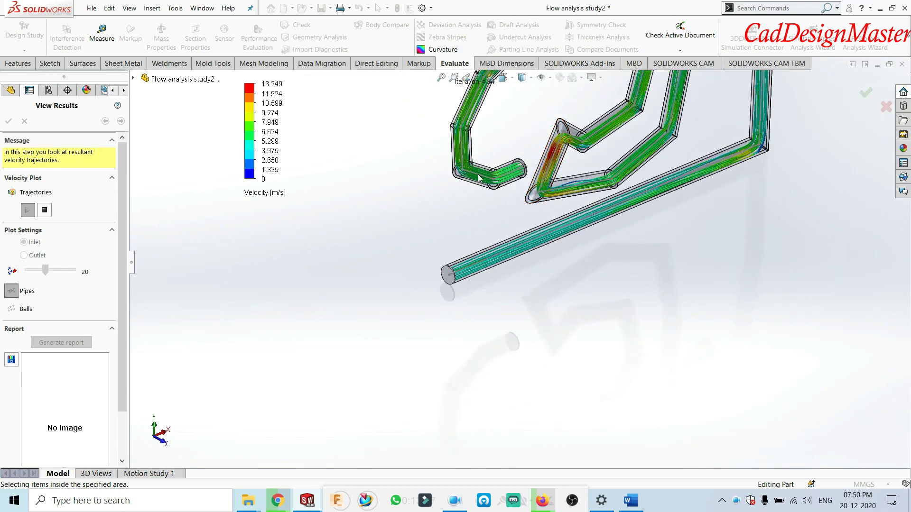
- Enable Display annotations to label the 300000 Pa inlet and 101325 Pa outlet
{"action": "left_click_drag", "start_coordinate": [119, 300], "coordinate": [123, 371]}
{"action": "left_click", "coordinate": [25, 458]}
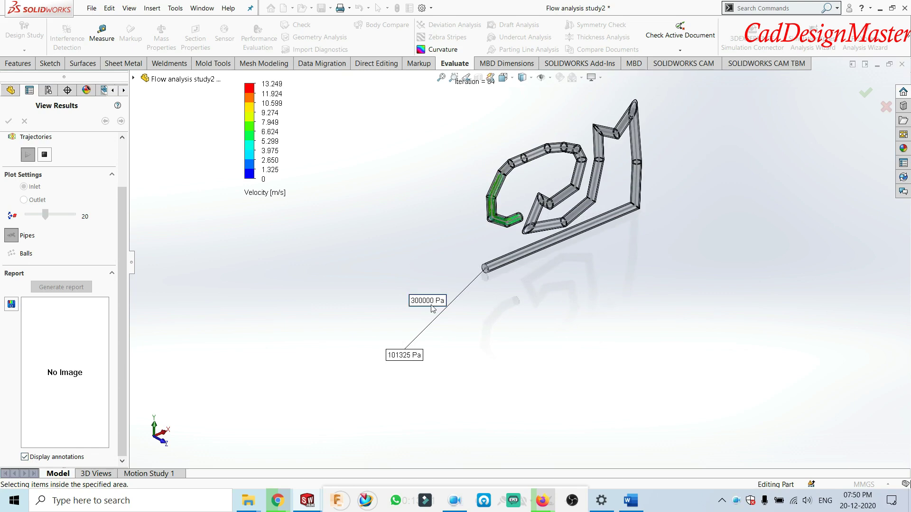
{"action": "scroll", "coordinate": [476, 235], "scroll_direction": "down", "scroll_amount": 3}
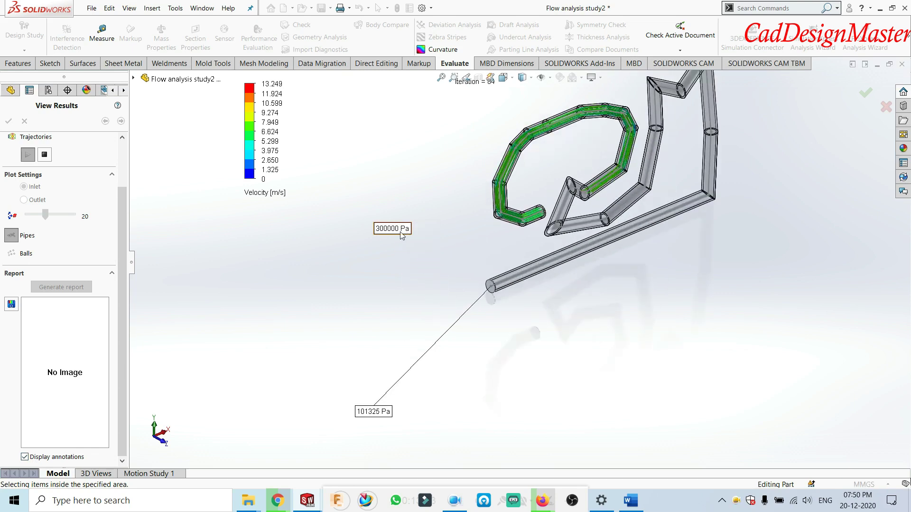
{"action": "scroll", "coordinate": [491, 297], "scroll_direction": "down", "scroll_amount": 3}
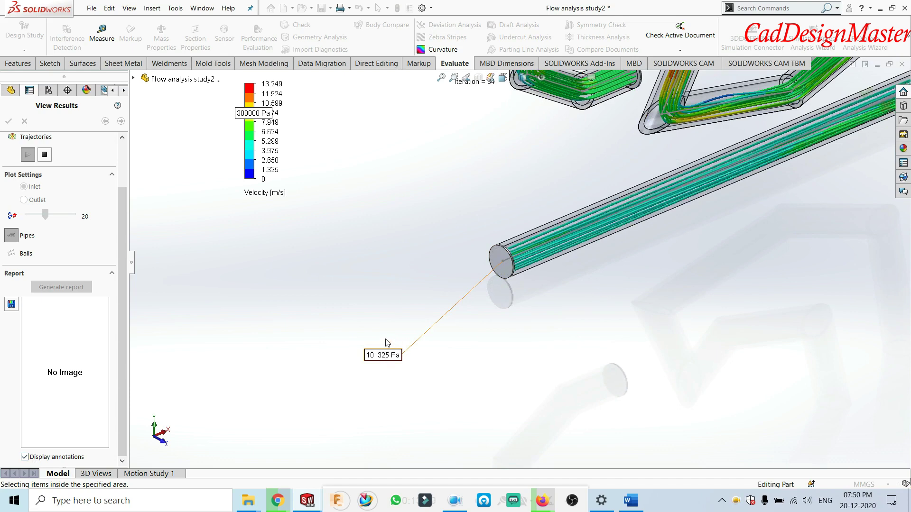
{"action": "scroll", "coordinate": [375, 344], "scroll_direction": "up", "scroll_amount": 3}
{"action": "scroll", "coordinate": [373, 350], "scroll_direction": "up", "scroll_amount": 3}
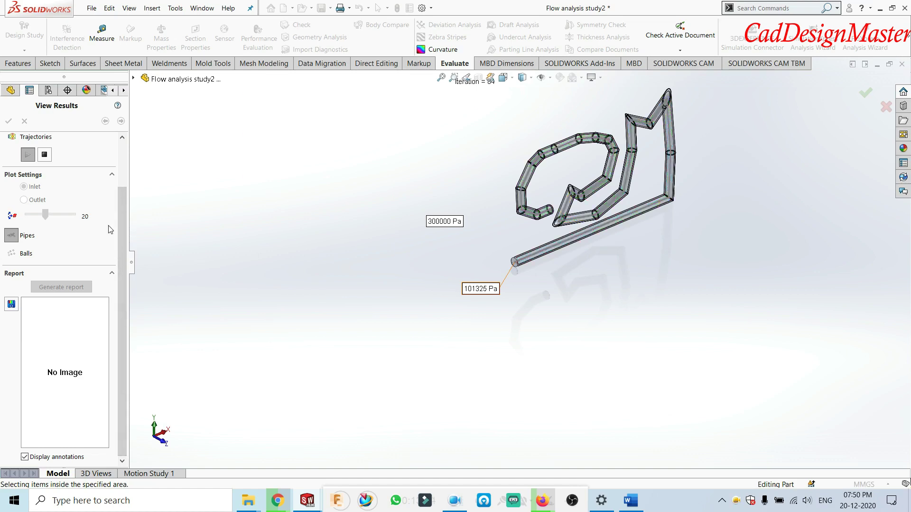
{"action": "scroll", "coordinate": [480, 247], "scroll_direction": "up", "scroll_amount": 1}
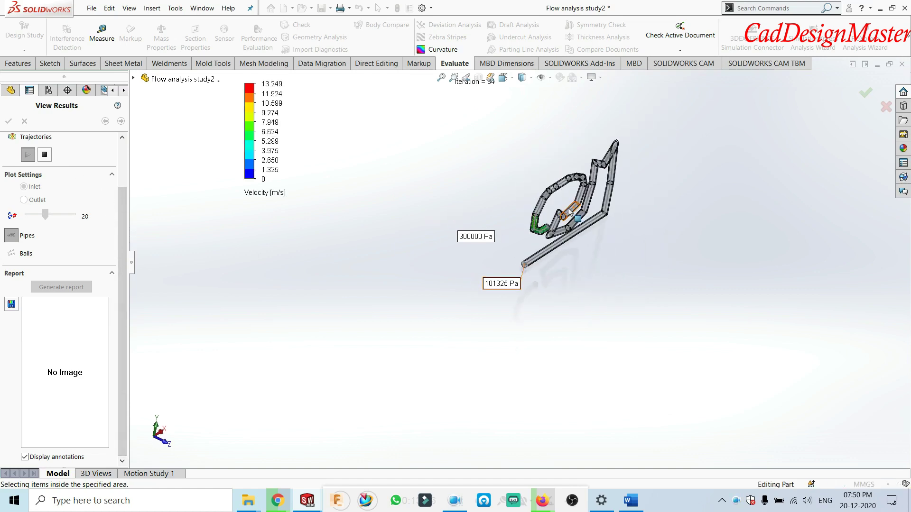
{"action": "middle_click_drag", "start_coordinate": [455, 214], "coordinate": [533, 224]}
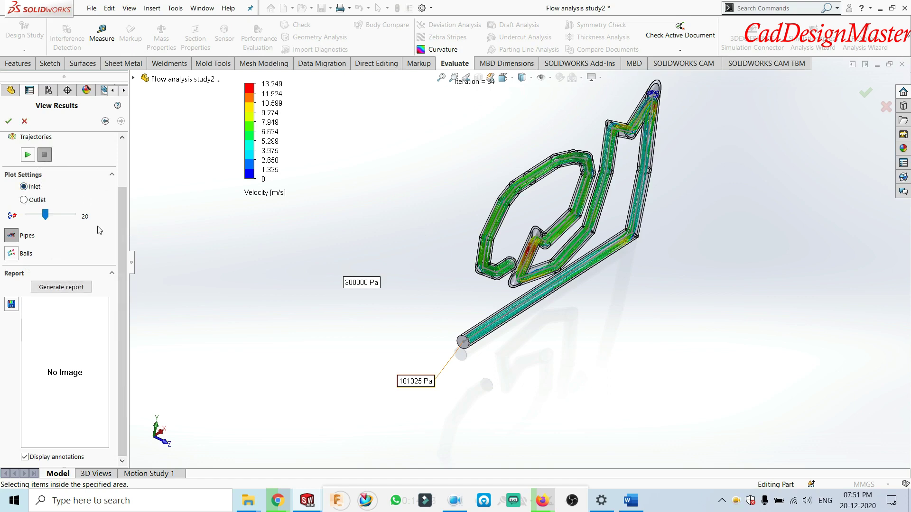
- Plot trajectories from the Outlet and raise the trajectory count to 21
{"action": "left_click", "coordinate": [23, 200]}
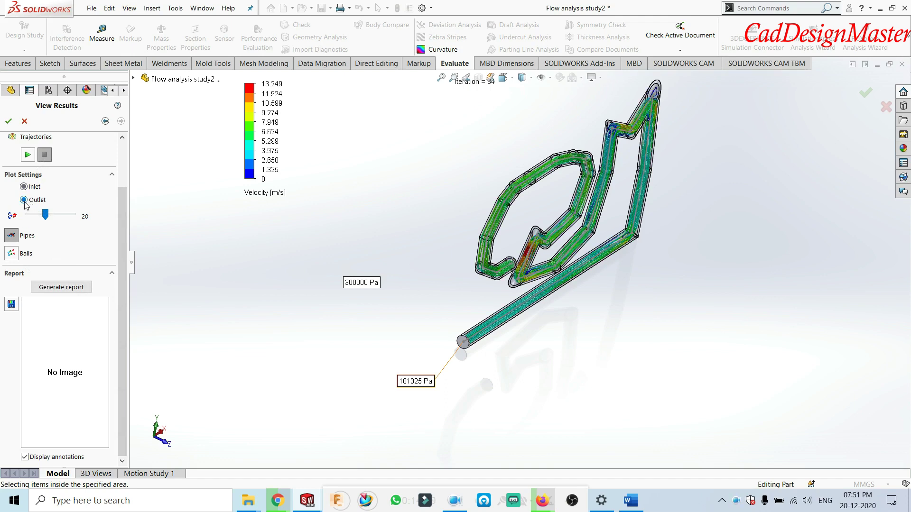
{"action": "scroll", "coordinate": [476, 342], "scroll_direction": "down", "scroll_amount": 3}
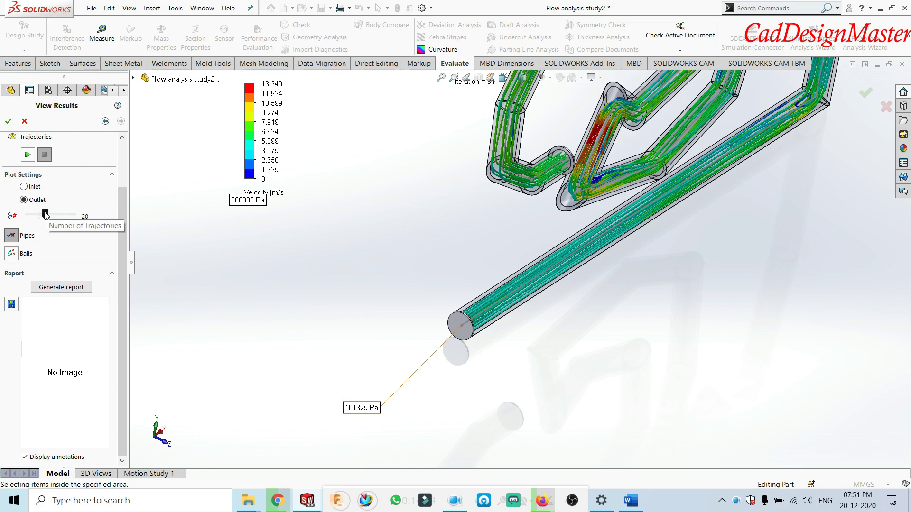
{"action": "scroll", "coordinate": [582, 142], "scroll_direction": "down", "scroll_amount": 5}
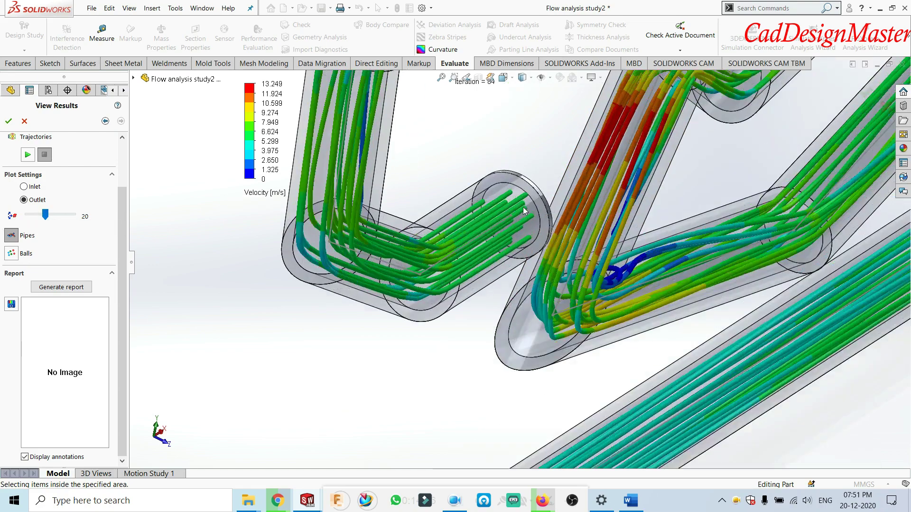
{"action": "mouse_move", "coordinate": [45, 215]}
{"action": "left_mouse_down"}
{"action": "mouse_move", "coordinate": [26, 218]}
{"action": "mouse_move", "coordinate": [87, 219]}
{"action": "left_mouse_up"}
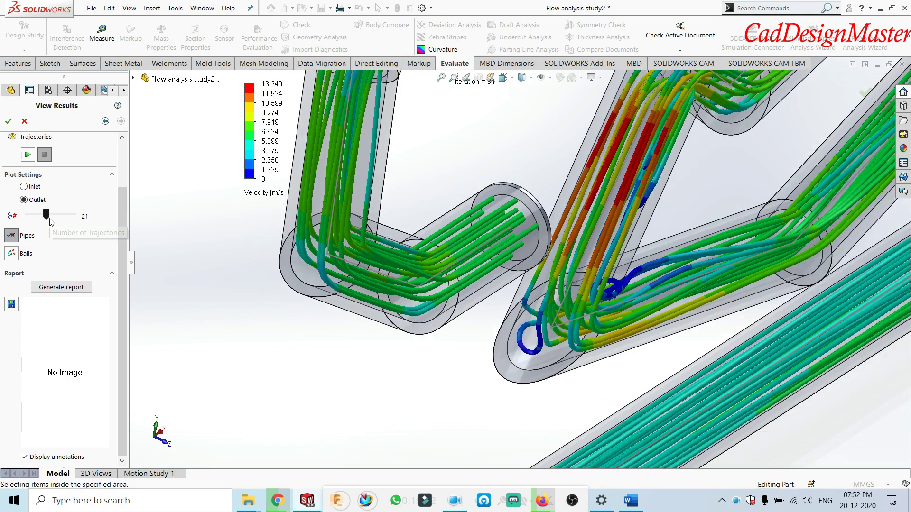
{"action": "left_click_drag", "start_coordinate": [46, 216], "coordinate": [27, 216]}
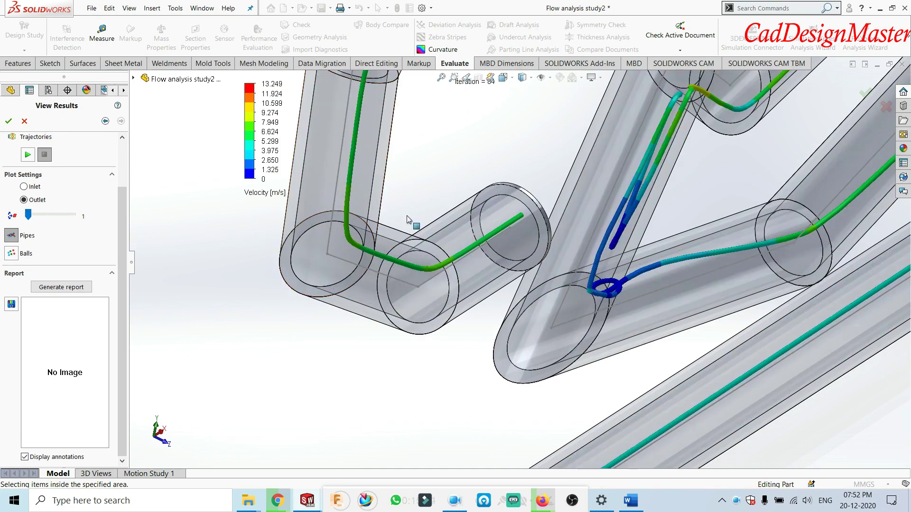
{"action": "scroll", "coordinate": [529, 218], "scroll_direction": "up", "scroll_amount": 5}
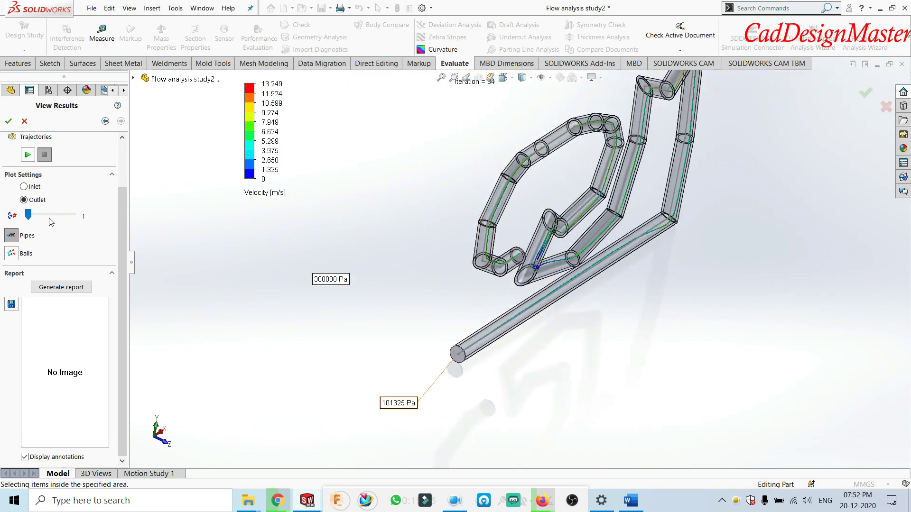
{"action": "left_click", "coordinate": [46, 216]}
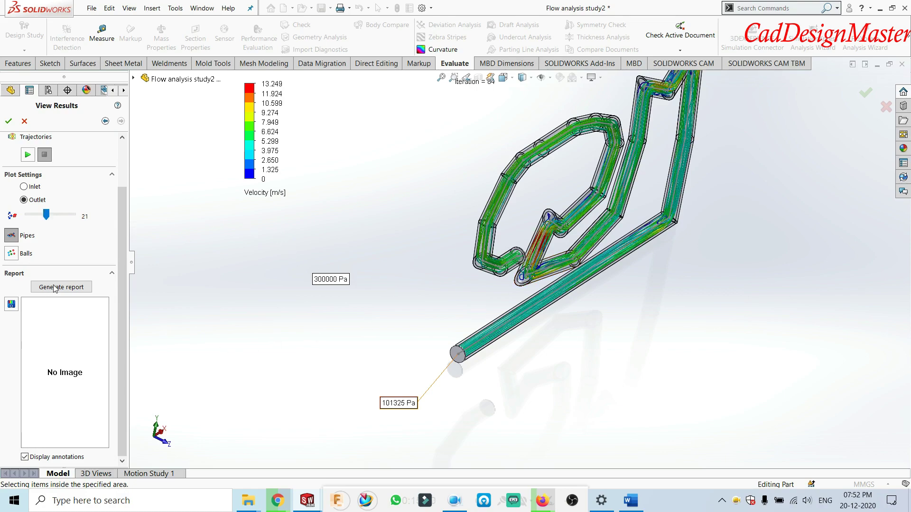
{"action": "scroll", "coordinate": [517, 257], "scroll_direction": "down", "scroll_amount": 3}
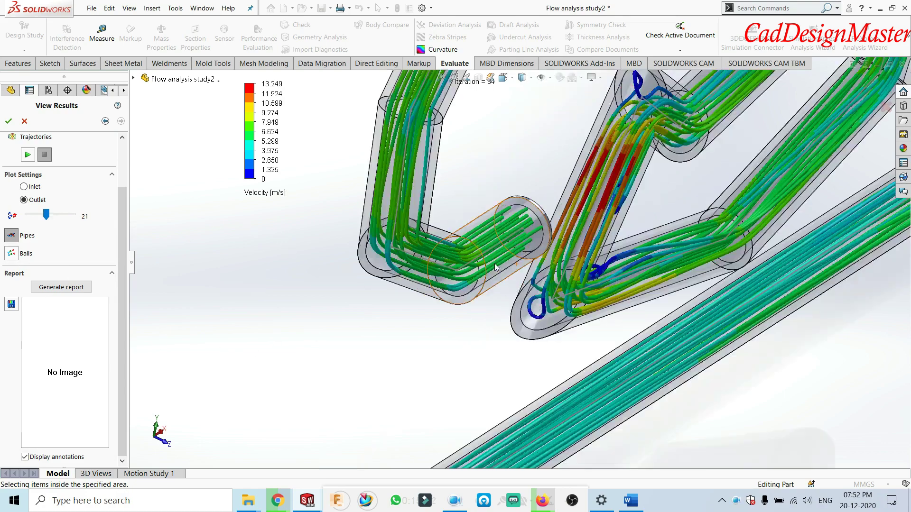
{"action": "scroll", "coordinate": [508, 261], "scroll_direction": "down", "scroll_amount": 3}
{"action": "scroll", "coordinate": [495, 269], "scroll_direction": "down", "scroll_amount": 2}
{"action": "left_click", "coordinate": [466, 257]}
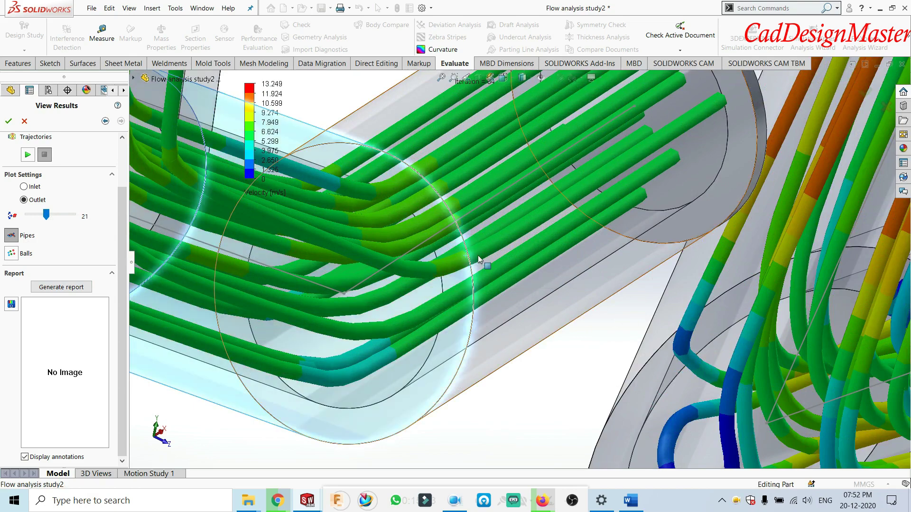
{"action": "scroll", "coordinate": [517, 214], "scroll_direction": "up", "scroll_amount": 2}
{"action": "scroll", "coordinate": [539, 244], "scroll_direction": "up", "scroll_amount": 2}
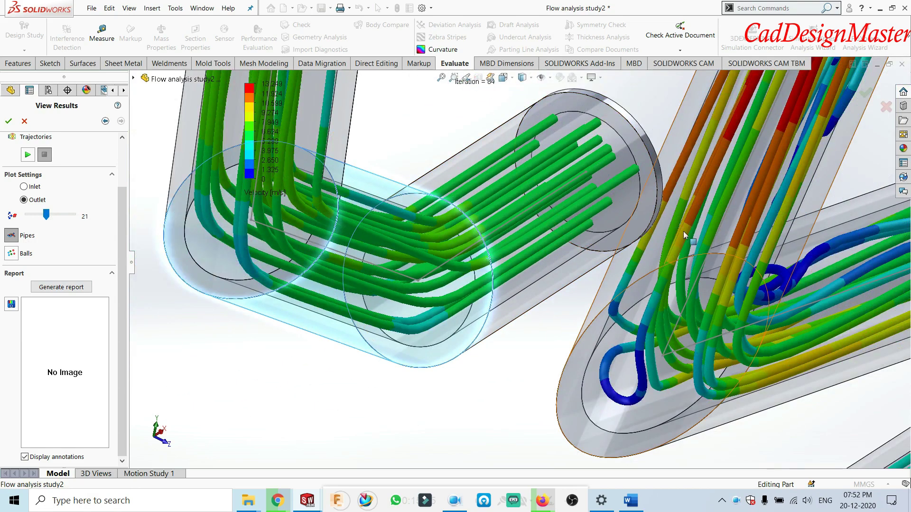
{"action": "scroll", "coordinate": [510, 250], "scroll_direction": "up", "scroll_amount": 3}
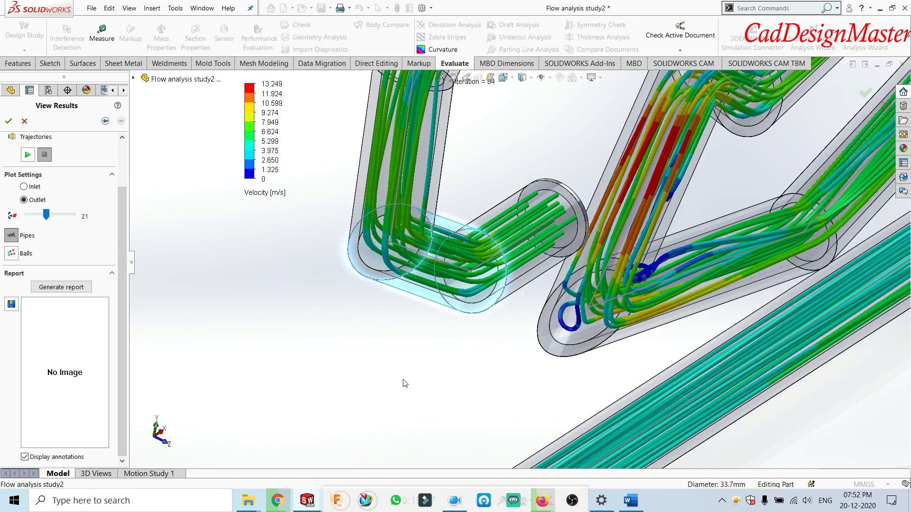
- Draw 50 trajectories as velocity-coloured balls and play the animation
{"action": "left_click", "coordinate": [11, 254]}
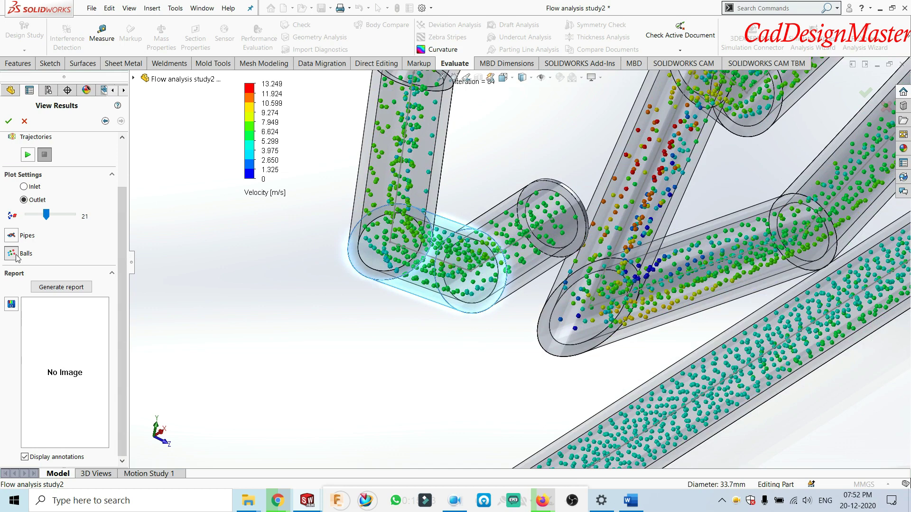
{"action": "left_click_drag", "start_coordinate": [46, 214], "coordinate": [97, 217]}
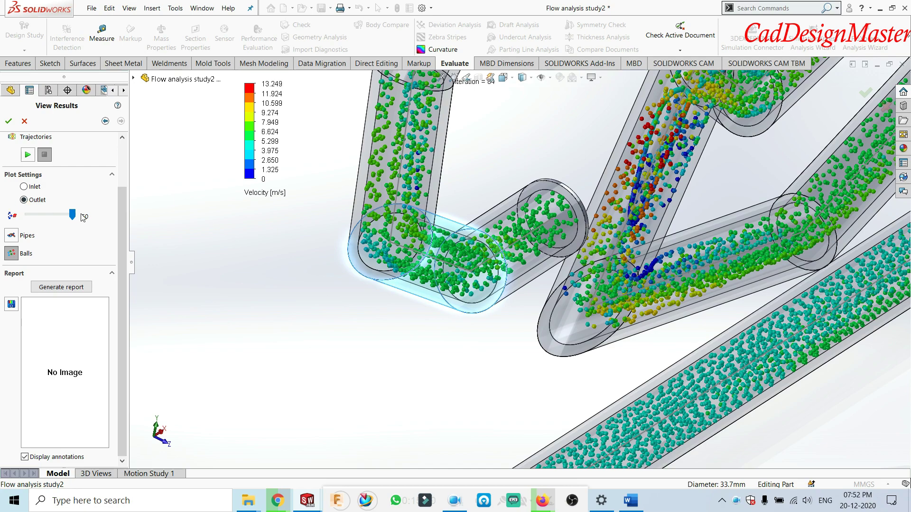
{"action": "scroll", "coordinate": [497, 334], "scroll_direction": "up", "scroll_amount": 5}
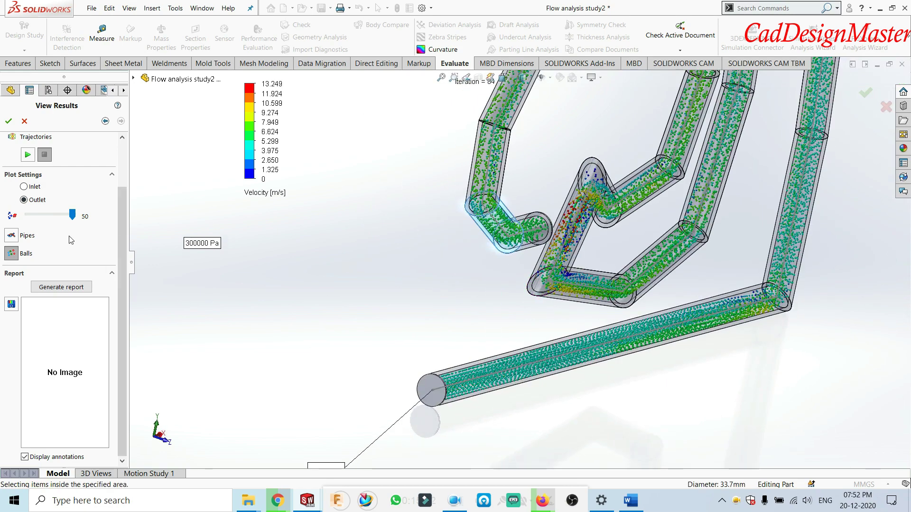
{"action": "left_click", "coordinate": [27, 155]}
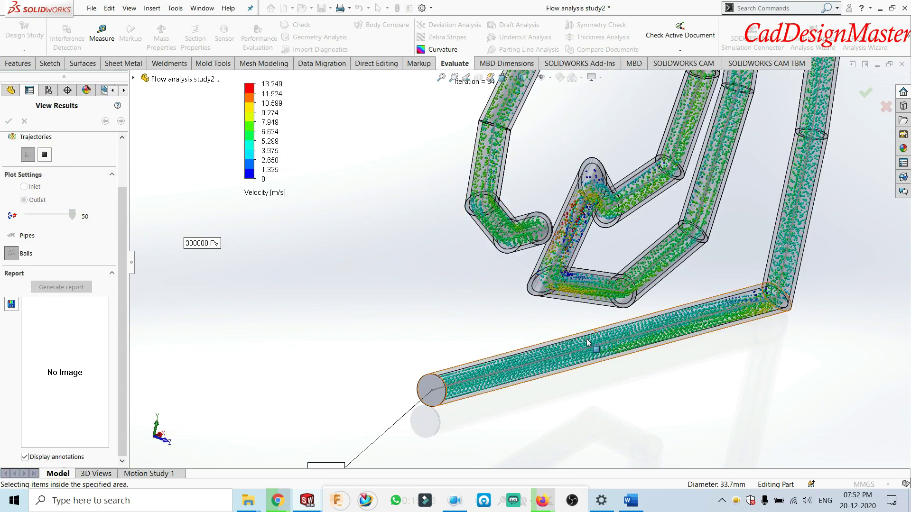
- Watch the ball animation from the isometric view, then stop it
{"action": "middle_click_drag", "start_coordinate": [551, 299], "coordinate": [578, 365]}
{"action": "scroll", "coordinate": [578, 365], "scroll_direction": "up", "scroll_amount": 3}
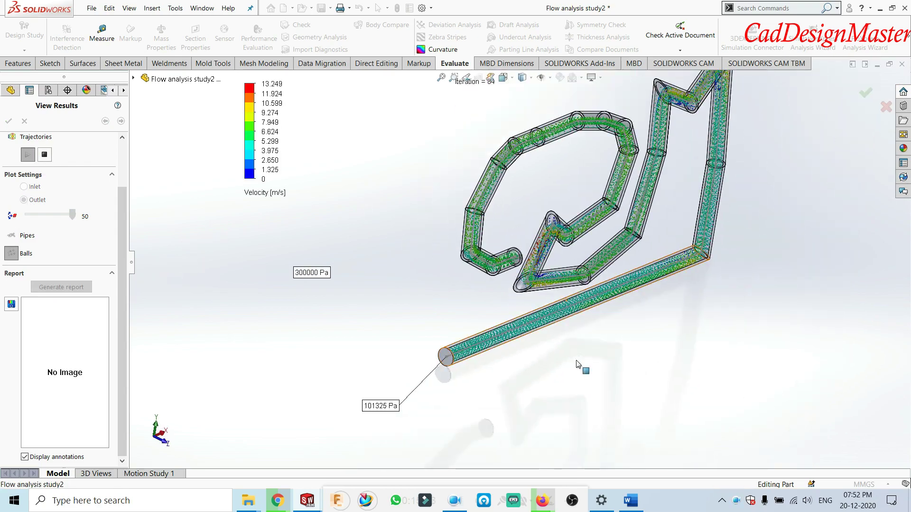
{"action": "key", "text": "ctrl+7"}
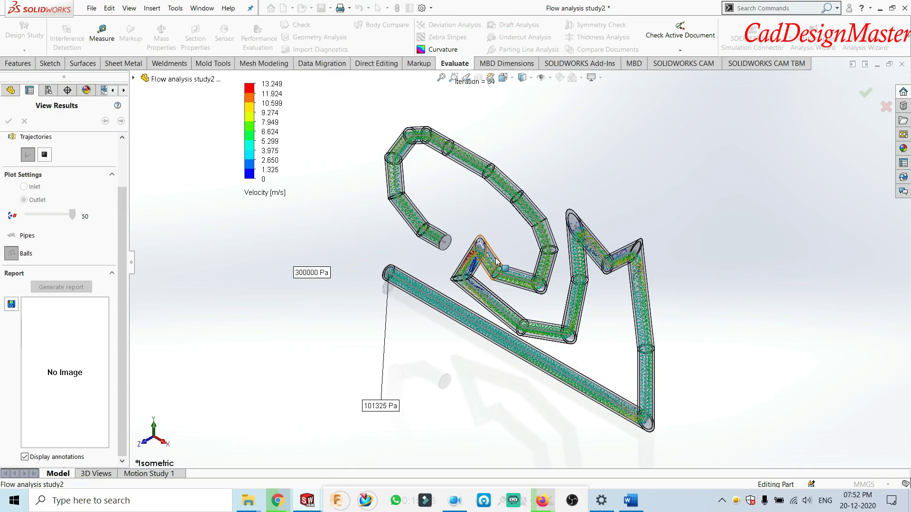
{"action": "scroll", "coordinate": [495, 263], "scroll_direction": "down", "scroll_amount": 3}
{"action": "scroll", "coordinate": [452, 234], "scroll_direction": "down", "scroll_amount": 2}
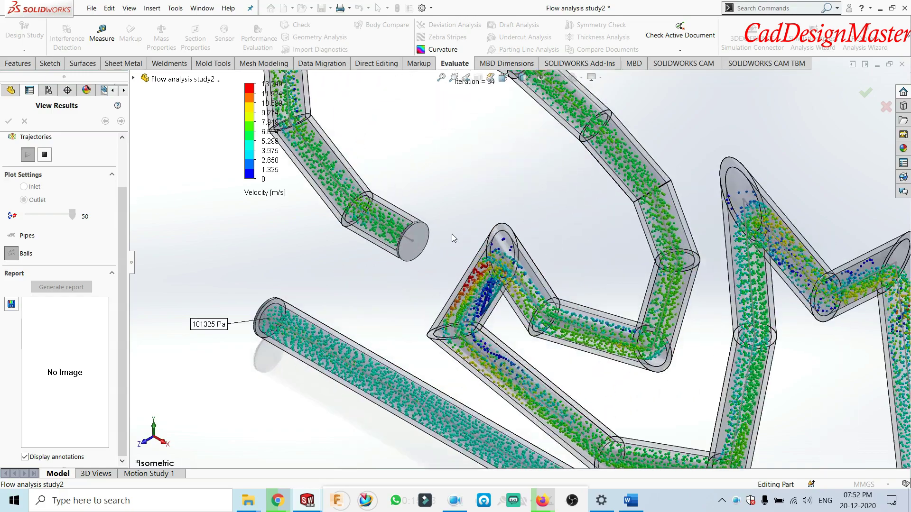
{"action": "scroll", "coordinate": [452, 235], "scroll_direction": "down", "scroll_amount": 2}
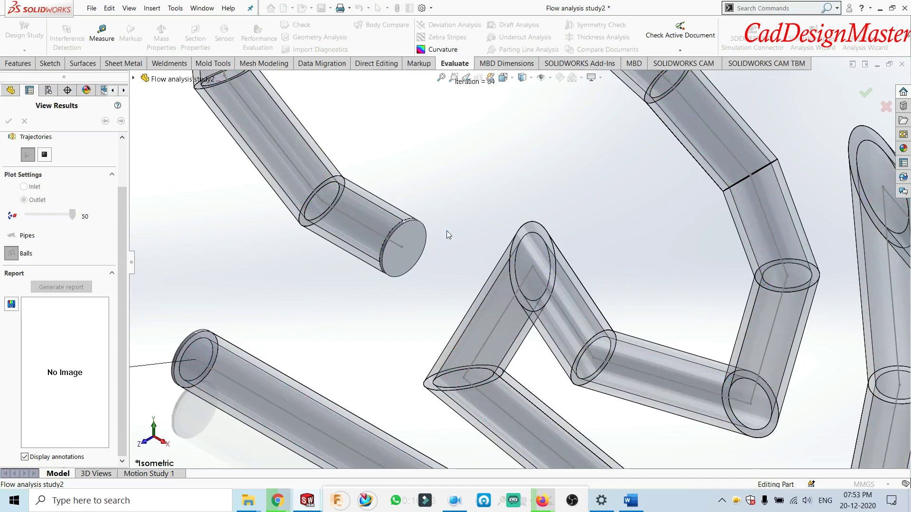
{"action": "scroll", "coordinate": [517, 260], "scroll_direction": "up", "scroll_amount": 3}
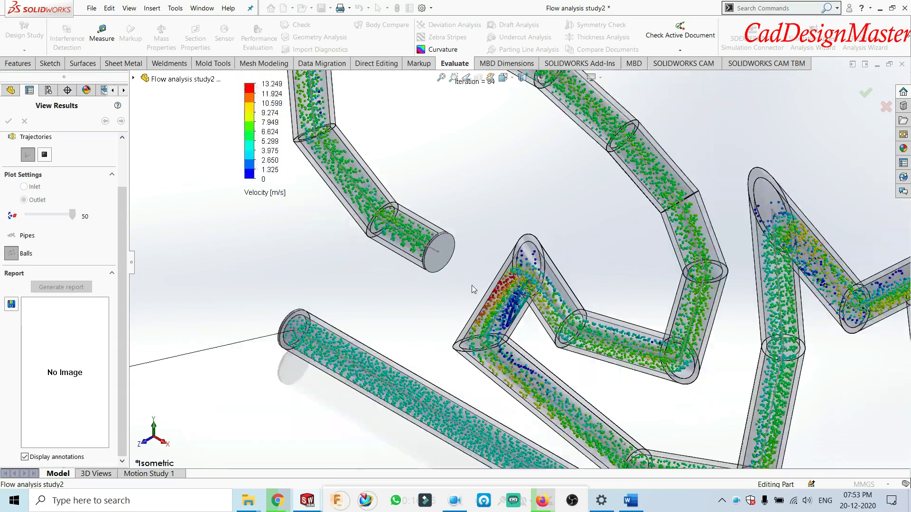
{"action": "scroll", "coordinate": [518, 260], "scroll_direction": "up", "scroll_amount": 2}
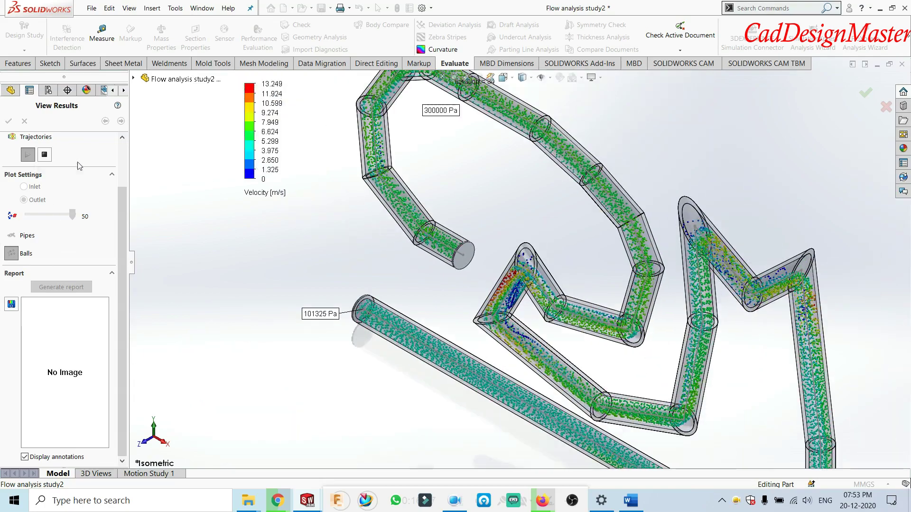
{"action": "left_click", "coordinate": [44, 155]}
- Orbit and zoom around the pipe junction to inspect the velocity trajectories
{"action": "scroll", "coordinate": [382, 274], "scroll_direction": "up", "scroll_amount": 3}
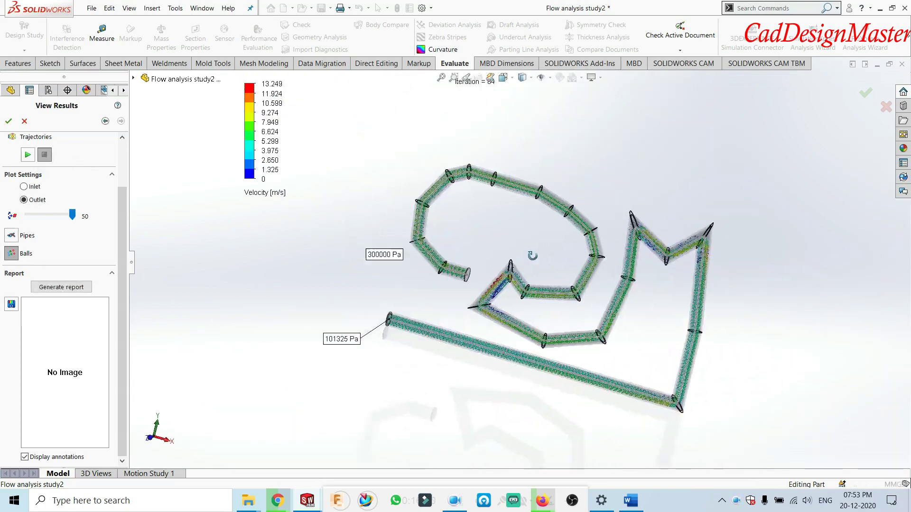
{"action": "middle_click_drag", "start_coordinate": [531, 256], "coordinate": [521, 312]}
{"action": "scroll", "coordinate": [515, 299], "scroll_direction": "down", "scroll_amount": 3}
{"action": "scroll", "coordinate": [508, 294], "scroll_direction": "down", "scroll_amount": 3}
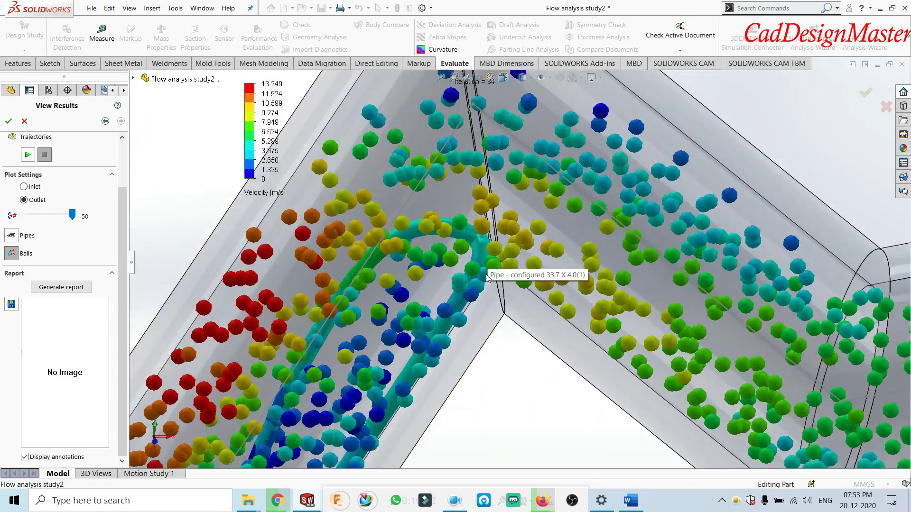
{"action": "scroll", "coordinate": [504, 261], "scroll_direction": "down", "scroll_amount": 3}
{"action": "scroll", "coordinate": [488, 285], "scroll_direction": "down", "scroll_amount": 3}
{"action": "scroll", "coordinate": [488, 285], "scroll_direction": "down", "scroll_amount": 2}
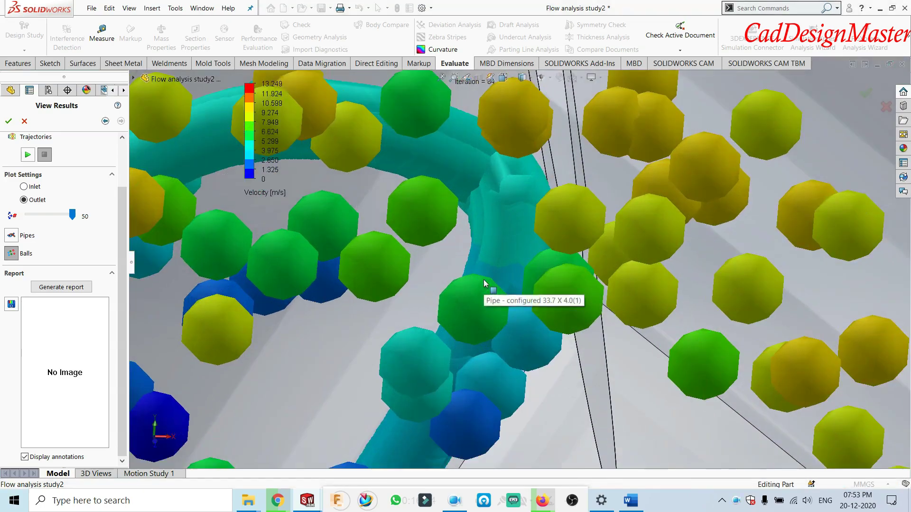
{"action": "mouse_move", "coordinate": [488, 285]}
{"action": "middle_mouse_down"}
{"action": "mouse_move", "coordinate": [492, 162]}
{"action": "mouse_move", "coordinate": [487, 235]}
{"action": "mouse_move", "coordinate": [533, 224]}
{"action": "mouse_move", "coordinate": [579, 227]}
{"action": "middle_mouse_up"}
{"action": "scroll", "coordinate": [579, 227], "scroll_direction": "up", "scroll_amount": 3}
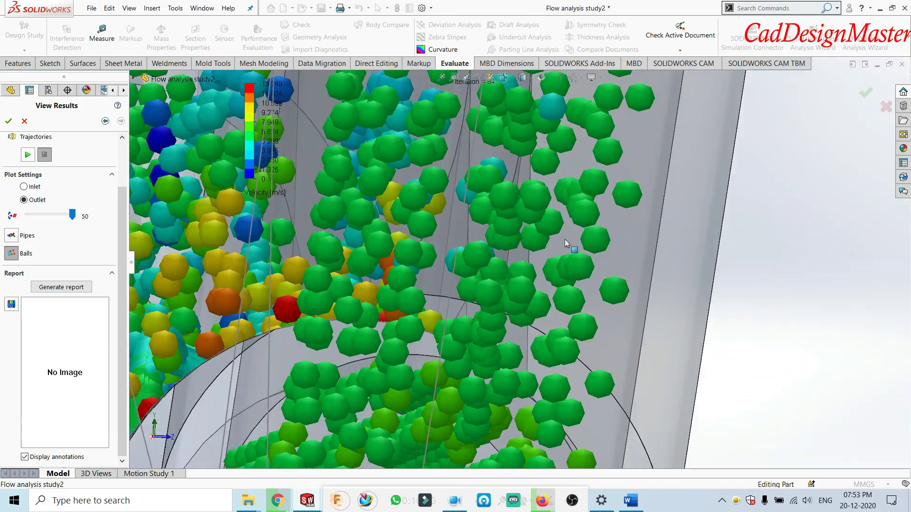
{"action": "scroll", "coordinate": [565, 239], "scroll_direction": "up", "scroll_amount": 3}
{"action": "scroll", "coordinate": [540, 274], "scroll_direction": "up", "scroll_amount": 5}
{"action": "scroll", "coordinate": [539, 277], "scroll_direction": "down", "scroll_amount": 2}
{"action": "scroll", "coordinate": [534, 286], "scroll_direction": "down", "scroll_amount": 2}
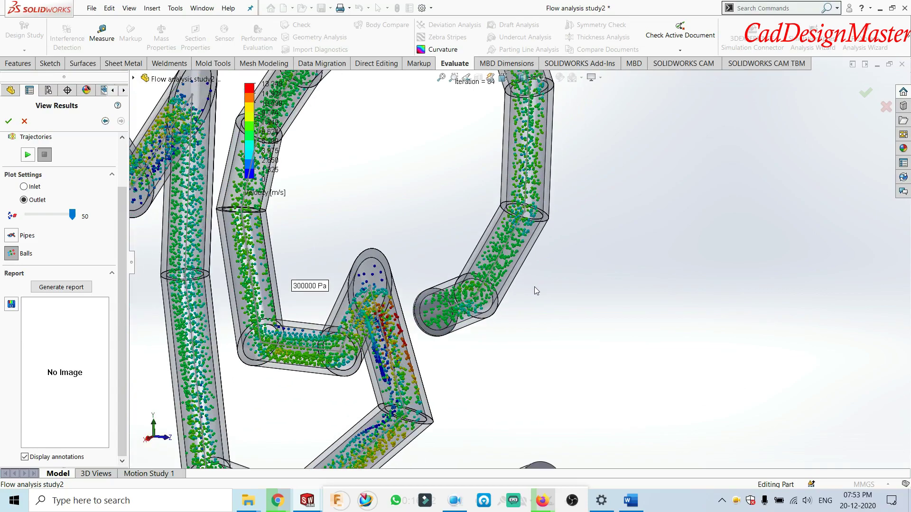
- Return to isometric view and move the 101325 Pa and 300000 Pa labels off the pipes
{"action": "key", "text": "ctrl+7"}
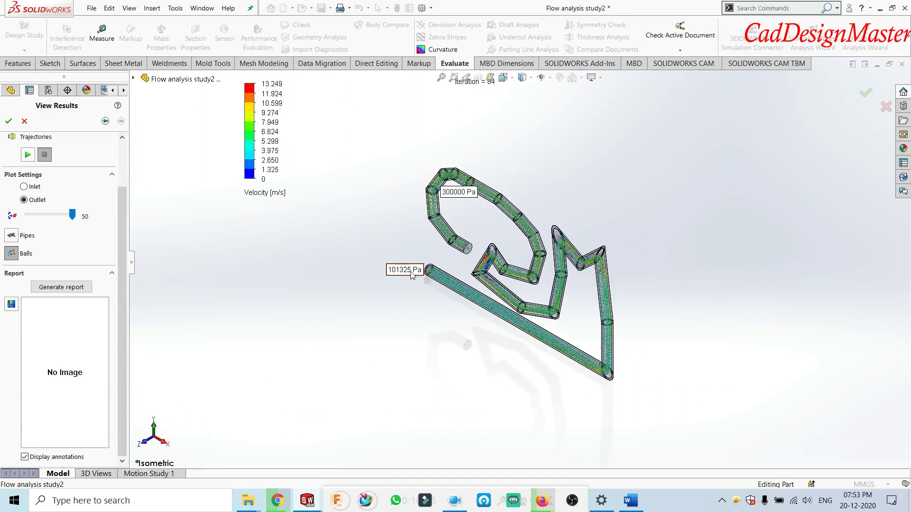
{"action": "left_click_drag", "start_coordinate": [413, 272], "coordinate": [394, 260]}
{"action": "left_click_drag", "start_coordinate": [458, 195], "coordinate": [405, 229]}
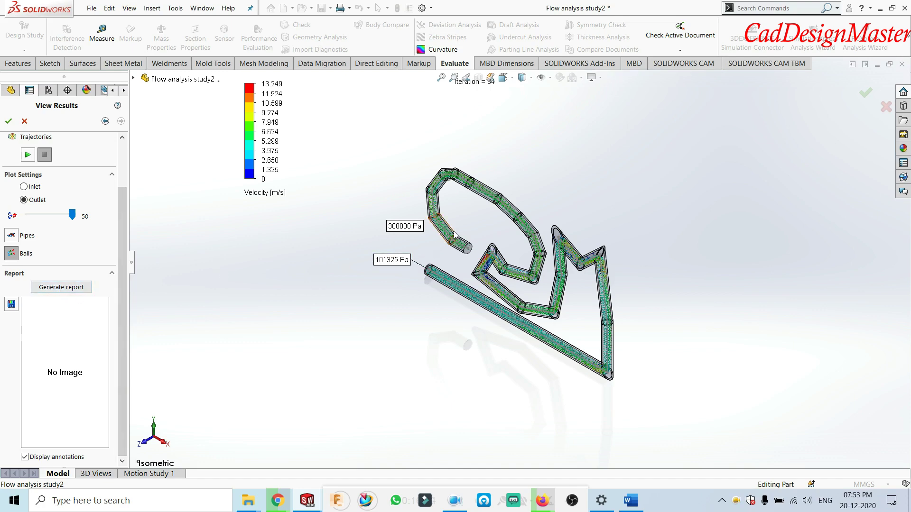
{"action": "scroll", "coordinate": [404, 267], "scroll_direction": "down", "scroll_amount": 3}
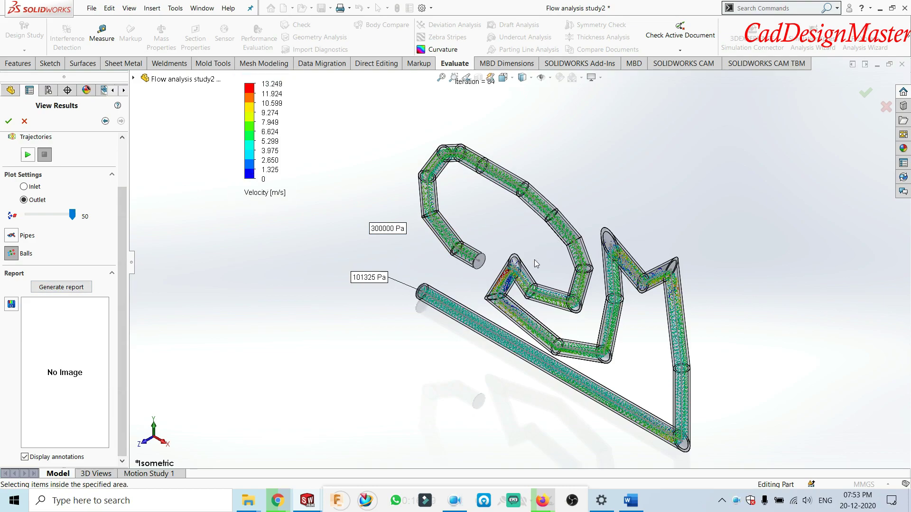
{"action": "scroll", "coordinate": [518, 253], "scroll_direction": "down", "scroll_amount": 2}
{"action": "scroll", "coordinate": [517, 253], "scroll_direction": "down", "scroll_amount": 5}
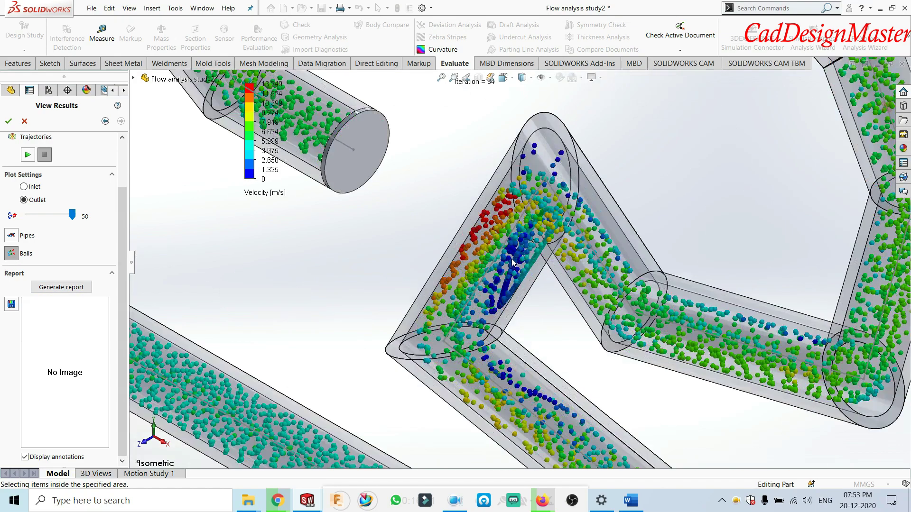
{"action": "scroll", "coordinate": [517, 253], "scroll_direction": "down", "scroll_amount": 3}
{"action": "scroll", "coordinate": [517, 252], "scroll_direction": "down", "scroll_amount": 3}
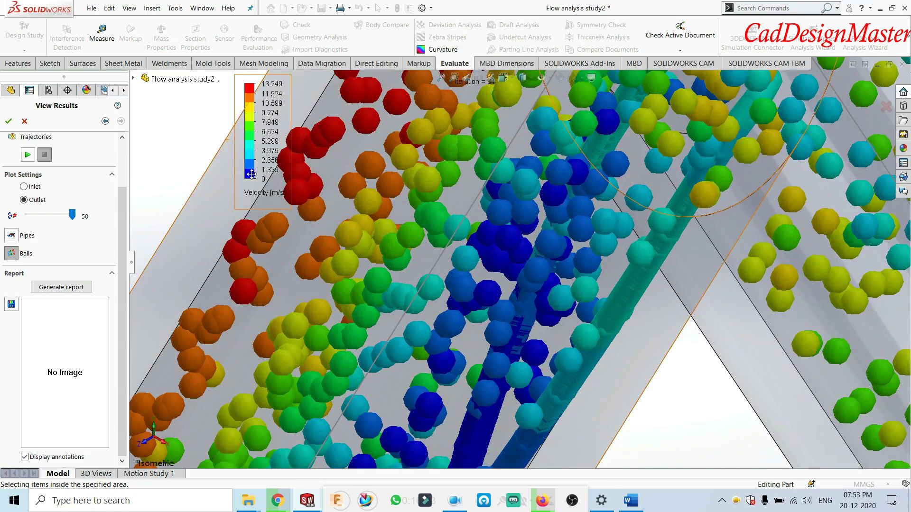
- Generate the FloXpress flow study report and bring it up in Word
{"action": "left_click", "coordinate": [247, 75]}
{"action": "scroll", "coordinate": [449, 215], "scroll_direction": "up", "scroll_amount": 3}
{"action": "scroll", "coordinate": [450, 215], "scroll_direction": "up", "scroll_amount": 3}
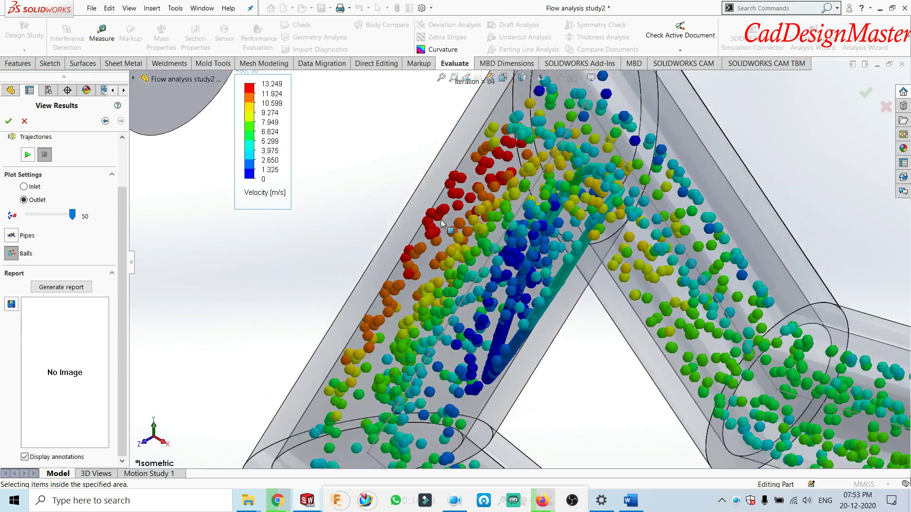
{"action": "scroll", "coordinate": [450, 214], "scroll_direction": "up", "scroll_amount": 3}
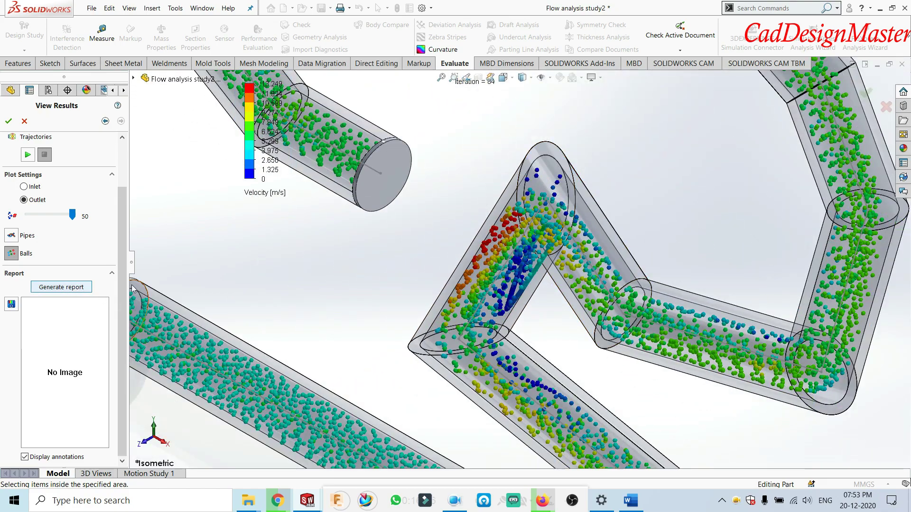
{"action": "scroll", "coordinate": [314, 273], "scroll_direction": "up", "scroll_amount": 2}
{"action": "scroll", "coordinate": [314, 273], "scroll_direction": "up", "scroll_amount": 3}
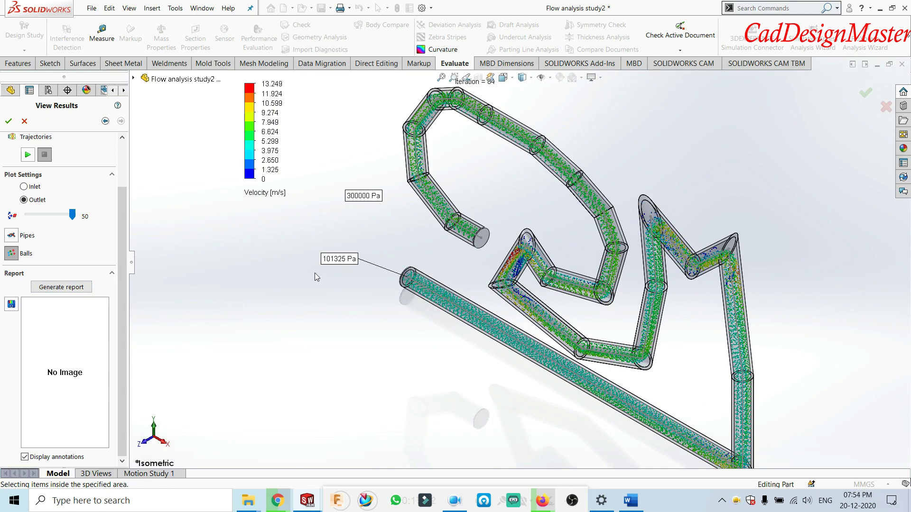
{"action": "left_click", "coordinate": [49, 283]}
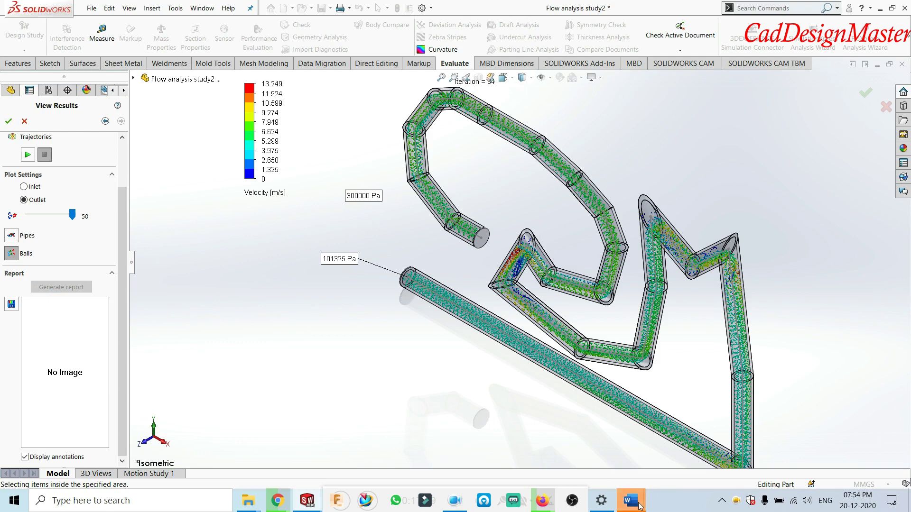
{"action": "mouse_move", "coordinate": [628, 500]}
{"action": "left_click", "coordinate": [682, 457]}
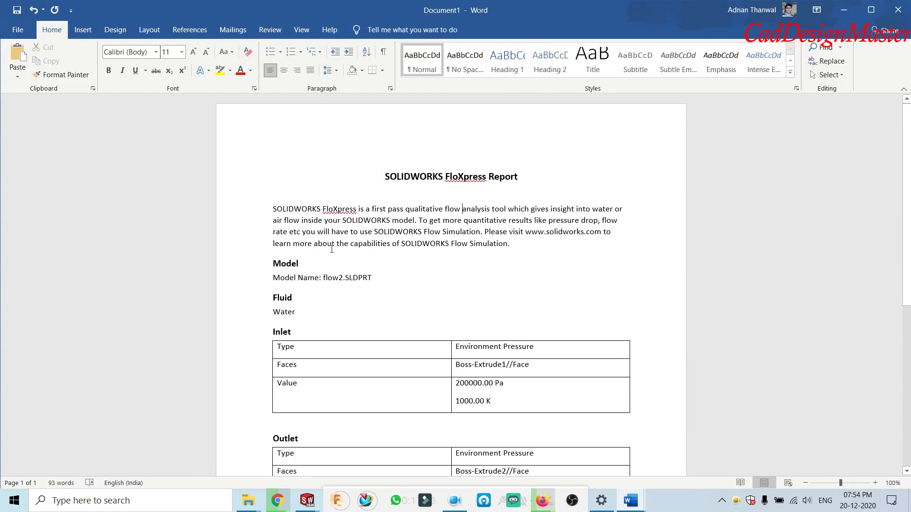
- Read the report title and introductory paragraph in Document1
{"action": "scroll", "coordinate": [332, 249], "scroll_direction": "down", "scroll_amount": 1}
{"action": "scroll", "coordinate": [531, 171], "scroll_direction": "up", "scroll_amount": 1}
{"action": "left_click_drag", "start_coordinate": [372, 174], "coordinate": [522, 179]}
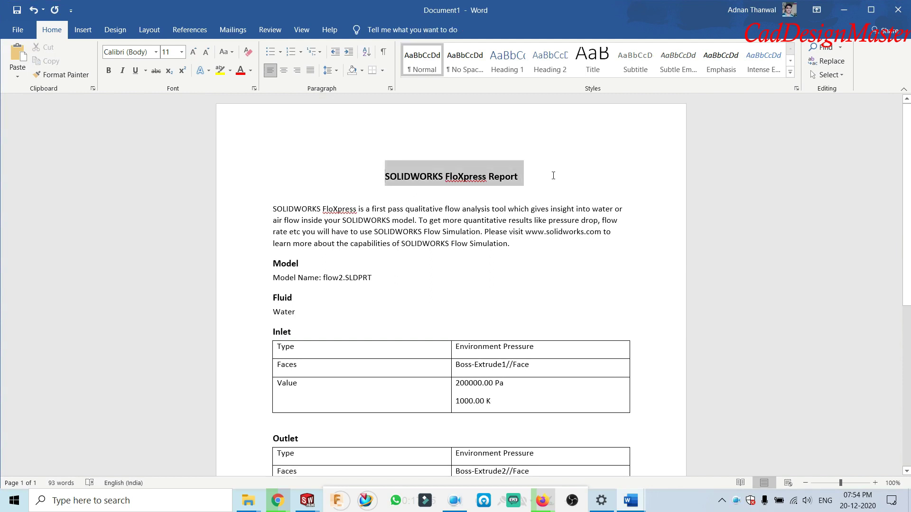
{"action": "left_click_drag", "start_coordinate": [544, 242], "coordinate": [342, 220]}
{"action": "left_click", "coordinate": [286, 179]}
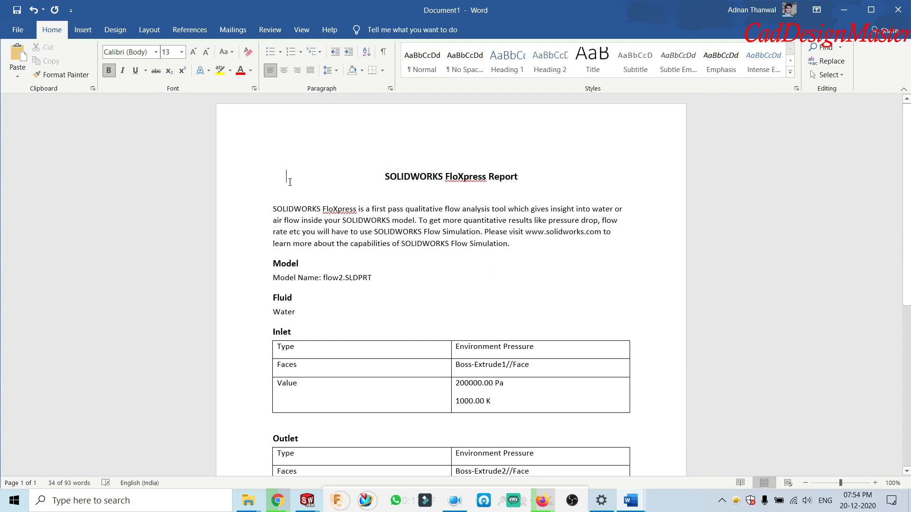
{"action": "scroll", "coordinate": [325, 251], "scroll_direction": "down", "scroll_amount": 1}
{"action": "scroll", "coordinate": [336, 236], "scroll_direction": "down", "scroll_amount": 2}
{"action": "scroll", "coordinate": [336, 225], "scroll_direction": "down", "scroll_amount": 2}
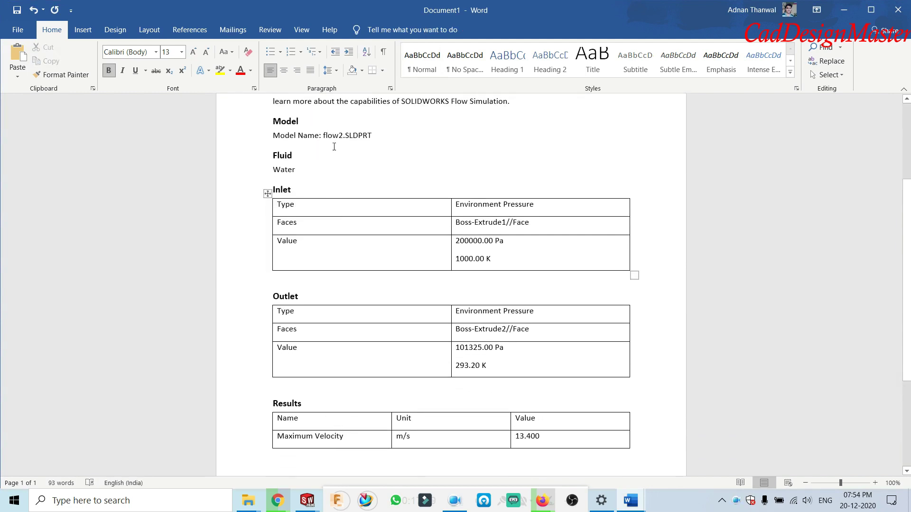
- Highlight the model name flow2.SLDPRT and the fluid, Water
{"action": "left_click_drag", "start_coordinate": [319, 137], "coordinate": [343, 136]}
{"action": "left_click", "coordinate": [350, 137]}
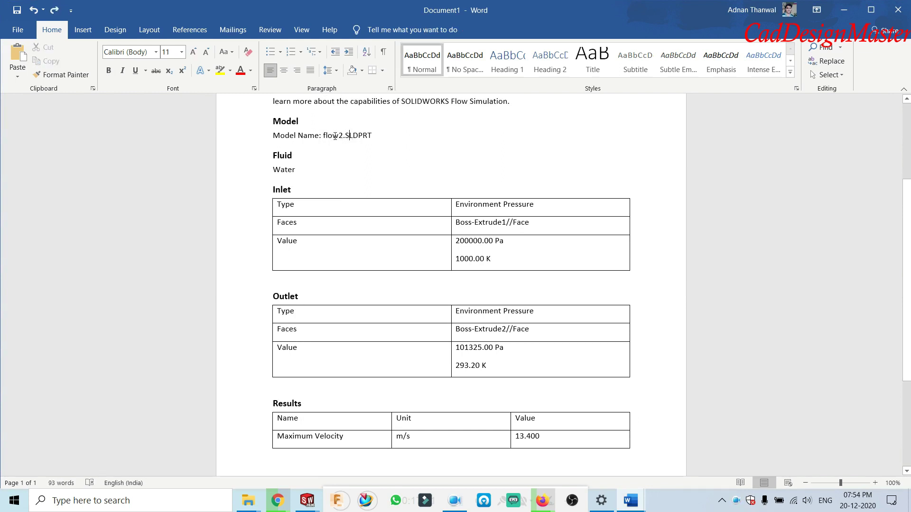
{"action": "triple_click", "coordinate": [333, 136]}
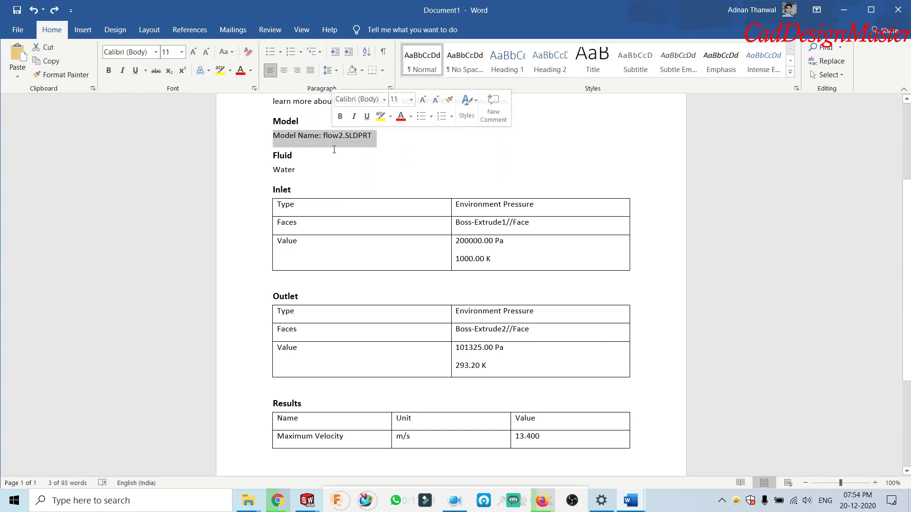
{"action": "triple_click", "coordinate": [295, 170]}
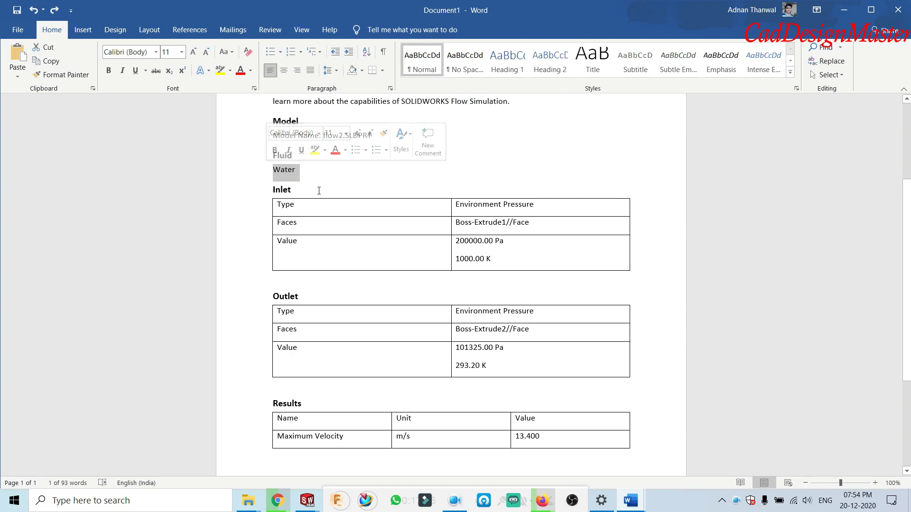
{"action": "scroll", "coordinate": [307, 202], "scroll_direction": "down", "scroll_amount": 1}
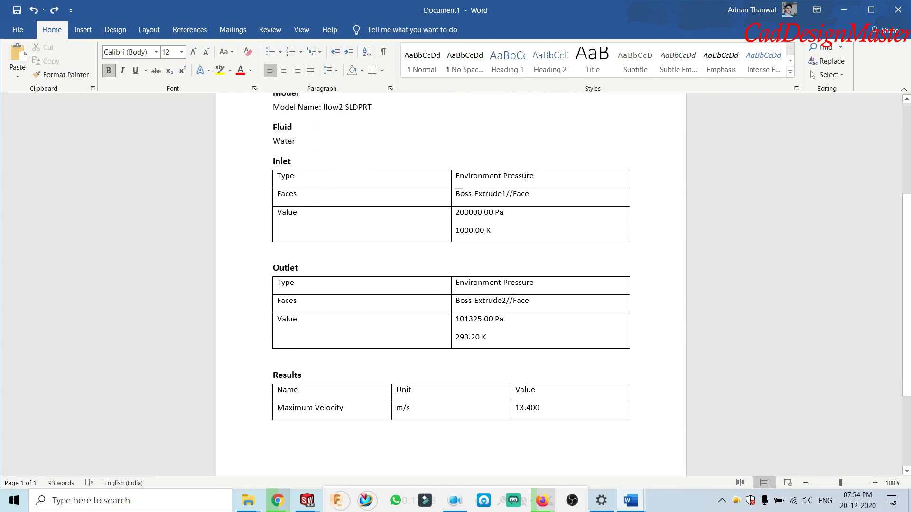
- Check the Inlet table: Boss-Extrude1//Face, the inlet pressure and the 1000.00 value
{"action": "left_click_drag", "start_coordinate": [533, 175], "coordinate": [442, 176]}
{"action": "left_click", "coordinate": [475, 199]}
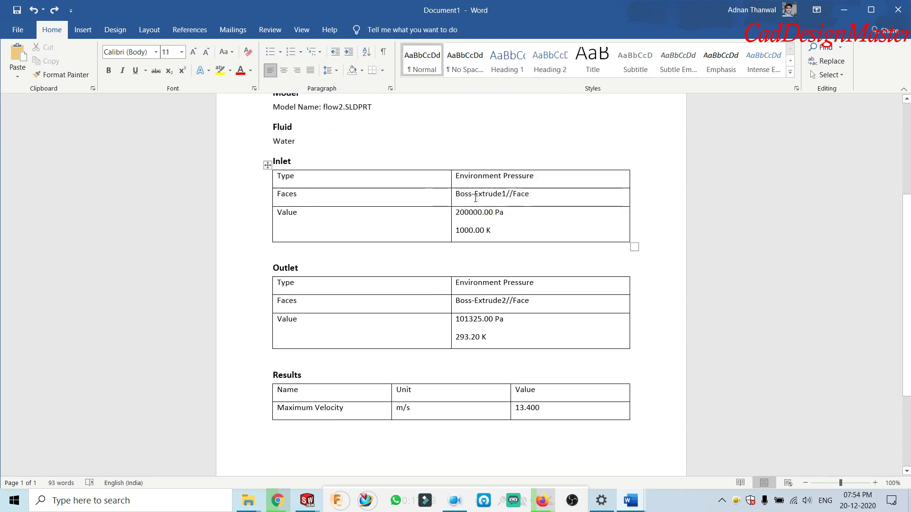
{"action": "left_click", "coordinate": [288, 197]}
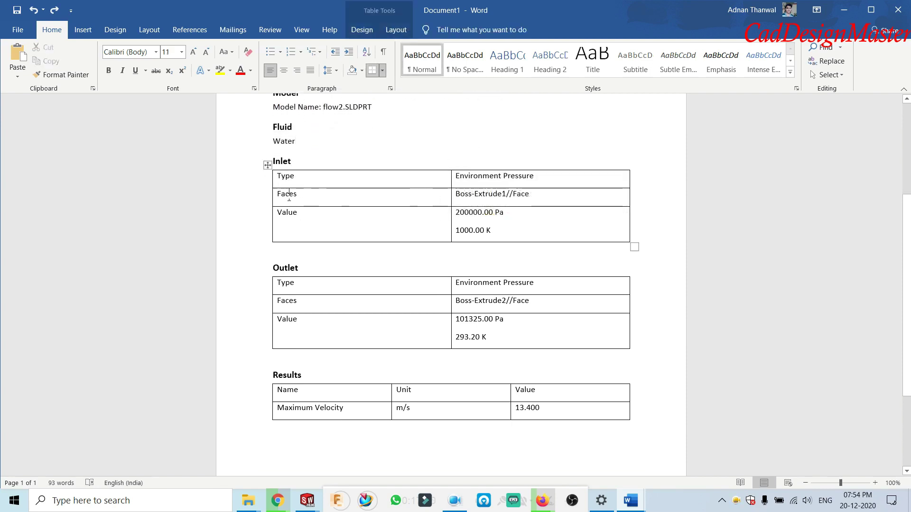
{"action": "triple_click", "coordinate": [483, 193]}
{"action": "left_click", "coordinate": [493, 212]}
{"action": "left_click_drag", "start_coordinate": [505, 213], "coordinate": [474, 218]}
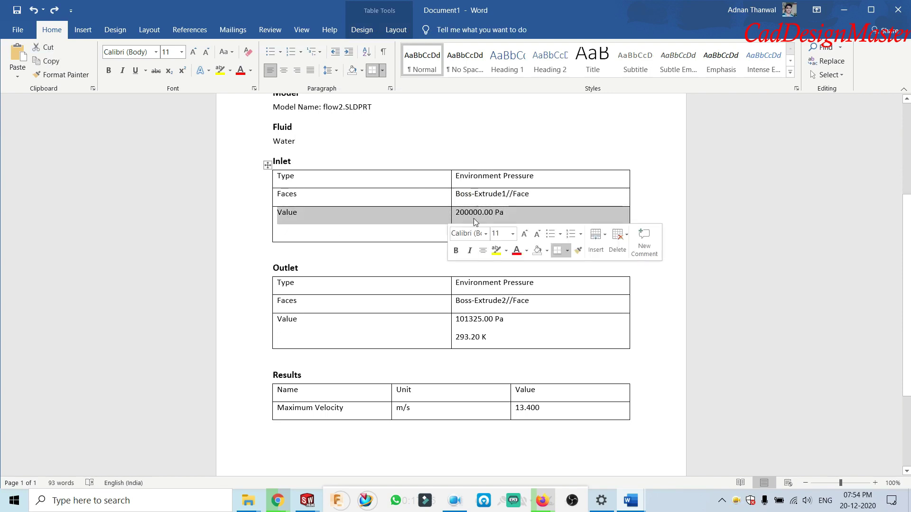
{"action": "left_click", "coordinate": [687, 190]}
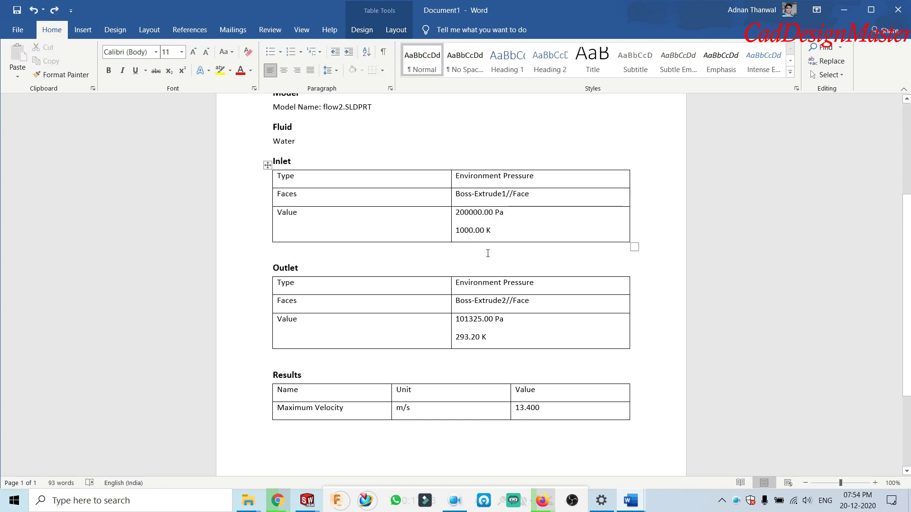
{"action": "double_click", "coordinate": [468, 230]}
{"action": "left_click", "coordinate": [664, 301]}
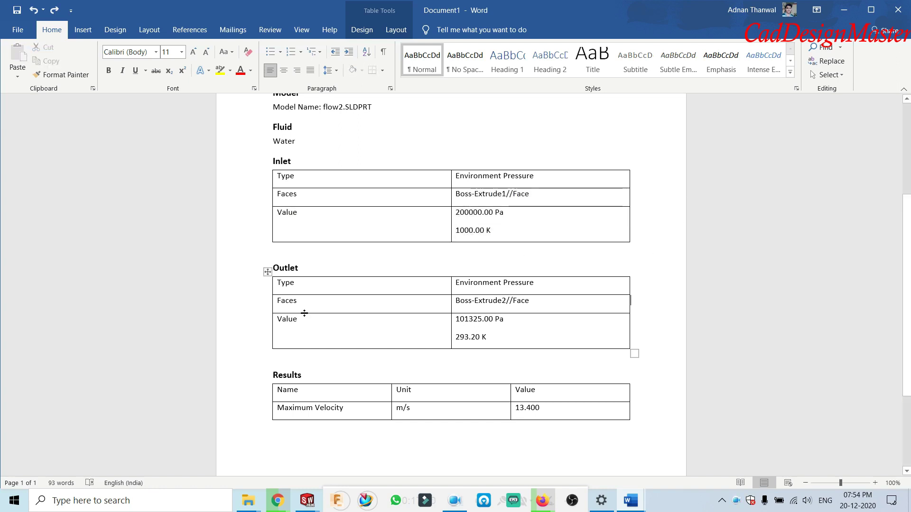
- Scroll to the Results table and highlight the 13.400 m/s maximum velocity
{"action": "scroll", "coordinate": [481, 290], "scroll_direction": "down", "scroll_amount": 3}
{"action": "scroll", "coordinate": [362, 284], "scroll_direction": "down", "scroll_amount": 2}
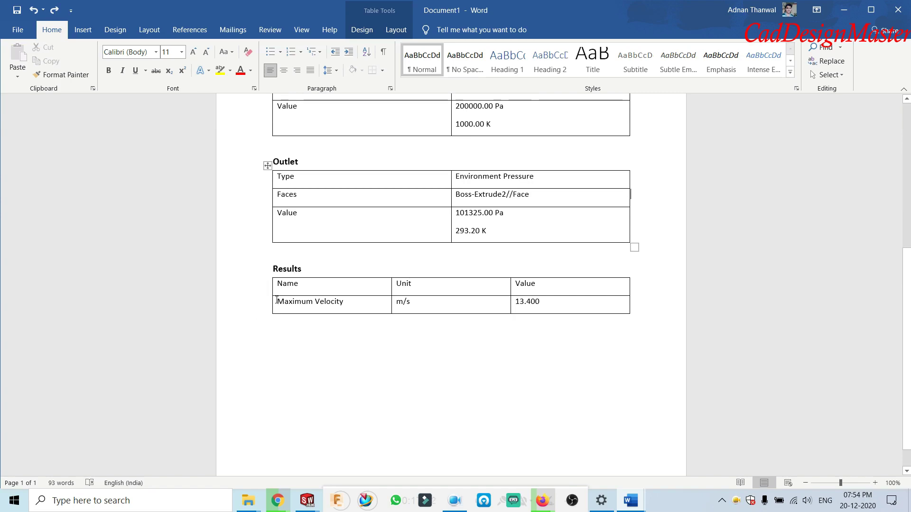
{"action": "left_click_drag", "start_coordinate": [427, 270], "coordinate": [539, 281]}
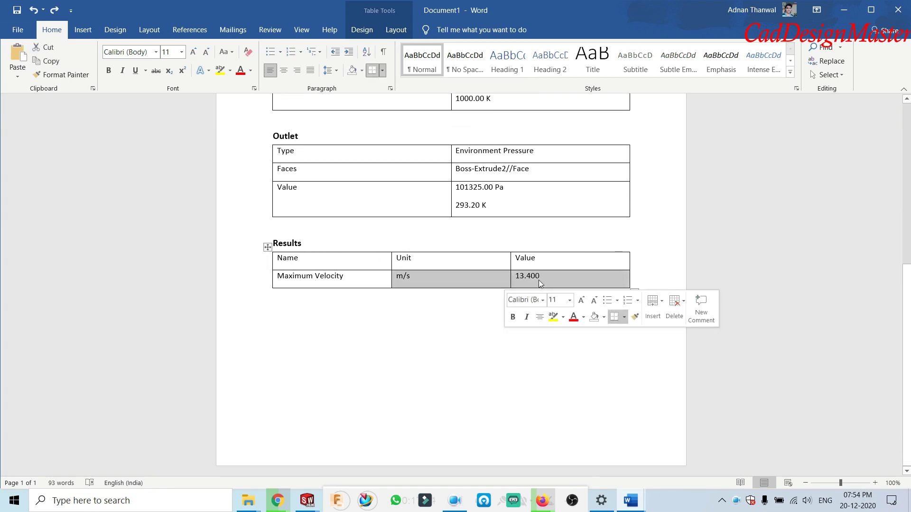
{"action": "mouse_move", "coordinate": [306, 500]}
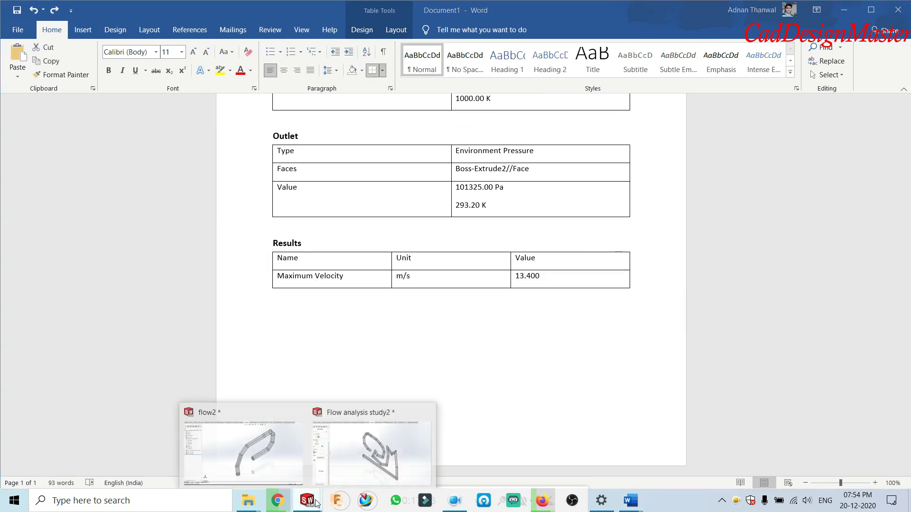
- Flip from the SolidWorks flow study to Document1 and back again
{"action": "left_click", "coordinate": [357, 448]}
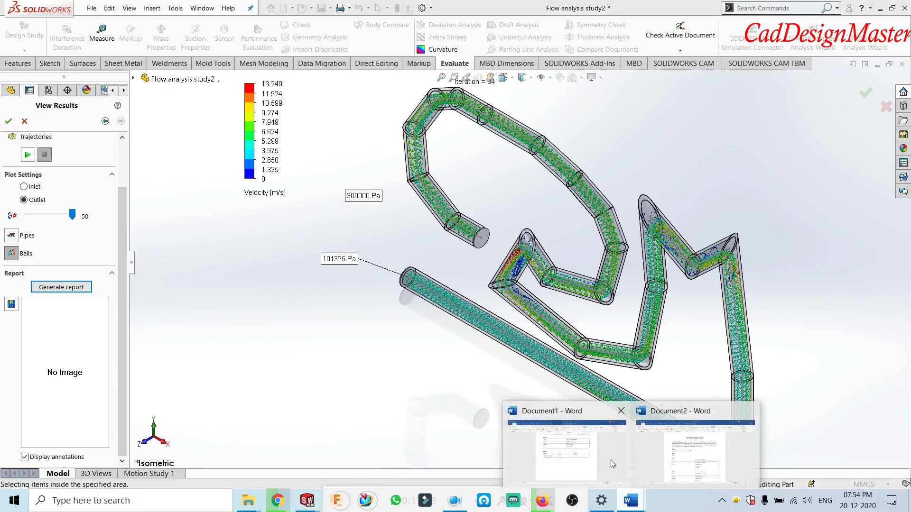
{"action": "left_click", "coordinate": [592, 461]}
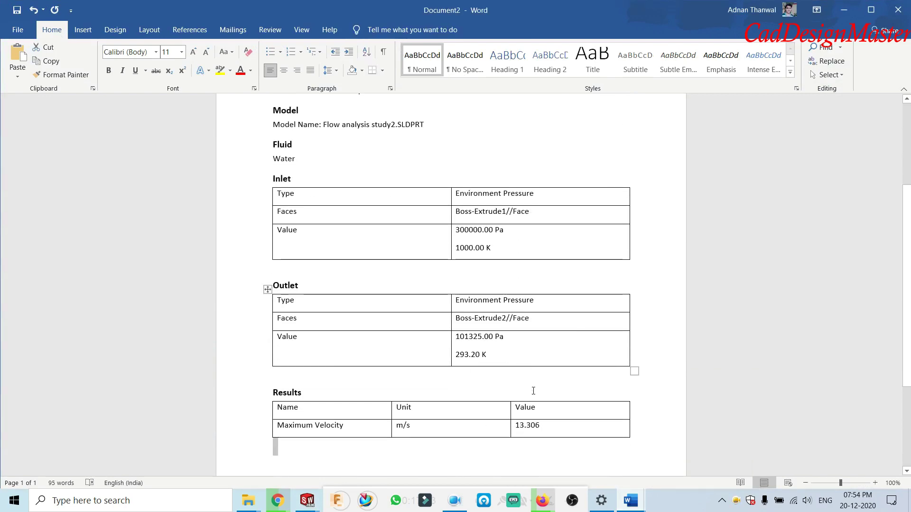
{"action": "mouse_move", "coordinate": [306, 500]}
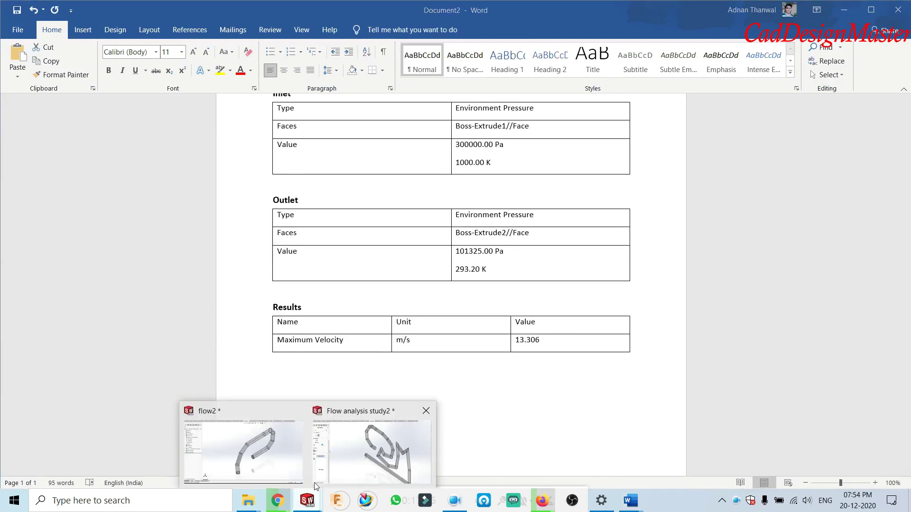
{"action": "left_click", "coordinate": [349, 450]}
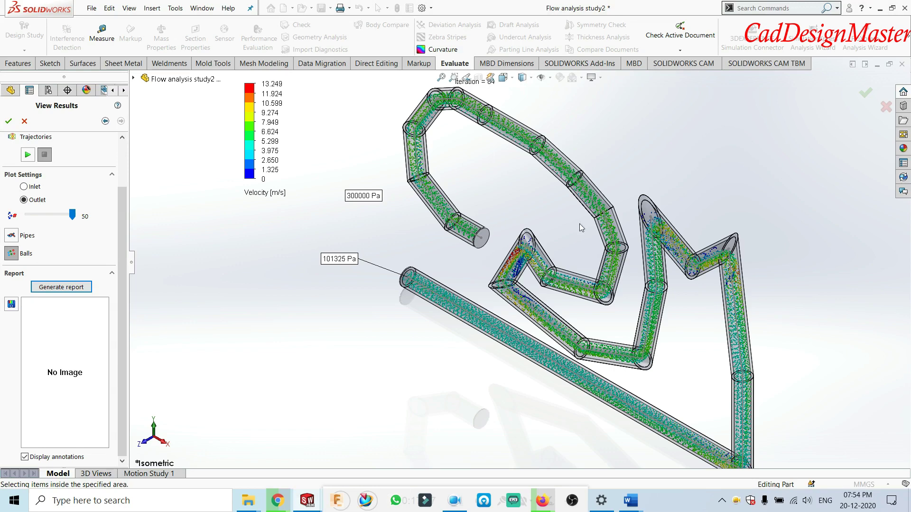
- Review Document2's 13.306 m/s maximum velocity, then return to Flow analysis study2
{"action": "mouse_move", "coordinate": [627, 500]}
{"action": "left_click", "coordinate": [673, 437]}
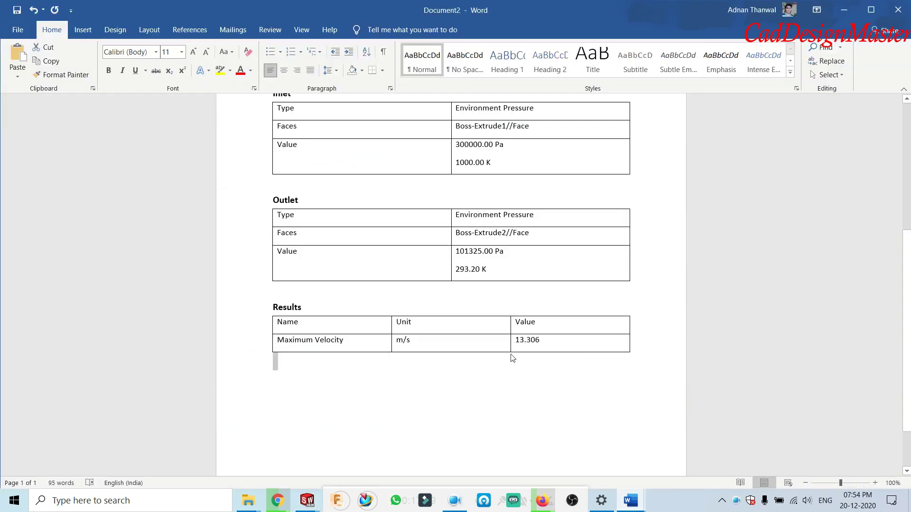
{"action": "scroll", "coordinate": [507, 352], "scroll_direction": "down", "scroll_amount": 2}
{"action": "scroll", "coordinate": [508, 352], "scroll_direction": "up", "scroll_amount": 4}
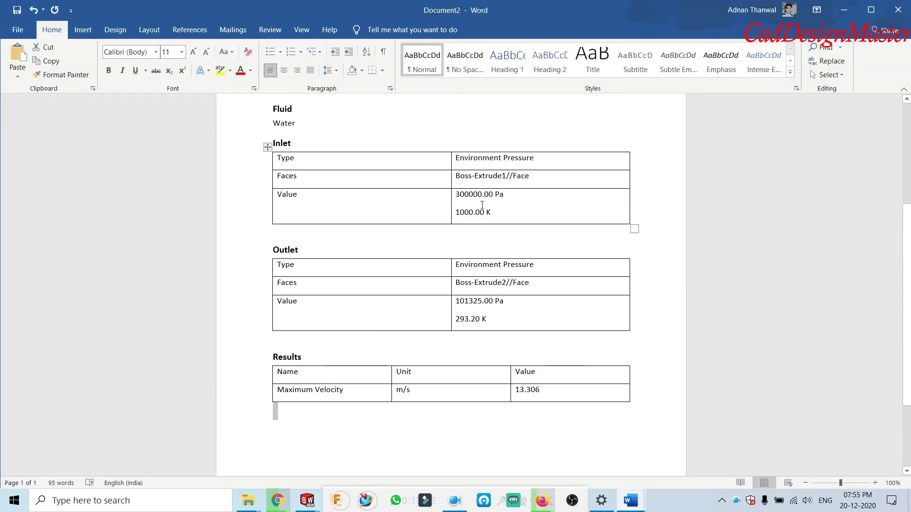
{"action": "scroll", "coordinate": [482, 205], "scroll_direction": "up", "scroll_amount": 1}
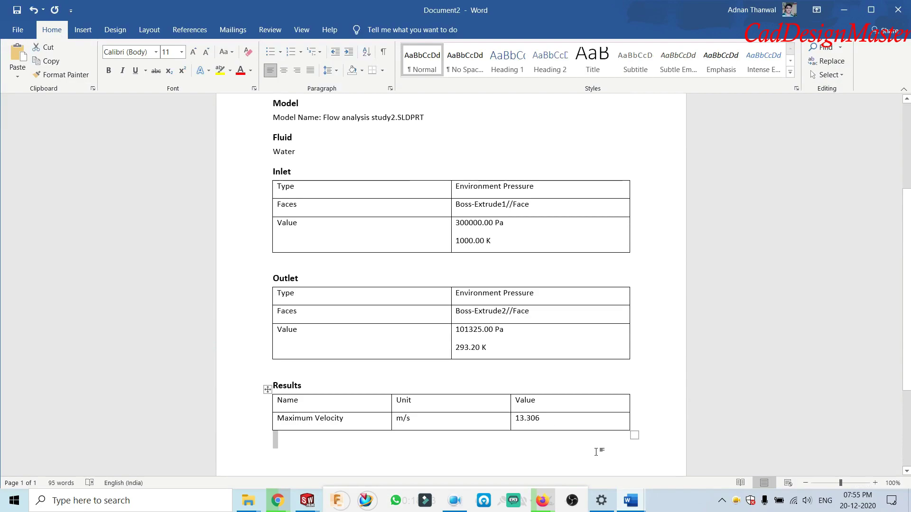
{"action": "left_click", "coordinate": [307, 500]}
{"action": "left_click", "coordinate": [354, 448]}
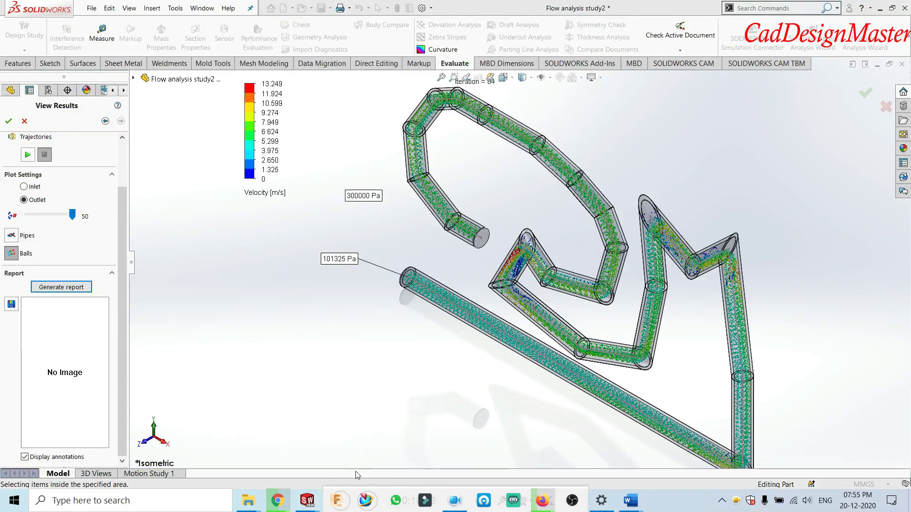
- Close View Results so the pipe weldment shows no trajectories
{"action": "left_click", "coordinate": [395, 434]}
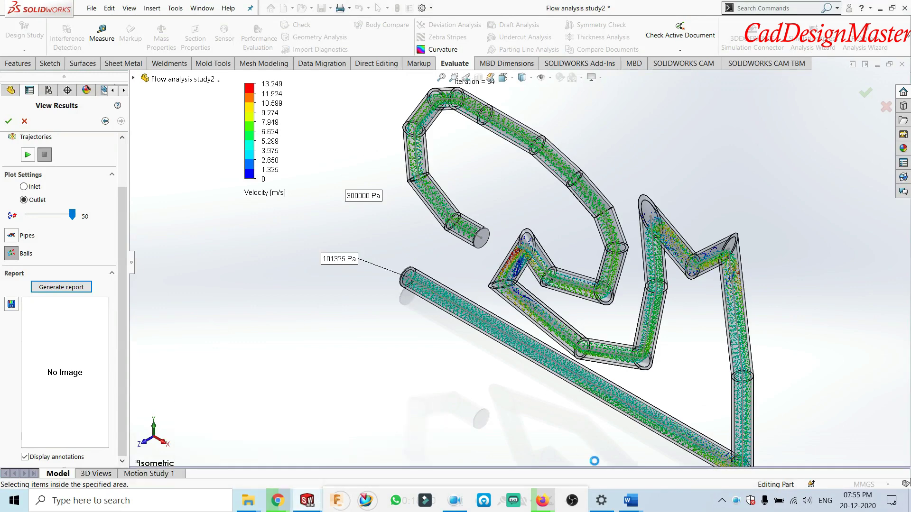
{"action": "left_click", "coordinate": [8, 121]}
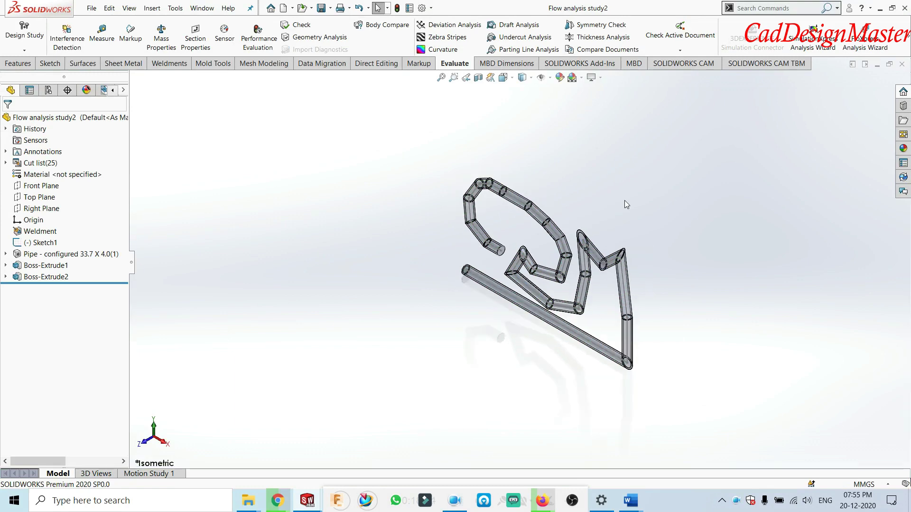
{"action": "scroll", "coordinate": [624, 200], "scroll_direction": "down", "scroll_amount": 2}
{"action": "scroll", "coordinate": [624, 200], "scroll_direction": "down", "scroll_amount": 2}
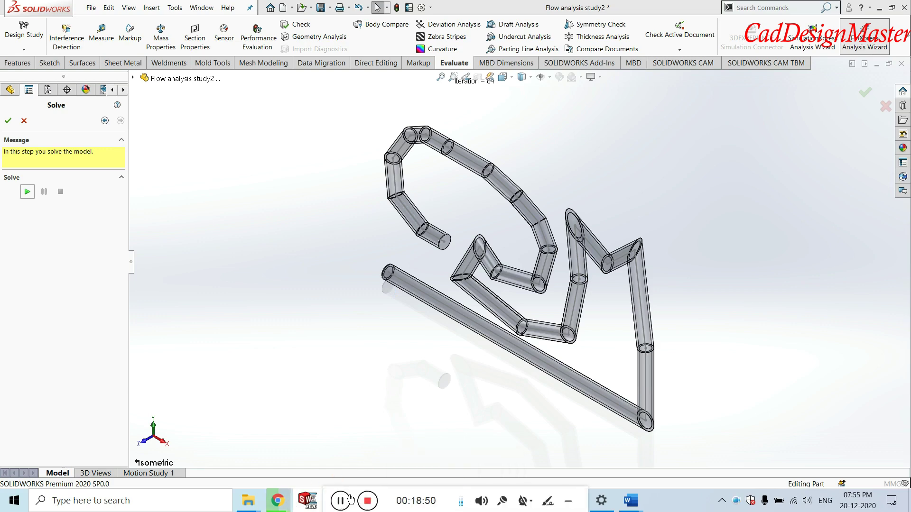
- Browse CAD Design Master's Videos tab and open its six playlists, including Solidworks Weldments
{"action": "mouse_move", "coordinate": [277, 500]}
{"action": "left_click", "coordinate": [332, 451]}
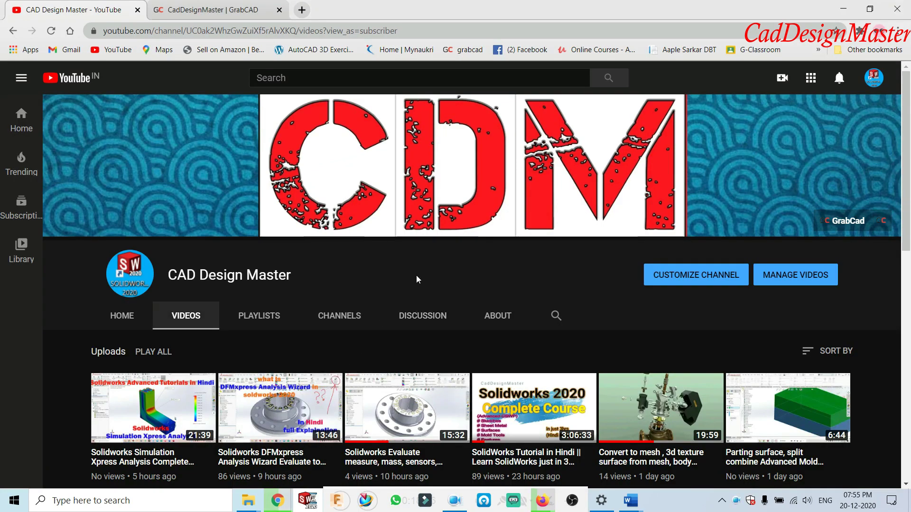
{"action": "scroll", "coordinate": [401, 287], "scroll_direction": "down", "scroll_amount": 5}
{"action": "scroll", "coordinate": [401, 287], "scroll_direction": "up", "scroll_amount": 3}
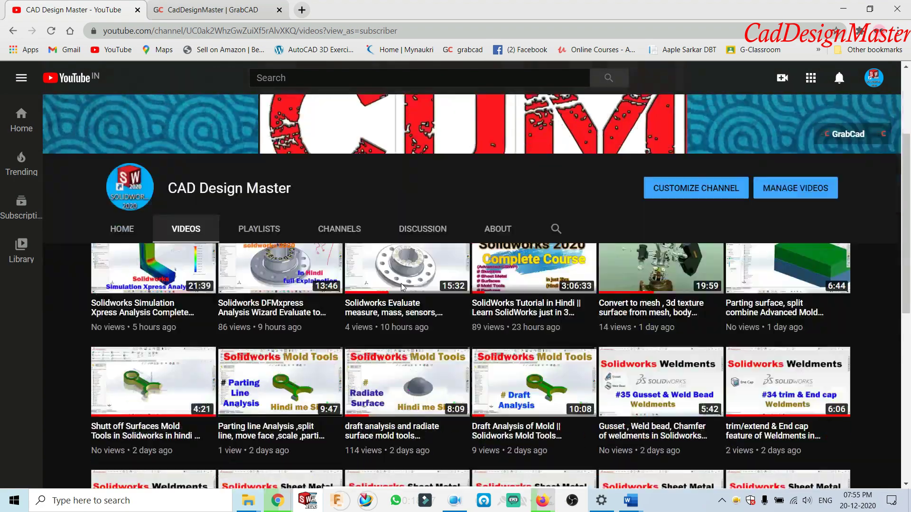
{"action": "scroll", "coordinate": [402, 291], "scroll_direction": "down", "scroll_amount": 4}
{"action": "scroll", "coordinate": [400, 289], "scroll_direction": "down", "scroll_amount": 5}
{"action": "scroll", "coordinate": [400, 284], "scroll_direction": "up", "scroll_amount": 8}
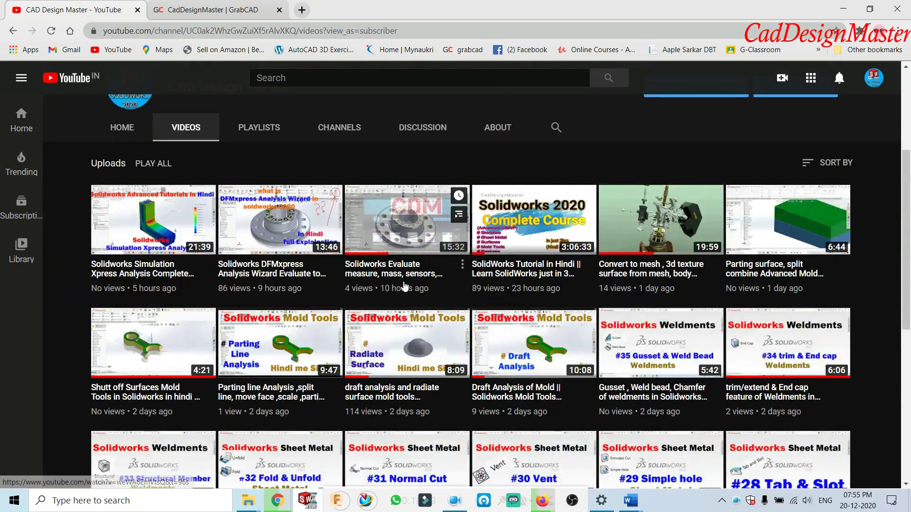
{"action": "scroll", "coordinate": [398, 283], "scroll_direction": "up", "scroll_amount": 2}
{"action": "left_click", "coordinate": [274, 245]}
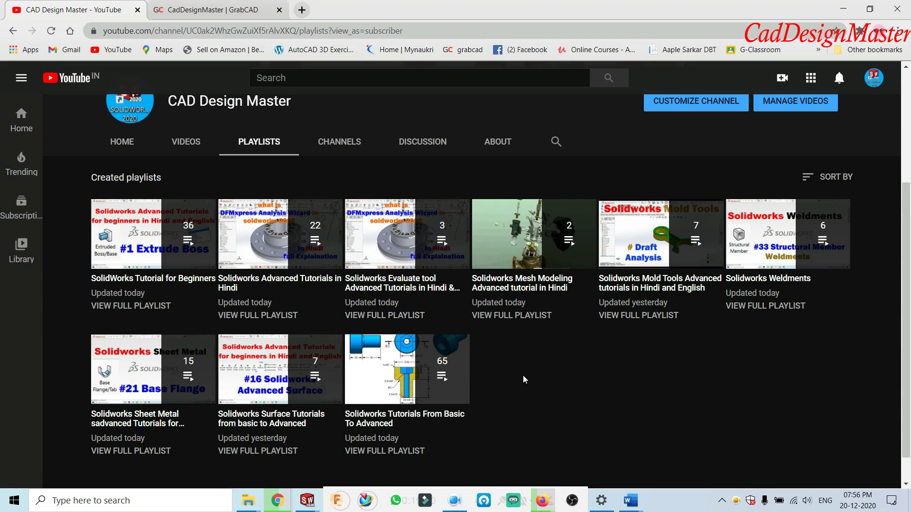
{"action": "scroll", "coordinate": [524, 380], "scroll_direction": "up", "scroll_amount": 3}
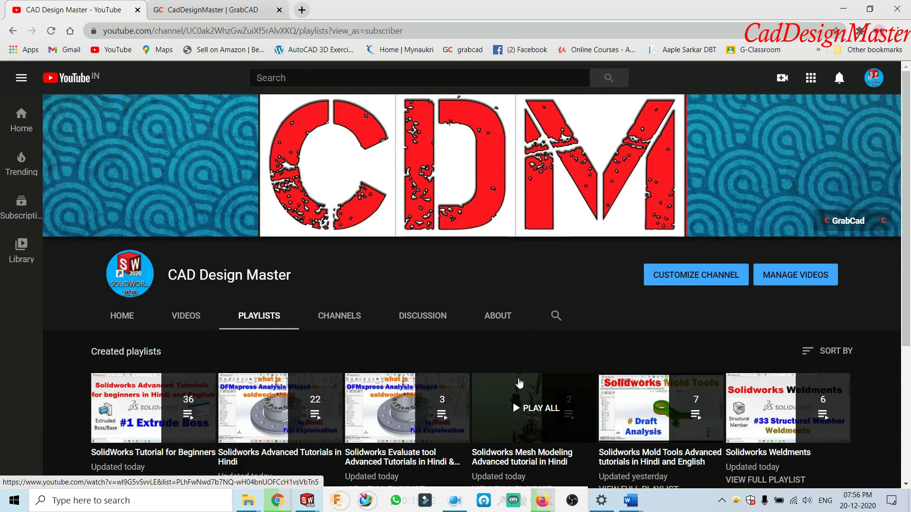
{"action": "scroll", "coordinate": [520, 384], "scroll_direction": "down", "scroll_amount": 4}
{"action": "scroll", "coordinate": [520, 383], "scroll_direction": "up", "scroll_amount": 4}
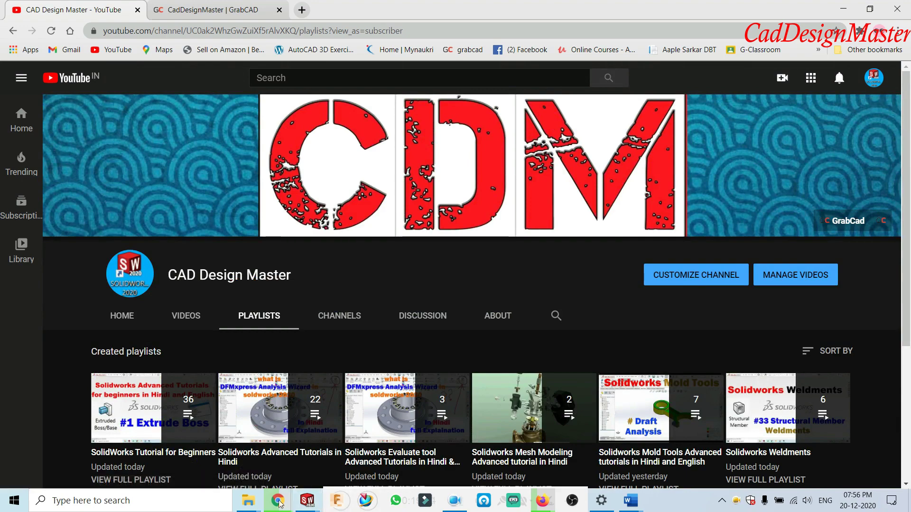
{"action": "mouse_move", "coordinate": [306, 500]}
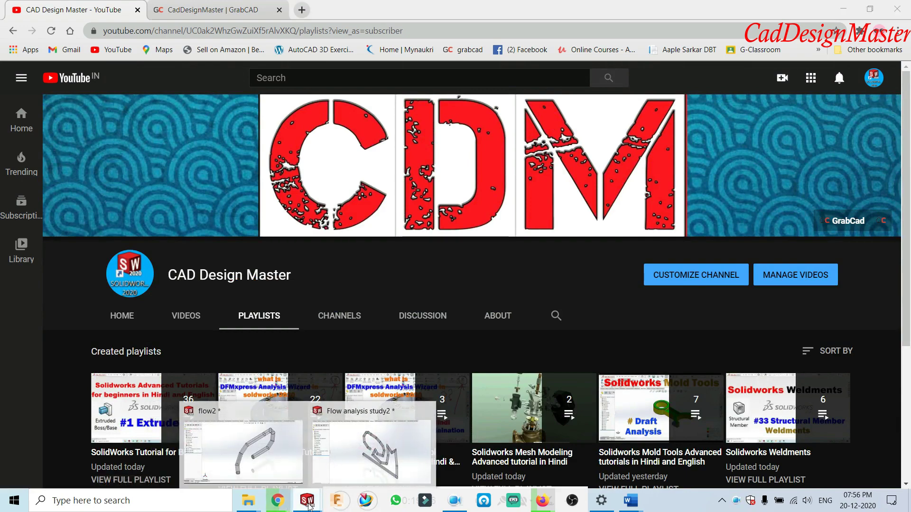
- Return to Flow analysis study2 in SOLIDWORKS
{"action": "left_click", "coordinate": [360, 446]}
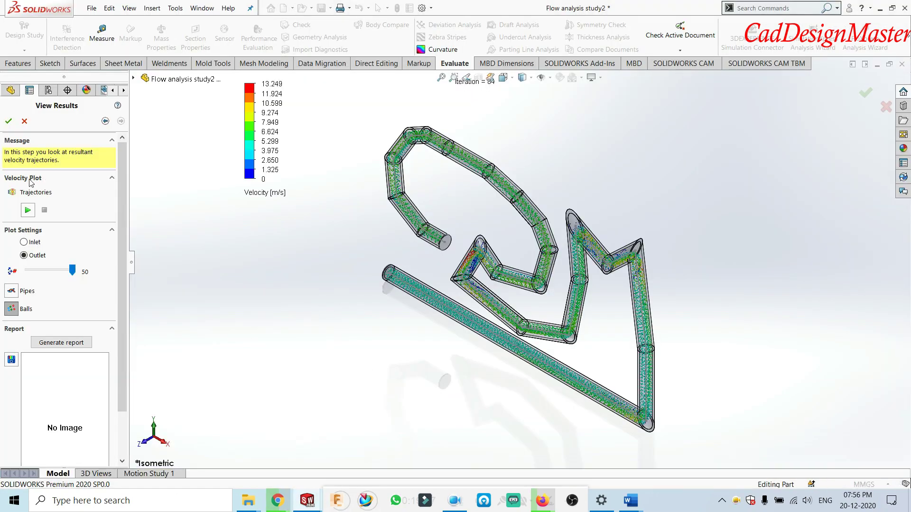
{"action": "scroll", "coordinate": [315, 217], "scroll_direction": "up", "scroll_amount": 2}
{"action": "scroll", "coordinate": [517, 266], "scroll_direction": "down", "scroll_amount": 3}
{"action": "scroll", "coordinate": [517, 266], "scroll_direction": "down", "scroll_amount": 3}
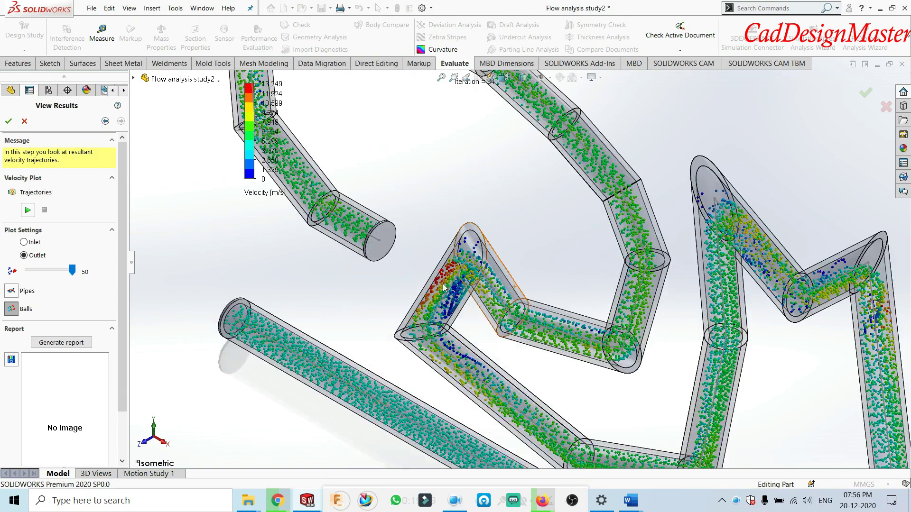
{"action": "scroll", "coordinate": [360, 237], "scroll_direction": "down", "scroll_amount": 3}
{"action": "scroll", "coordinate": [358, 234], "scroll_direction": "up", "scroll_amount": 3}
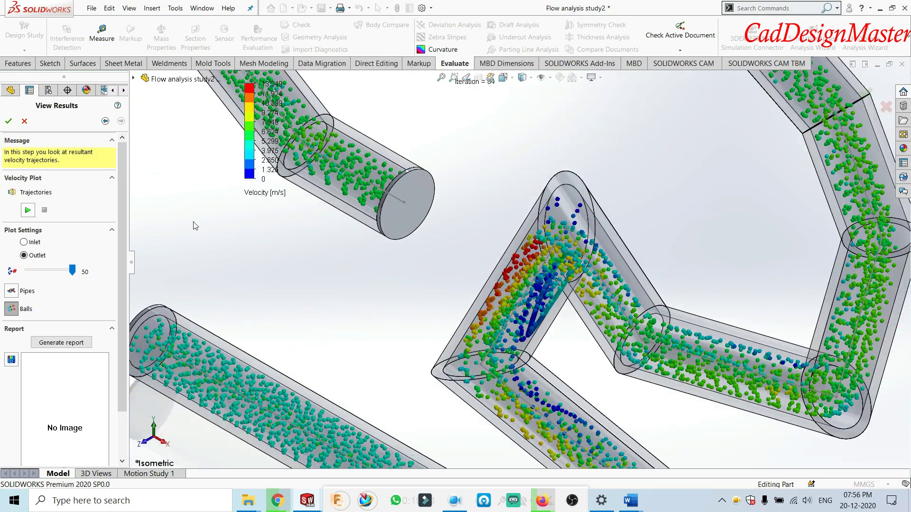
- Replay the velocity ball trajectories and zoom in on the red/blue sharp bend, then out
{"action": "left_click", "coordinate": [28, 210]}
{"action": "scroll", "coordinate": [625, 322], "scroll_direction": "up", "scroll_amount": 5}
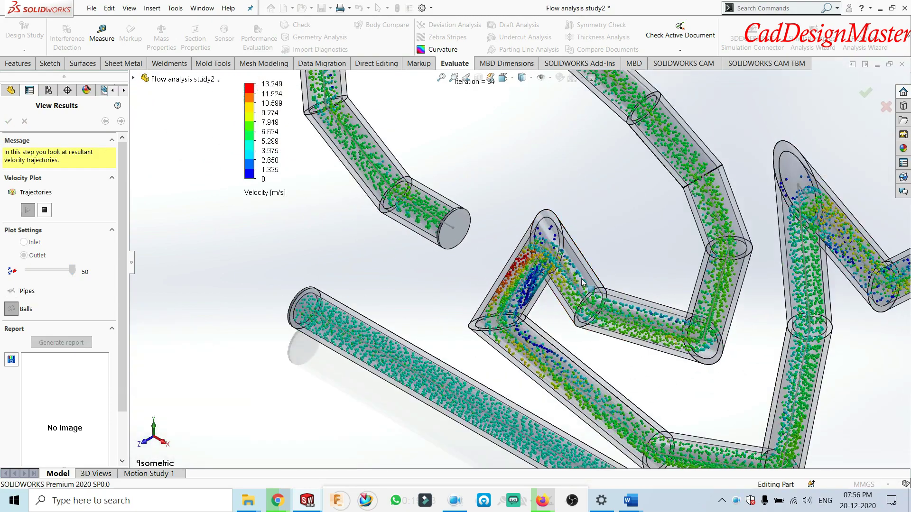
{"action": "scroll", "coordinate": [624, 321], "scroll_direction": "down", "scroll_amount": 2}
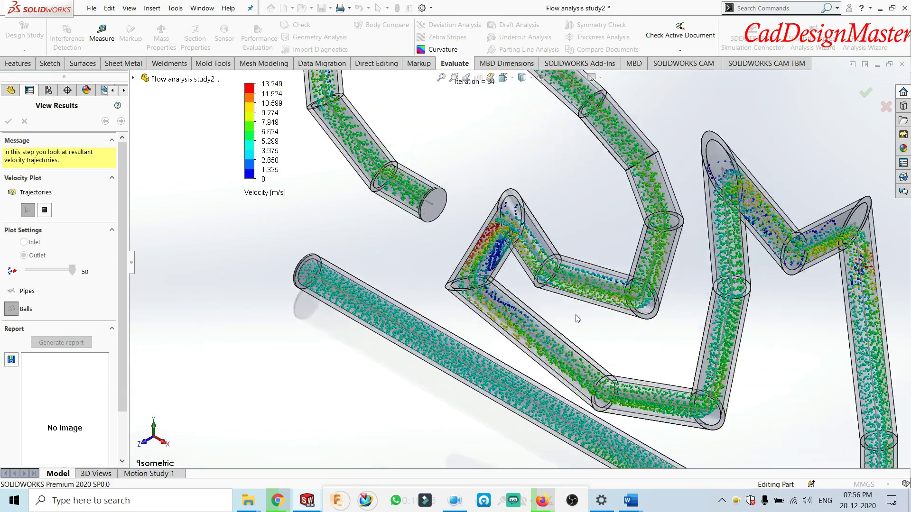
{"action": "scroll", "coordinate": [486, 317], "scroll_direction": "down", "scroll_amount": 1}
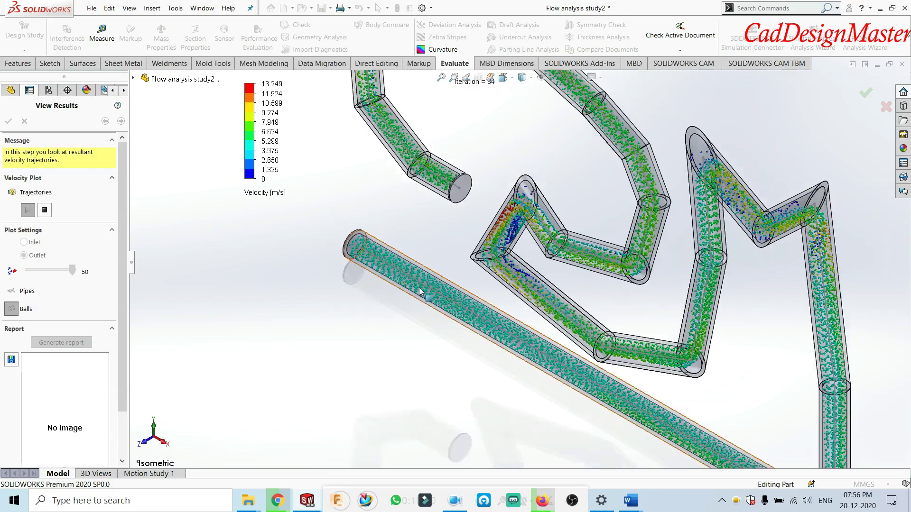
{"action": "scroll", "coordinate": [512, 244], "scroll_direction": "down", "scroll_amount": 2}
{"action": "scroll", "coordinate": [513, 244], "scroll_direction": "down", "scroll_amount": 2}
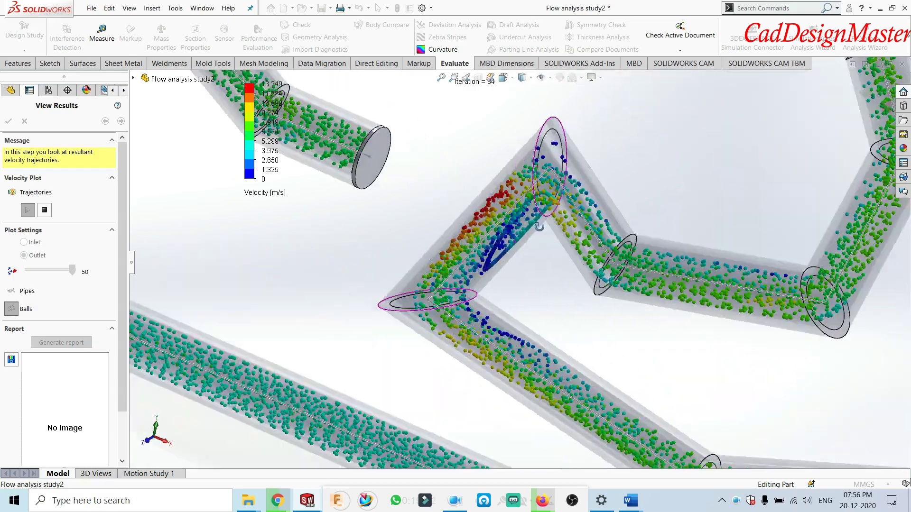
{"action": "scroll", "coordinate": [511, 249], "scroll_direction": "down", "scroll_amount": 1}
{"action": "scroll", "coordinate": [511, 257], "scroll_direction": "down", "scroll_amount": 3}
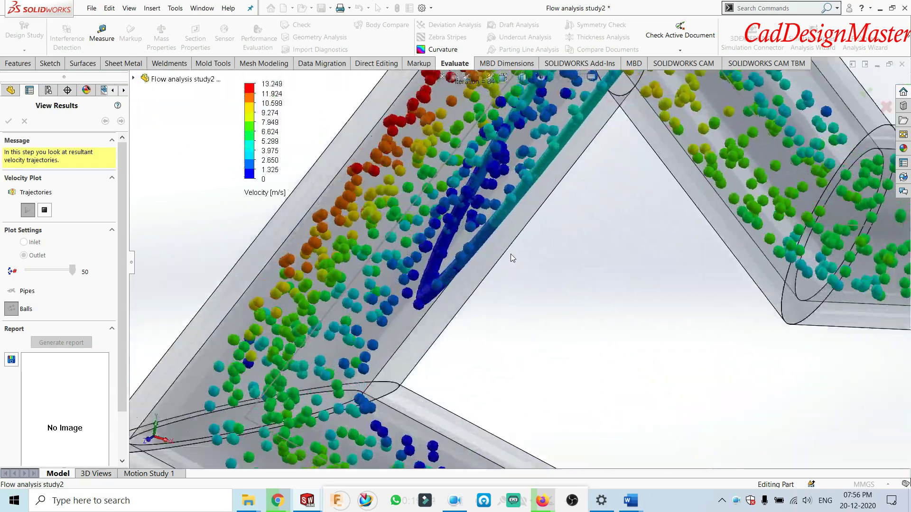
{"action": "scroll", "coordinate": [511, 254], "scroll_direction": "down", "scroll_amount": 2}
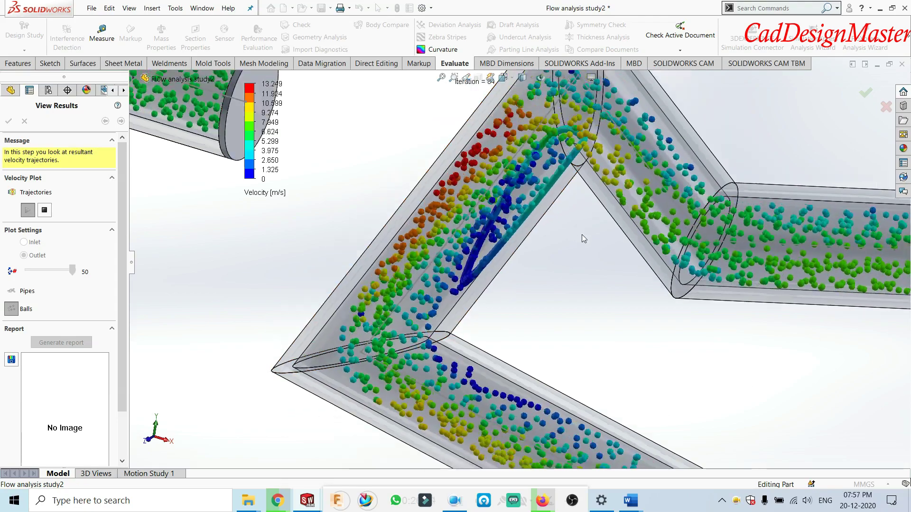
{"action": "scroll", "coordinate": [582, 238], "scroll_direction": "up", "scroll_amount": 5}
{"action": "scroll", "coordinate": [583, 238], "scroll_direction": "up", "scroll_amount": 3}
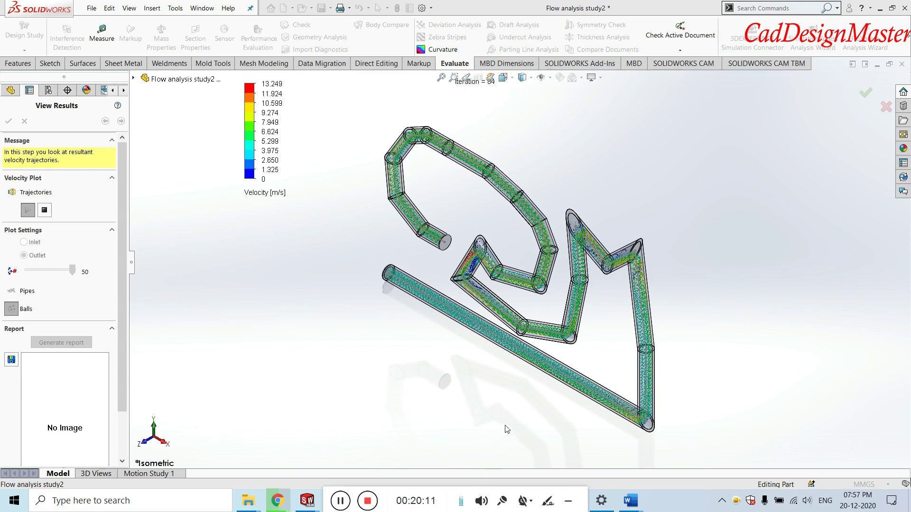
{"action": "scroll", "coordinate": [526, 281], "scroll_direction": "down", "scroll_amount": 2}
{"action": "scroll", "coordinate": [525, 281], "scroll_direction": "down", "scroll_amount": 2}
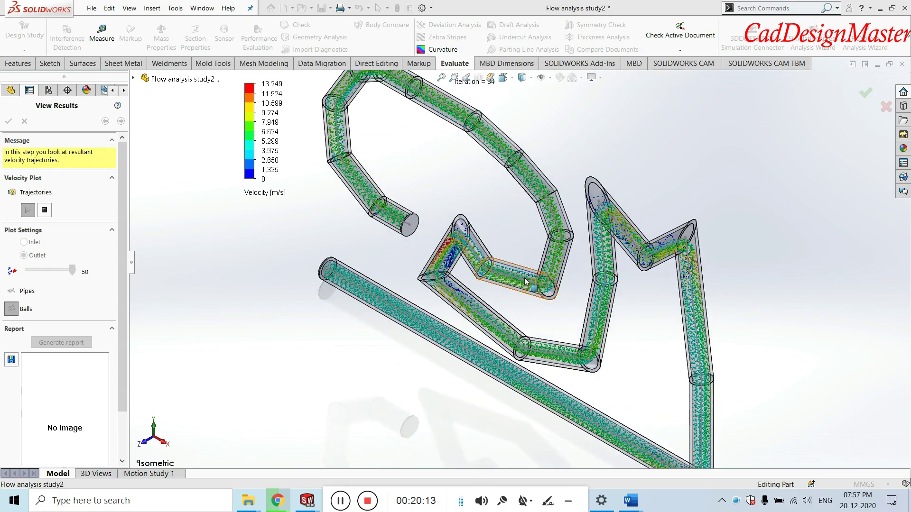